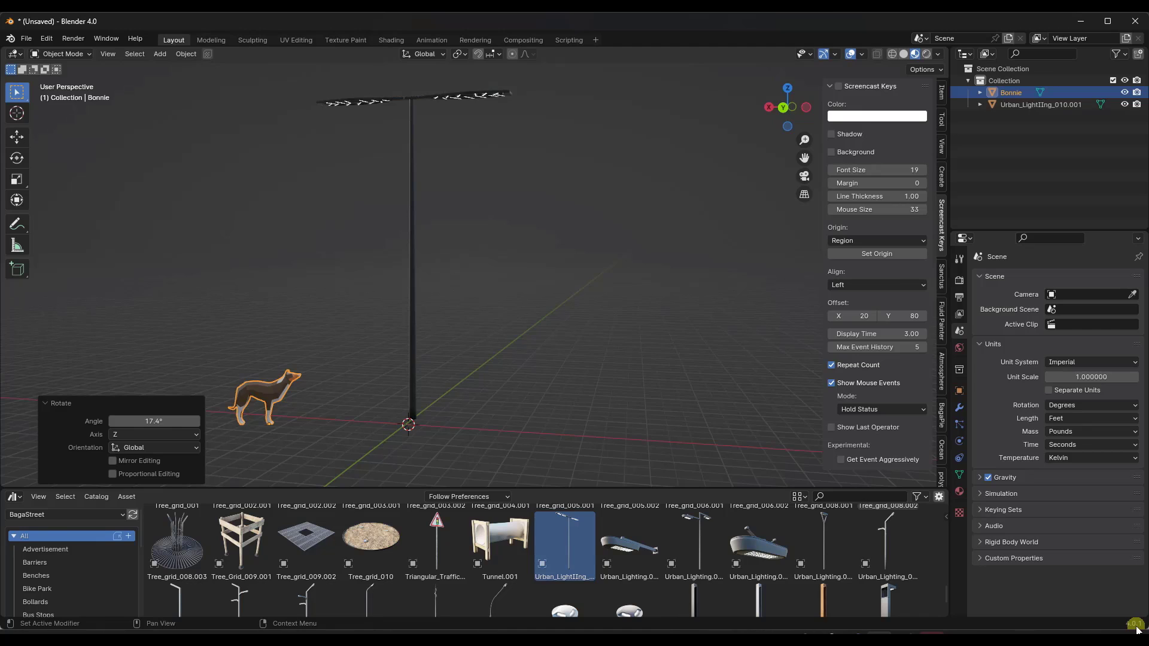
Add a Geometry Nodes workspace and select the street light in the scene
{"action": "scroll", "coordinate": [501, 240], "scroll_direction": "down", "scroll_amount": 1}
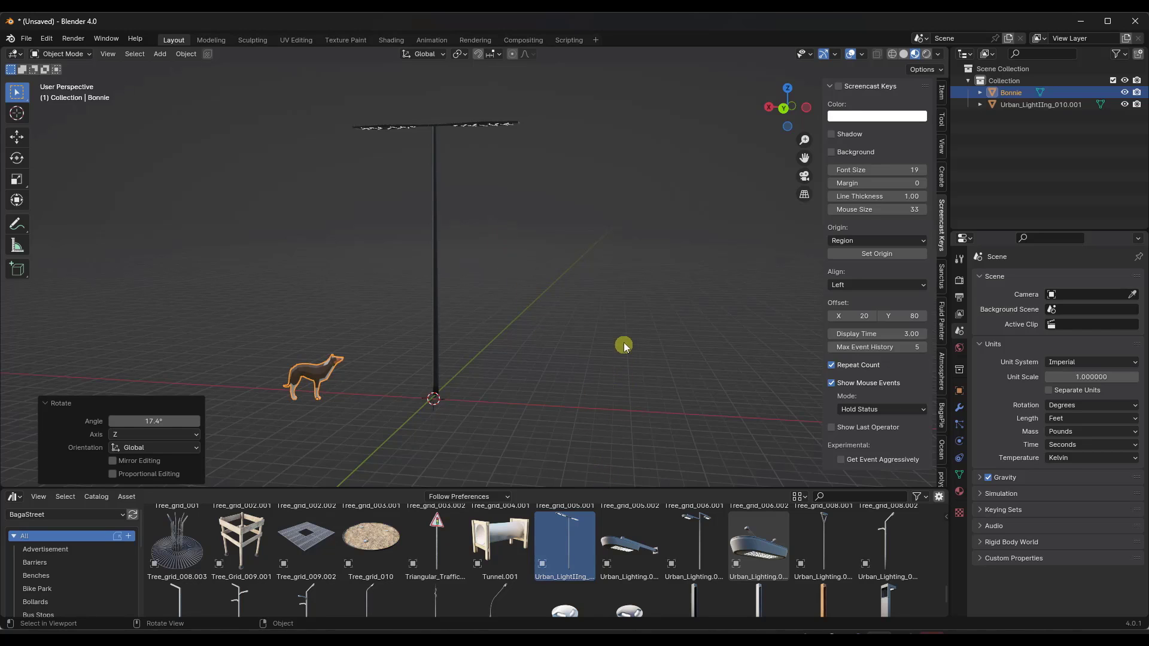
{"action": "middle_click_drag", "start_coordinate": [558, 311], "coordinate": [530, 314]}
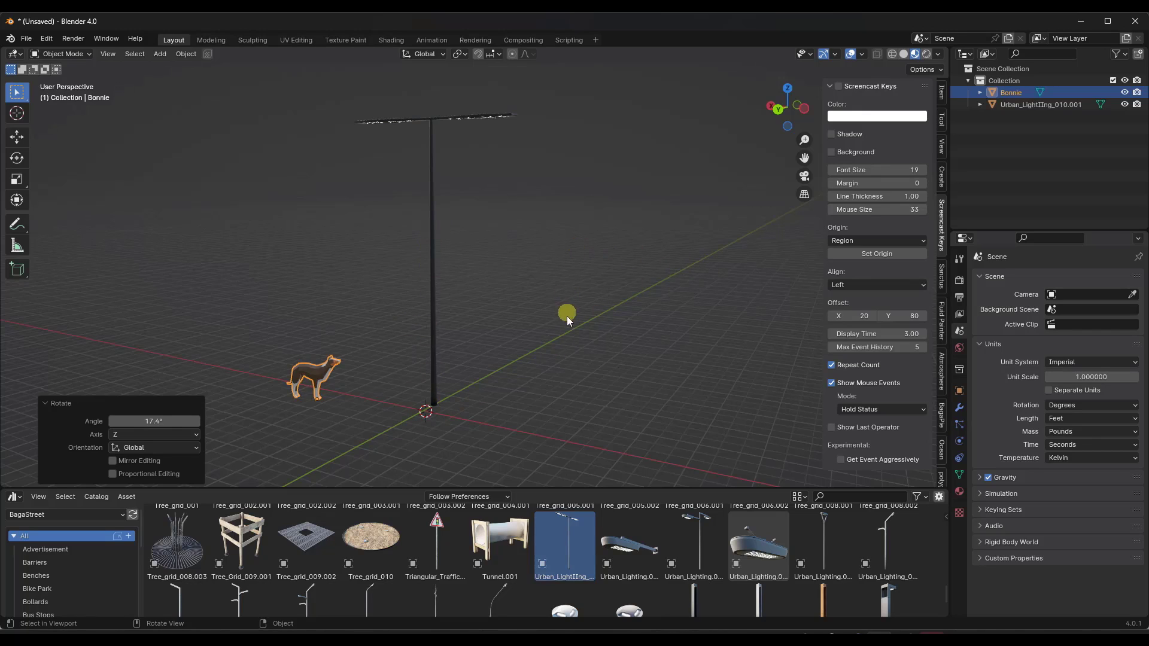
{"action": "left_click", "coordinate": [596, 39]}
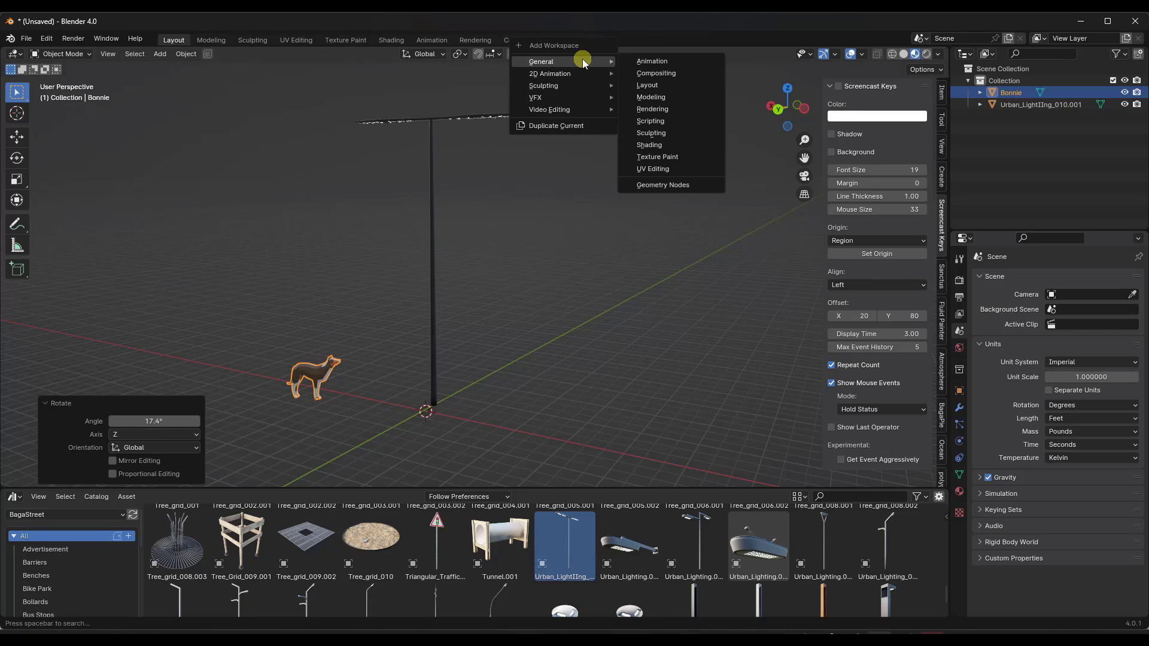
{"action": "left_click", "coordinate": [647, 185]}
{"action": "middle_click_drag", "start_coordinate": [606, 188], "coordinate": [641, 150]}
{"action": "scroll", "coordinate": [634, 84], "scroll_direction": "up", "scroll_amount": 2}
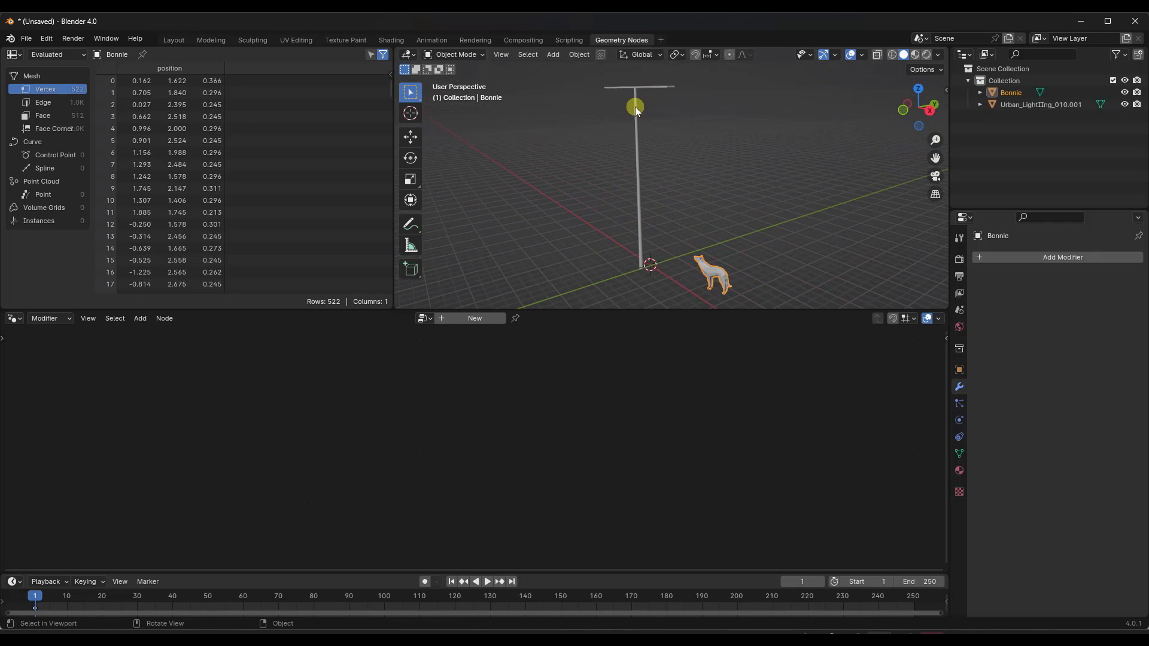
{"action": "left_click", "coordinate": [635, 106]}
{"action": "middle_click_drag", "start_coordinate": [679, 194], "coordinate": [712, 195]}
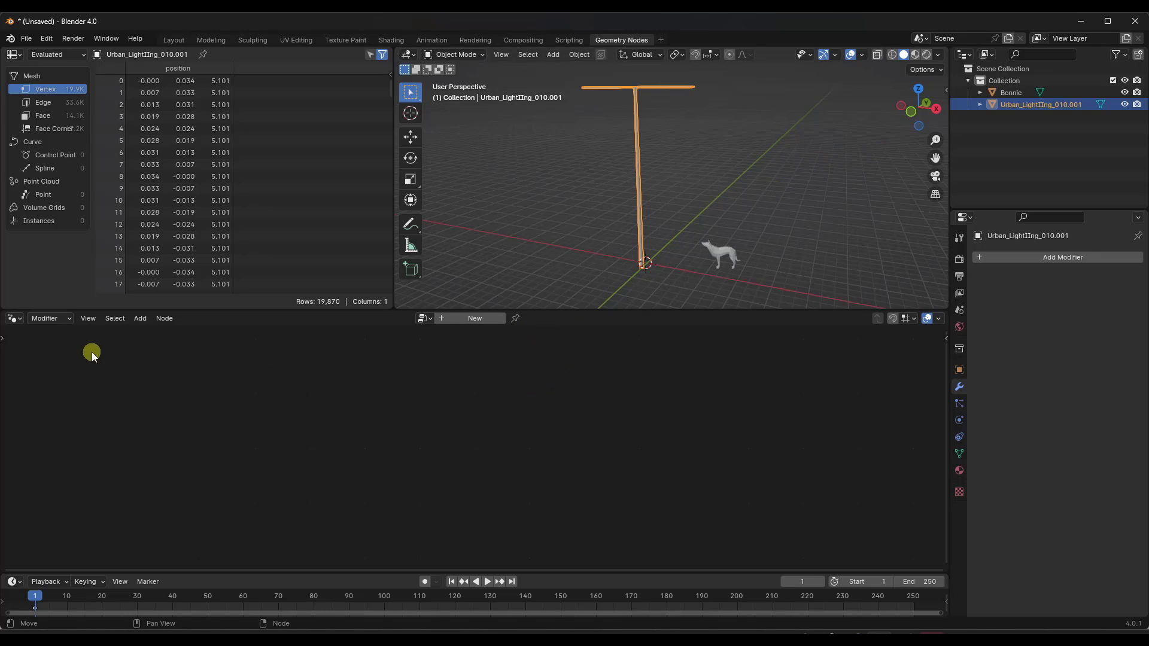
Switch the geometry node editor type to Tool and return it to Modifier
{"action": "left_click", "coordinate": [64, 319]}
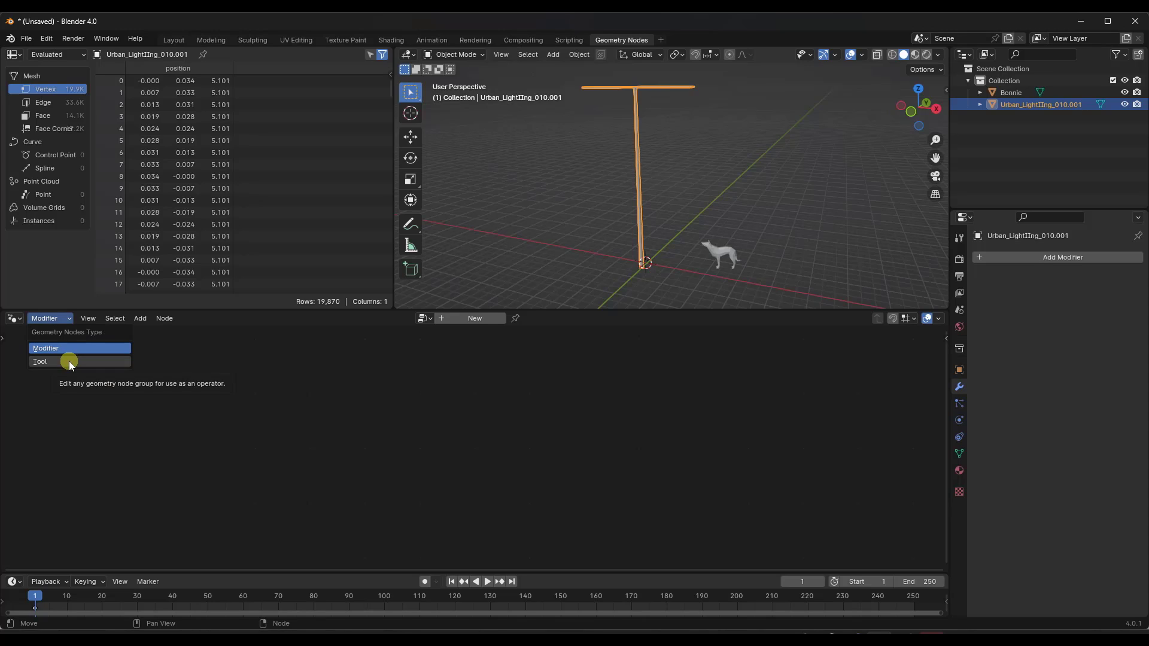
{"action": "left_click", "coordinate": [69, 362]}
{"action": "left_click", "coordinate": [67, 318]}
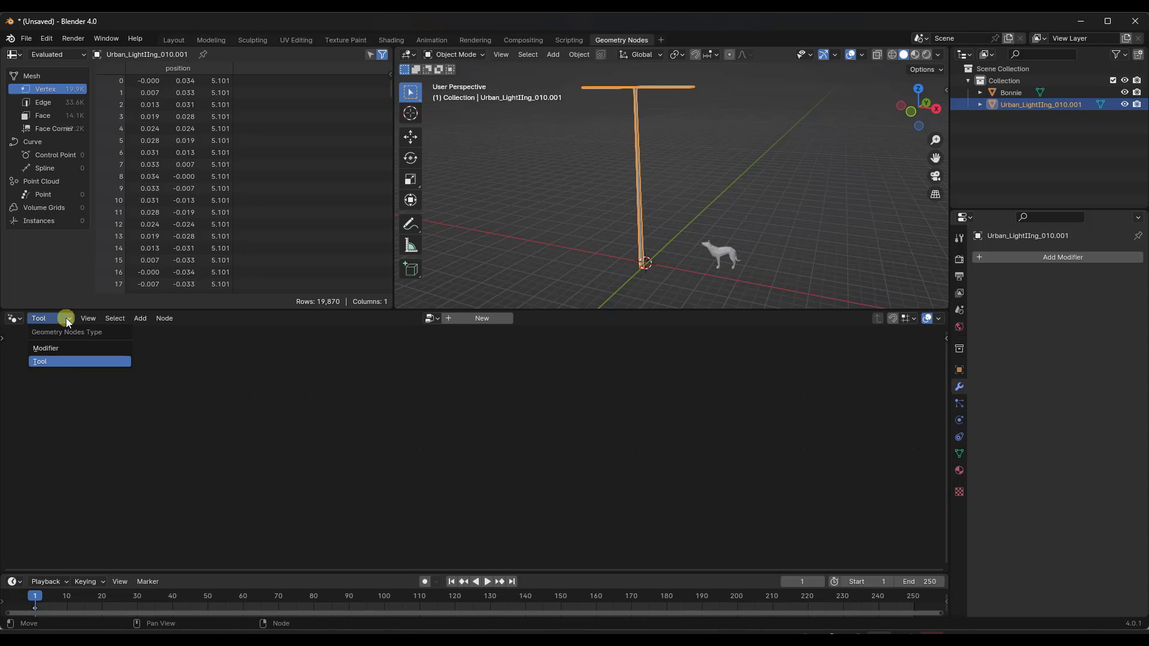
{"action": "left_click", "coordinate": [62, 349]}
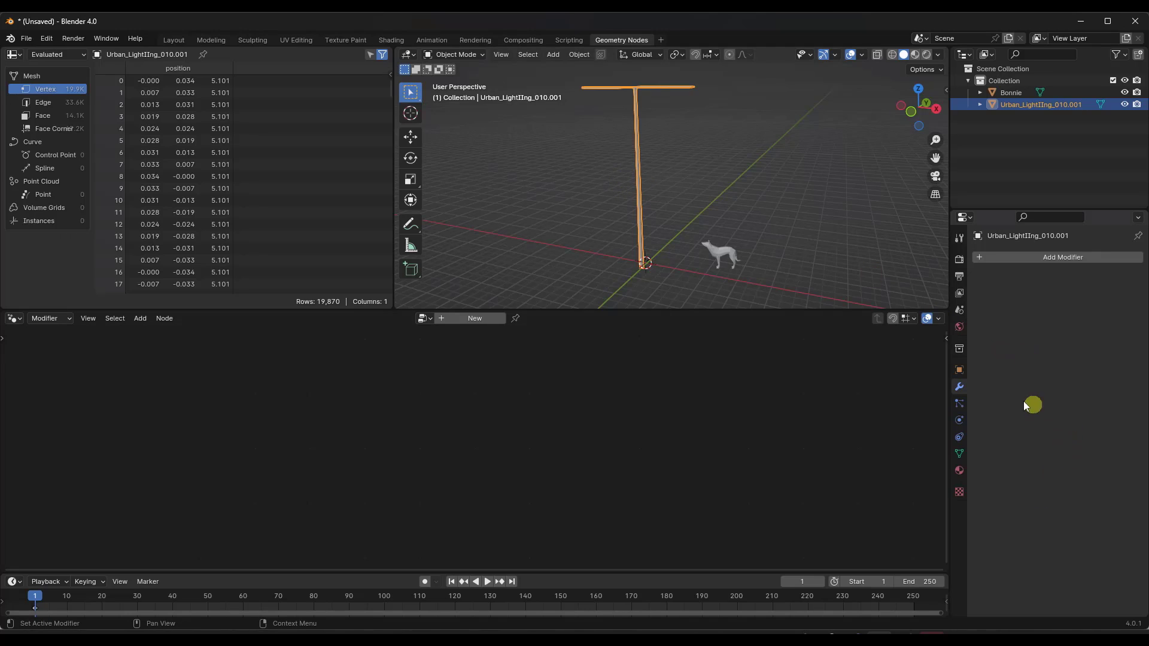
Create a new geometry node tree on the selected street light
{"action": "scroll", "coordinate": [564, 206], "scroll_direction": "down", "scroll_amount": 2}
{"action": "middle_click_drag", "start_coordinate": [564, 205], "coordinate": [681, 202]}
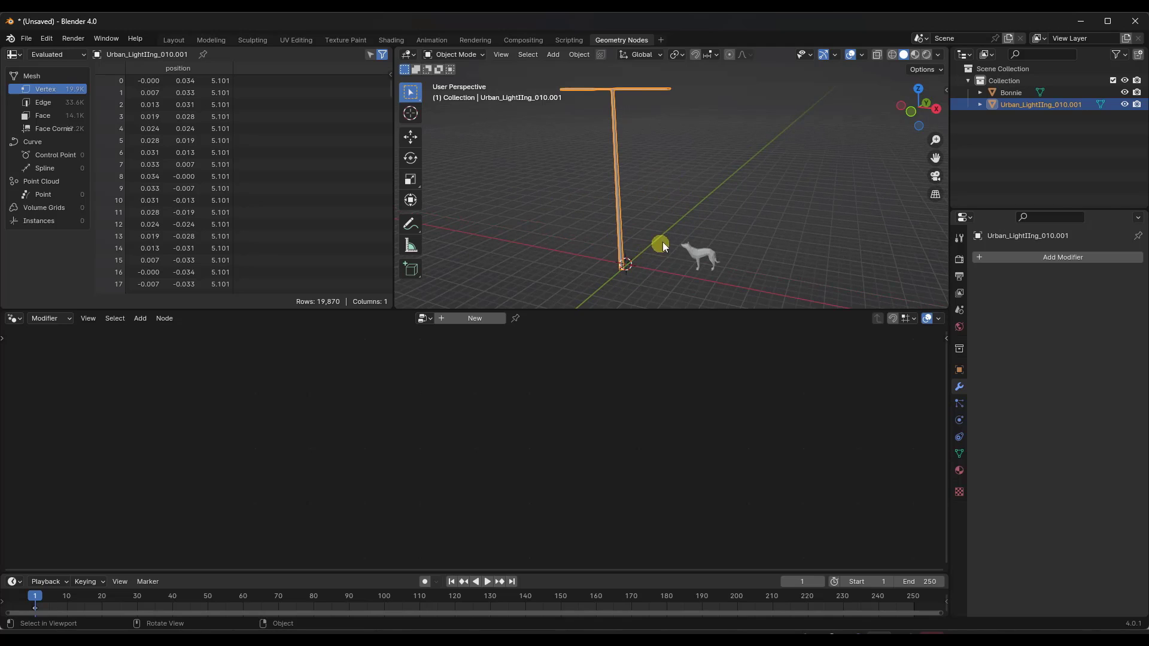
{"action": "scroll", "coordinate": [568, 240], "scroll_direction": "down", "scroll_amount": 2}
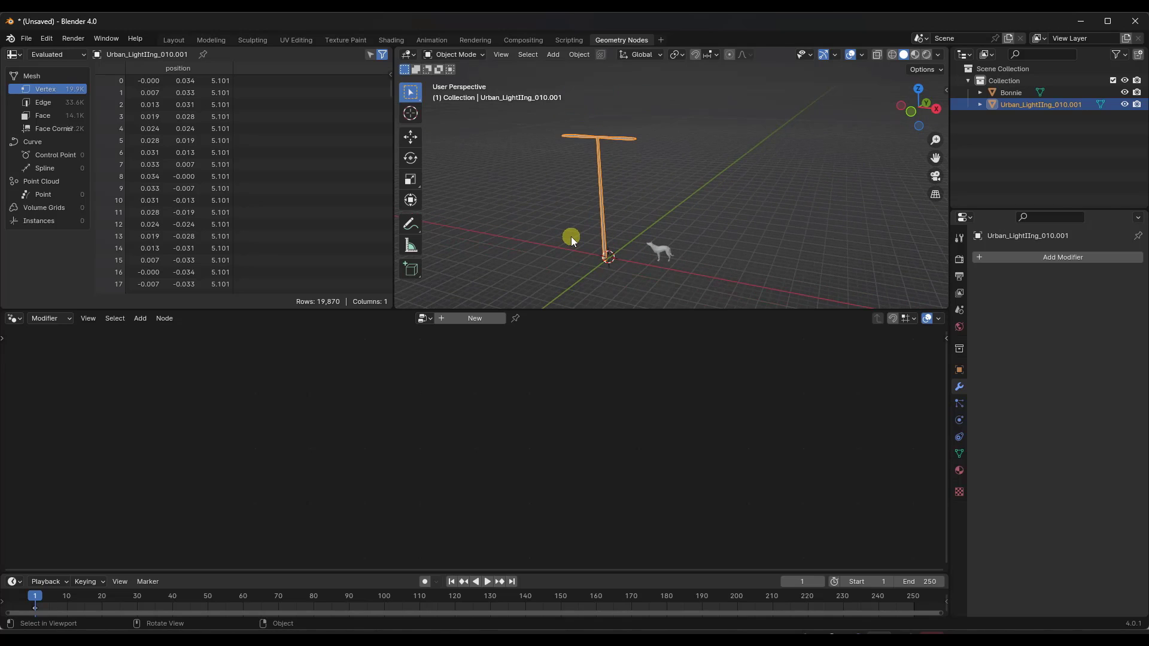
{"action": "middle_click_drag", "start_coordinate": [573, 239], "coordinate": [608, 220]}
{"action": "left_click", "coordinate": [474, 317]}
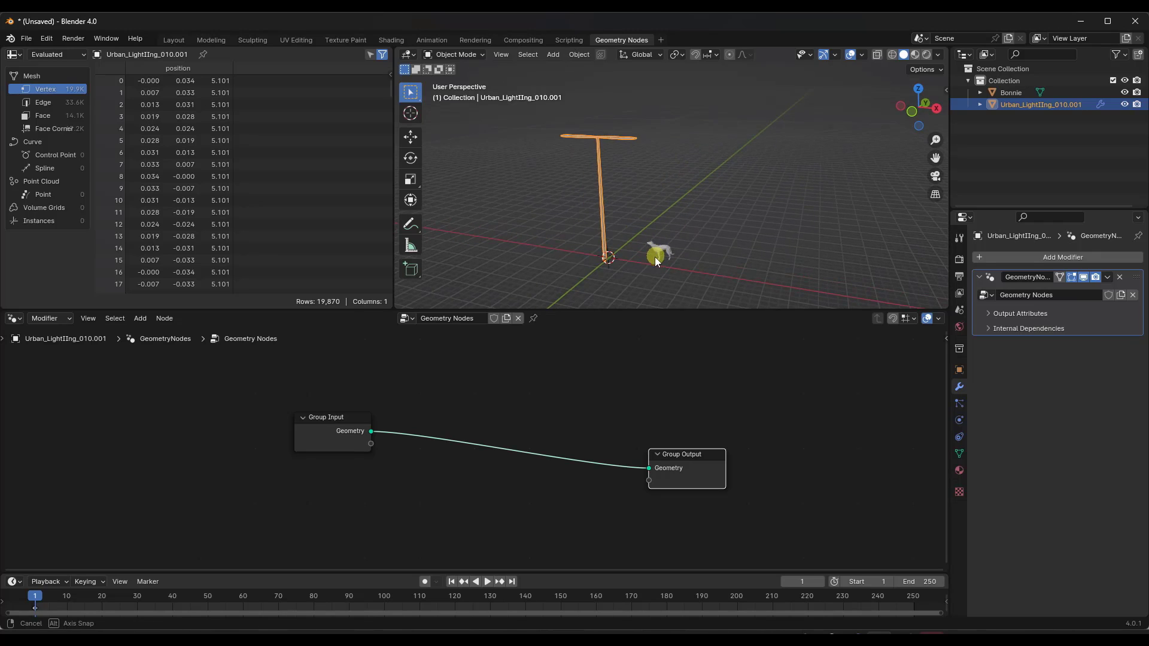
Add a Bezier curve object to the scene at the 3D cursor
{"action": "scroll", "coordinate": [654, 256], "scroll_direction": "up", "scroll_amount": 3}
{"action": "key", "text": "shift+a"}
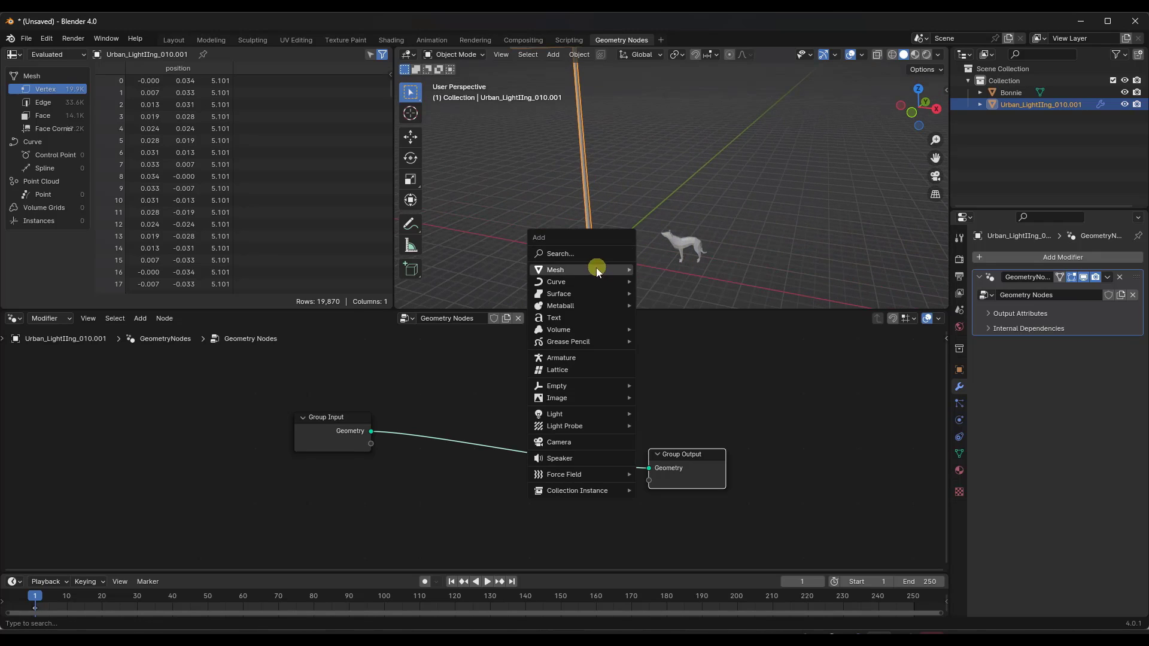
{"action": "mouse_move", "coordinate": [582, 281]}
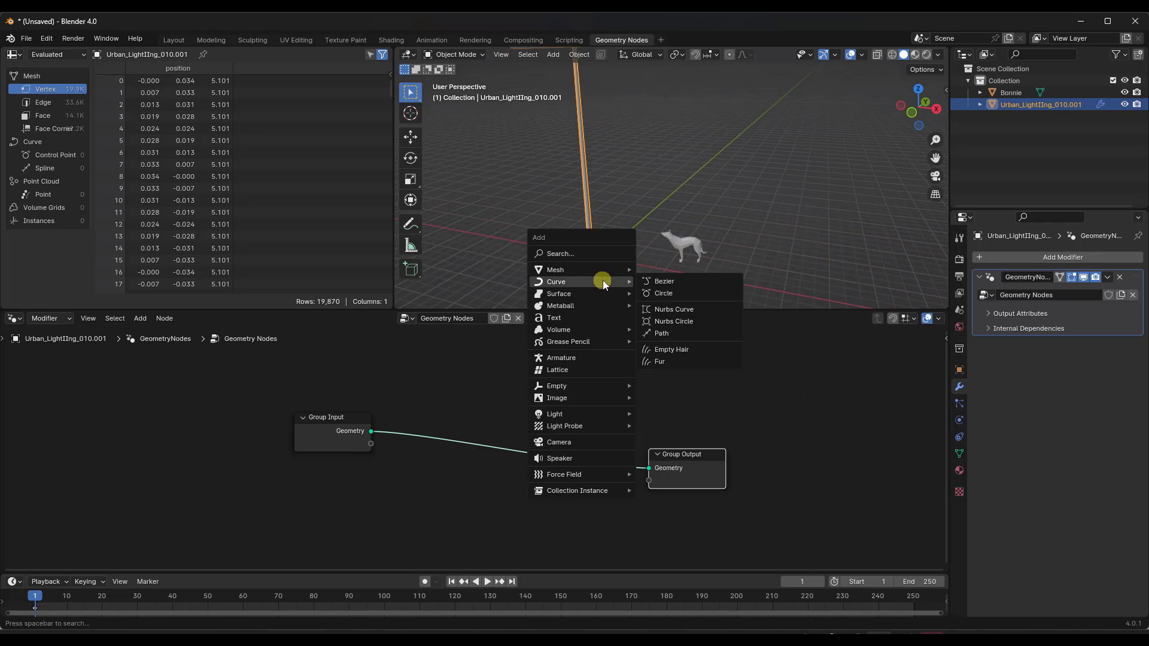
{"action": "left_click", "coordinate": [664, 281]}
{"action": "scroll", "coordinate": [616, 250], "scroll_direction": "up", "scroll_amount": 4}
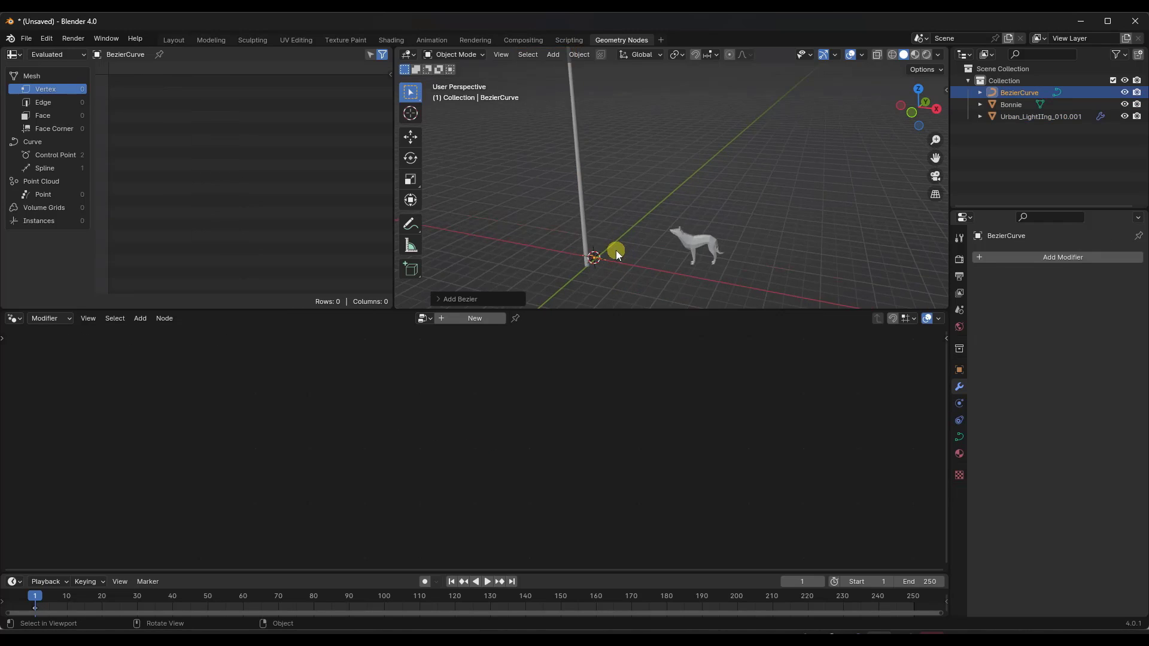
Delete all default vertices of the Bezier curve in Edit Mode
{"action": "middle_click_drag", "start_coordinate": [612, 249], "coordinate": [593, 249]}
{"action": "key", "text": "Tab"}
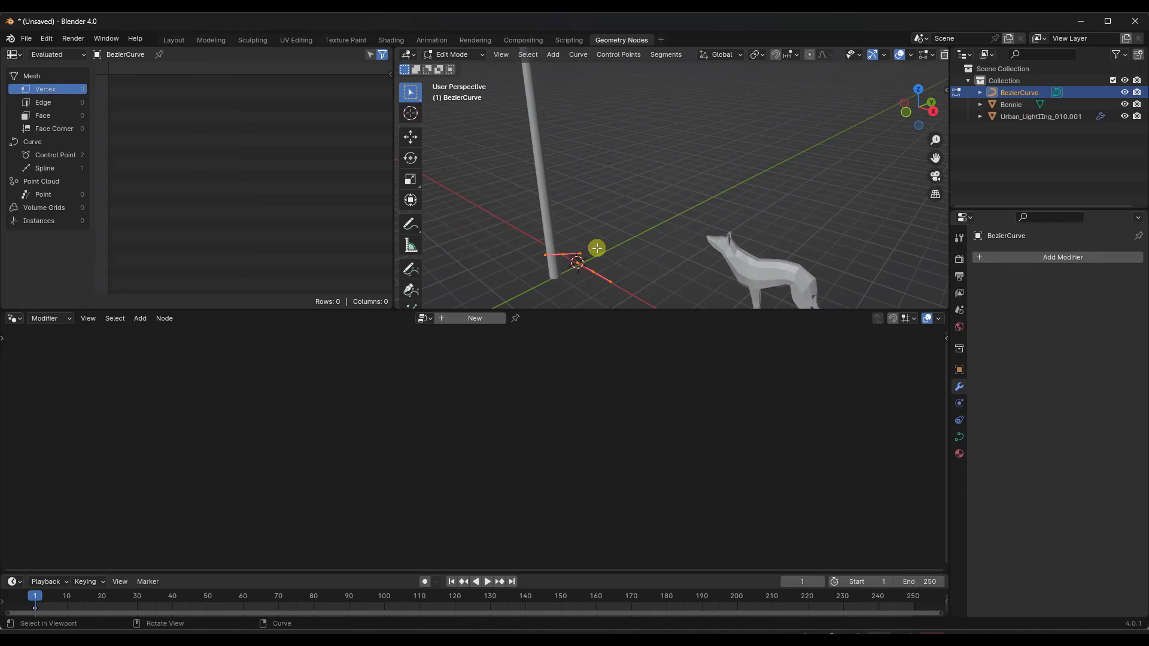
{"action": "left_click_drag", "start_coordinate": [501, 226], "coordinate": [639, 304]}
{"action": "key", "text": "x"}
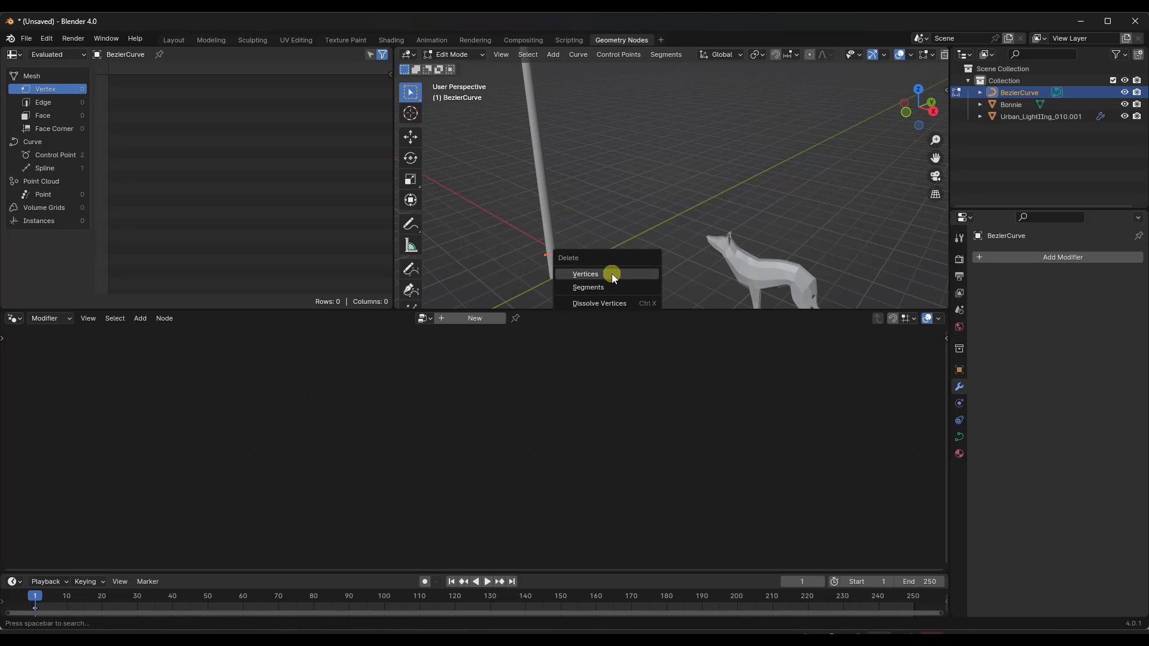
{"action": "left_click", "coordinate": [612, 275]}
Turn on the Screencast Keys display in the 3D viewport
{"action": "key", "text": "n"}
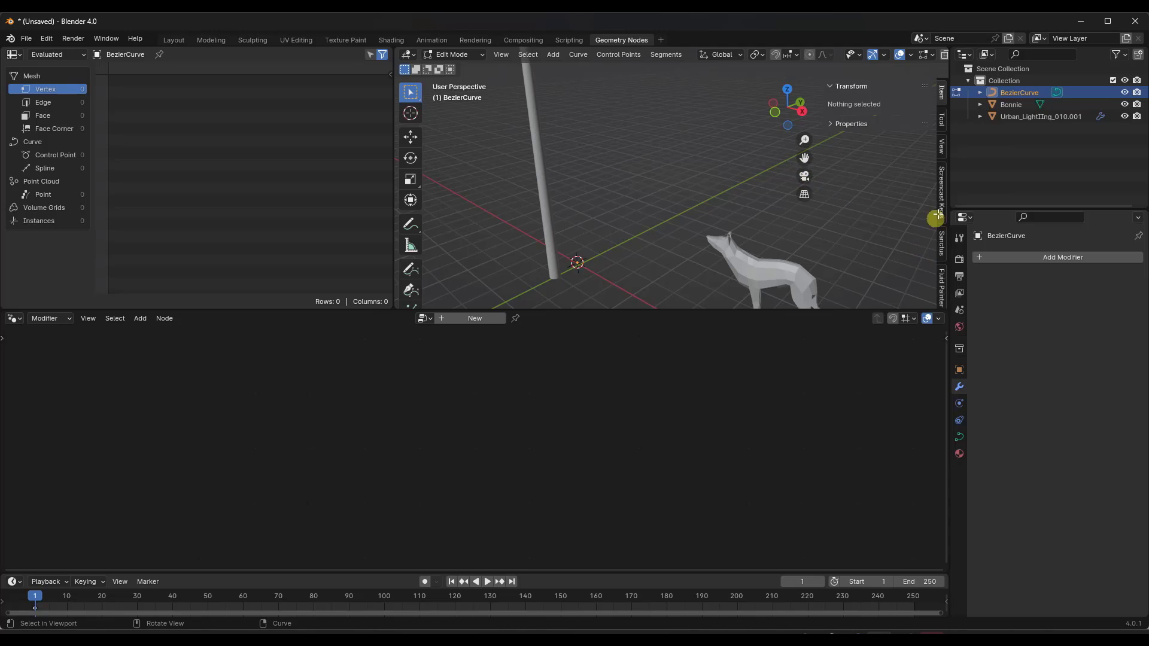
{"action": "left_click", "coordinate": [941, 192]}
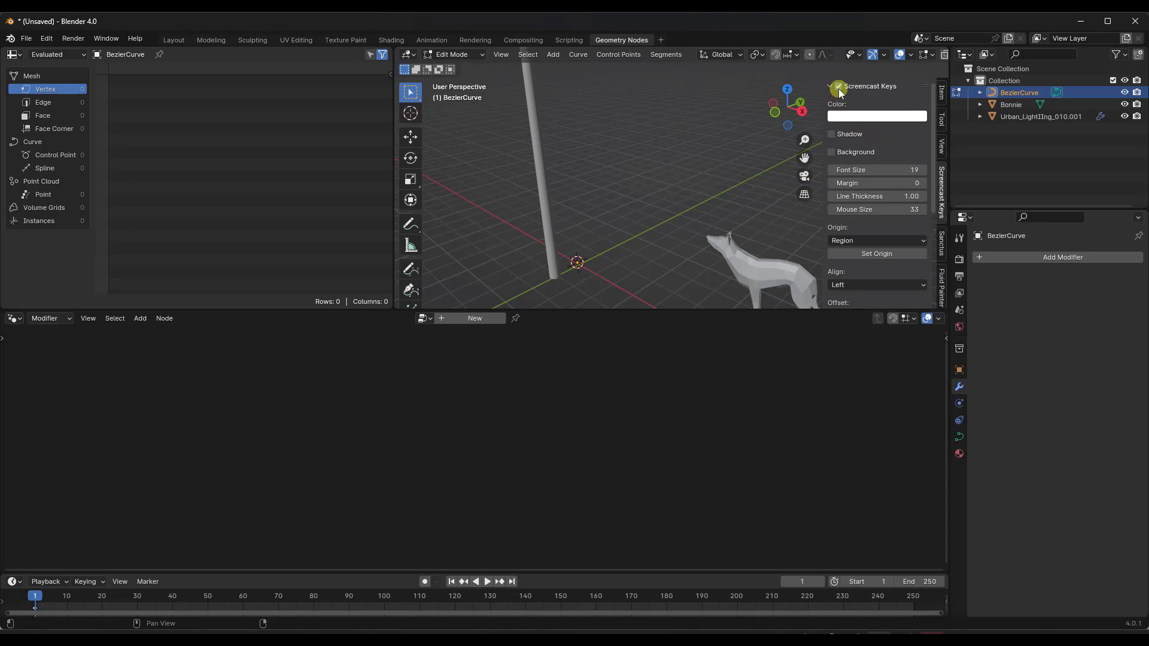
{"action": "key", "text": "n"}
Draw a long bending Bezier path from the street light's base along the Y axis in top view, and return to Object Mode
{"action": "scroll", "coordinate": [577, 257], "scroll_direction": "down", "scroll_amount": 3}
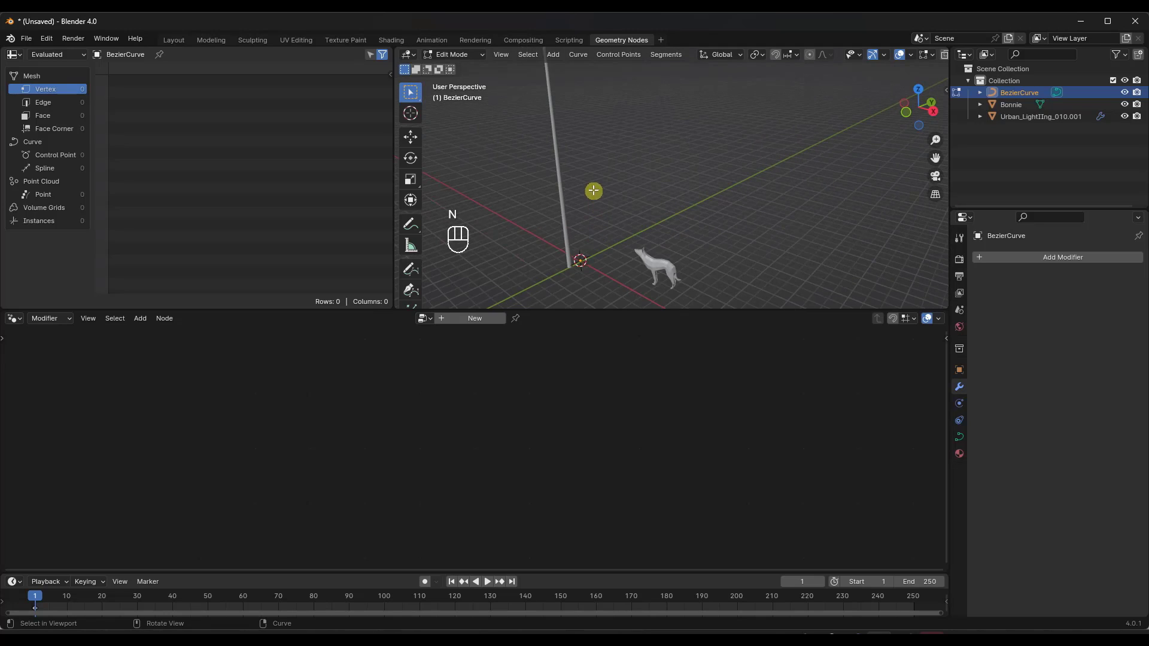
{"action": "scroll", "coordinate": [592, 183], "scroll_direction": "up", "scroll_amount": 3}
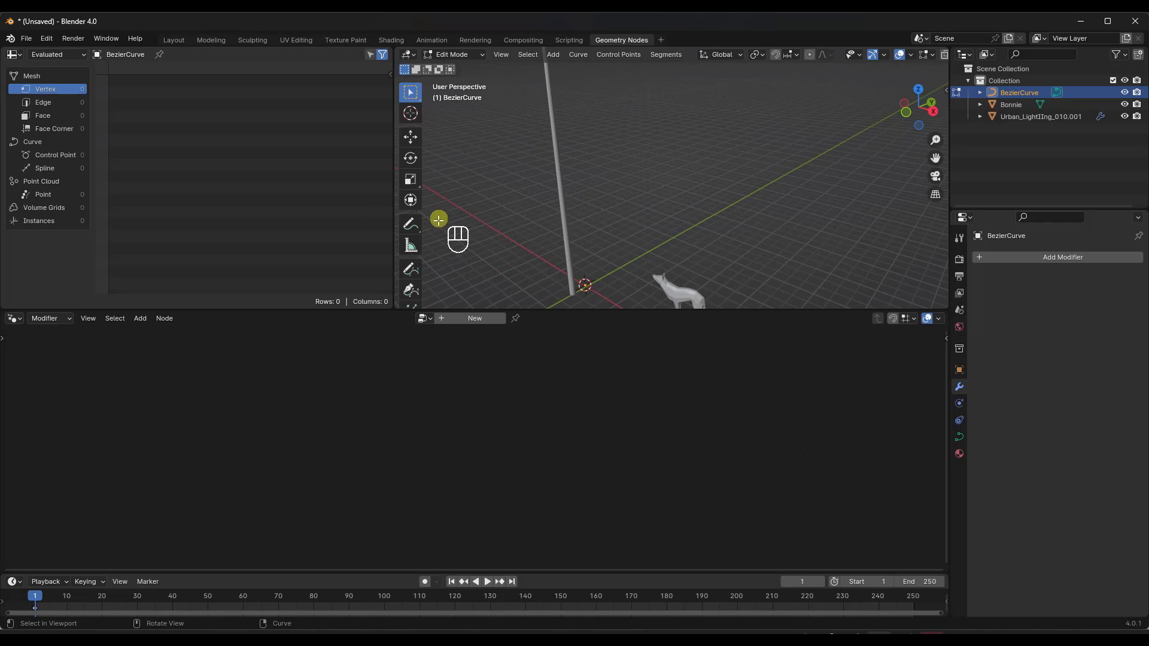
{"action": "left_click", "coordinate": [411, 273]}
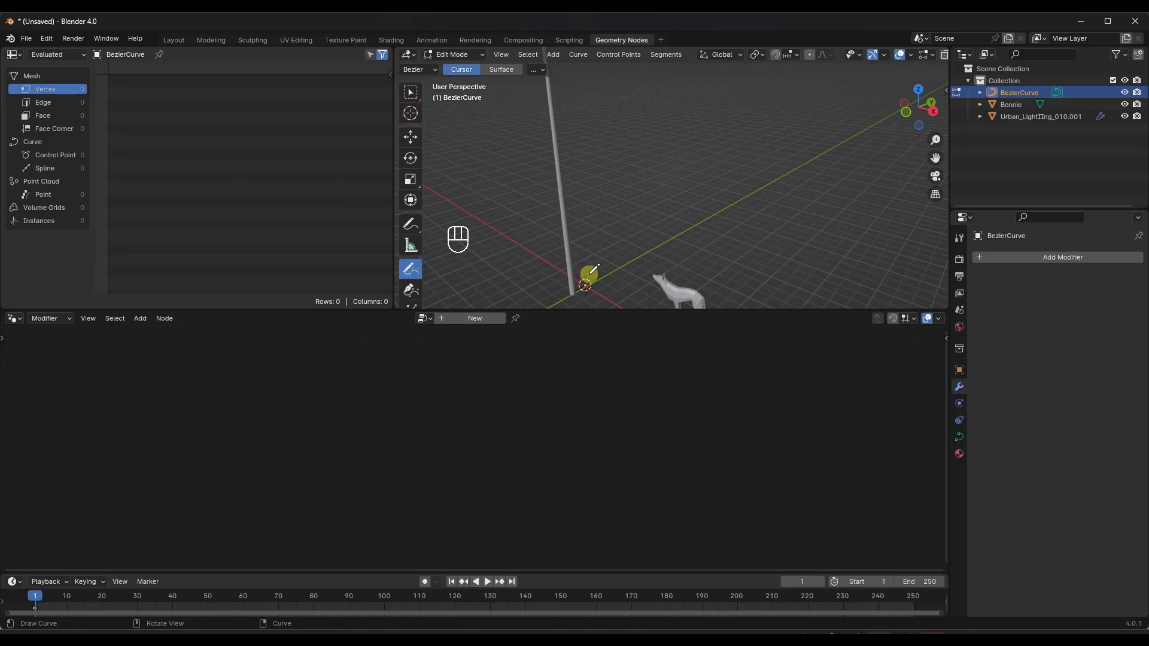
{"action": "left_click", "coordinate": [914, 90]}
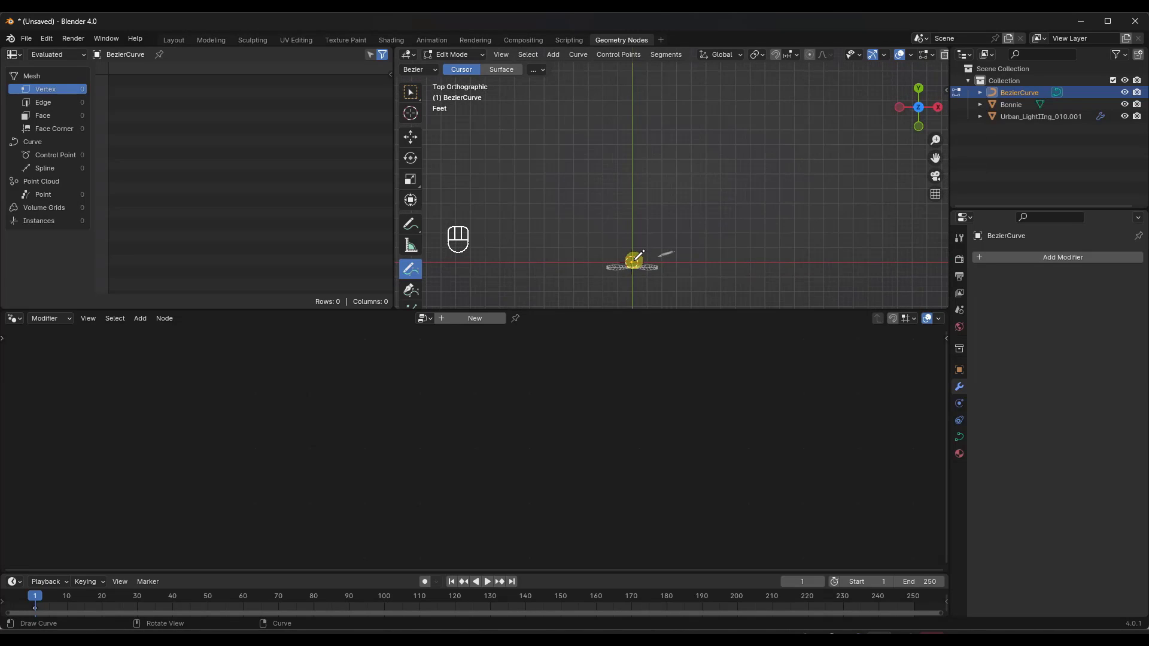
{"action": "scroll", "coordinate": [635, 260], "scroll_direction": "down", "scroll_amount": 2}
{"action": "mouse_move", "coordinate": [634, 260]}
{"action": "left_mouse_down"}
{"action": "mouse_move", "coordinate": [649, 154]}
{"action": "mouse_move", "coordinate": [615, 76]}
{"action": "left_mouse_up"}
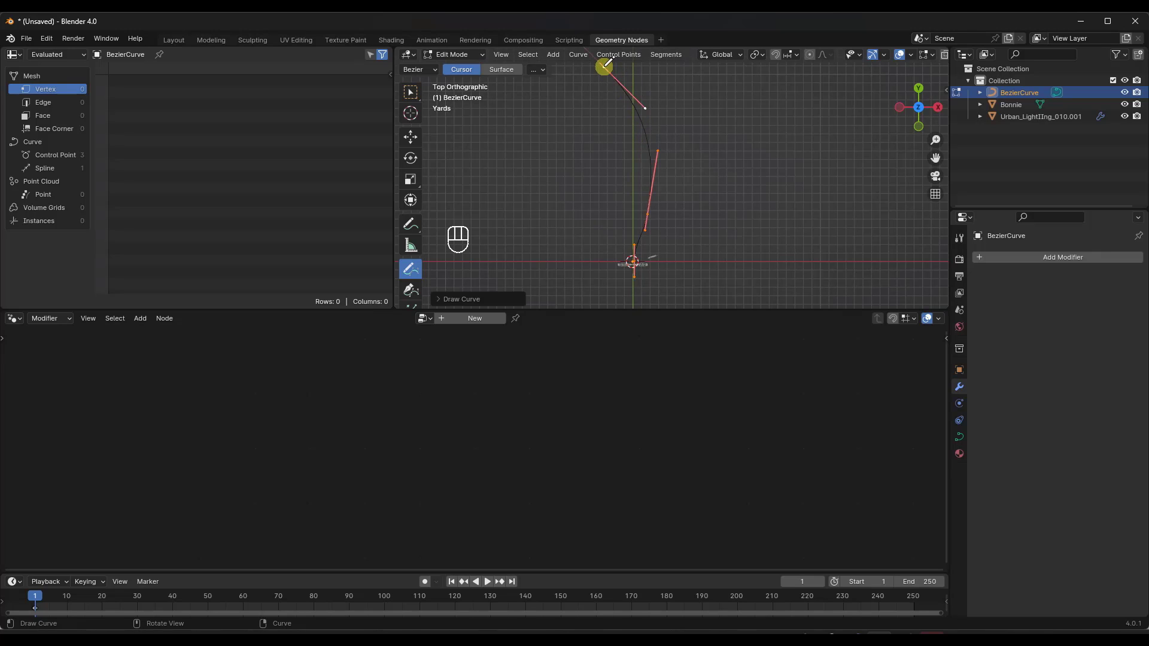
{"action": "middle_click_drag", "start_coordinate": [704, 256], "coordinate": [628, 148]}
{"action": "key", "text": "Tab"}
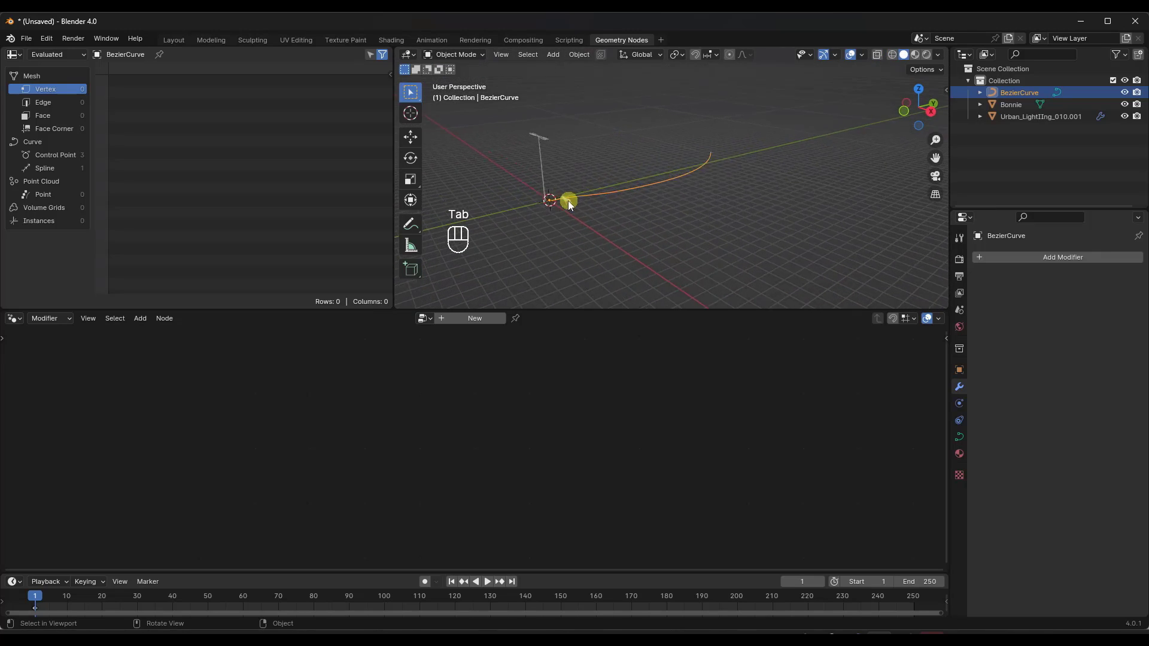
Create a geometry node tree named ObjectAlongCurve on the Bezier curve and choose it in the curve's modifier
{"action": "scroll", "coordinate": [634, 201], "scroll_direction": "up", "scroll_amount": 4}
{"action": "middle_click_drag", "start_coordinate": [569, 199], "coordinate": [622, 222]}
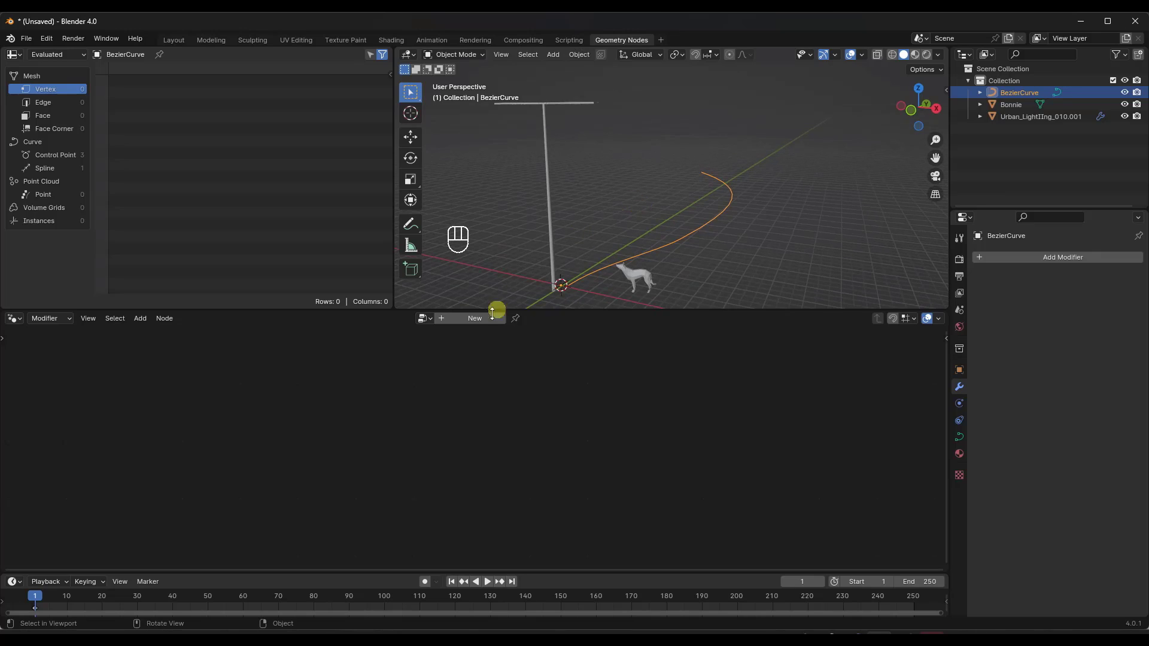
{"action": "left_click", "coordinate": [474, 319]}
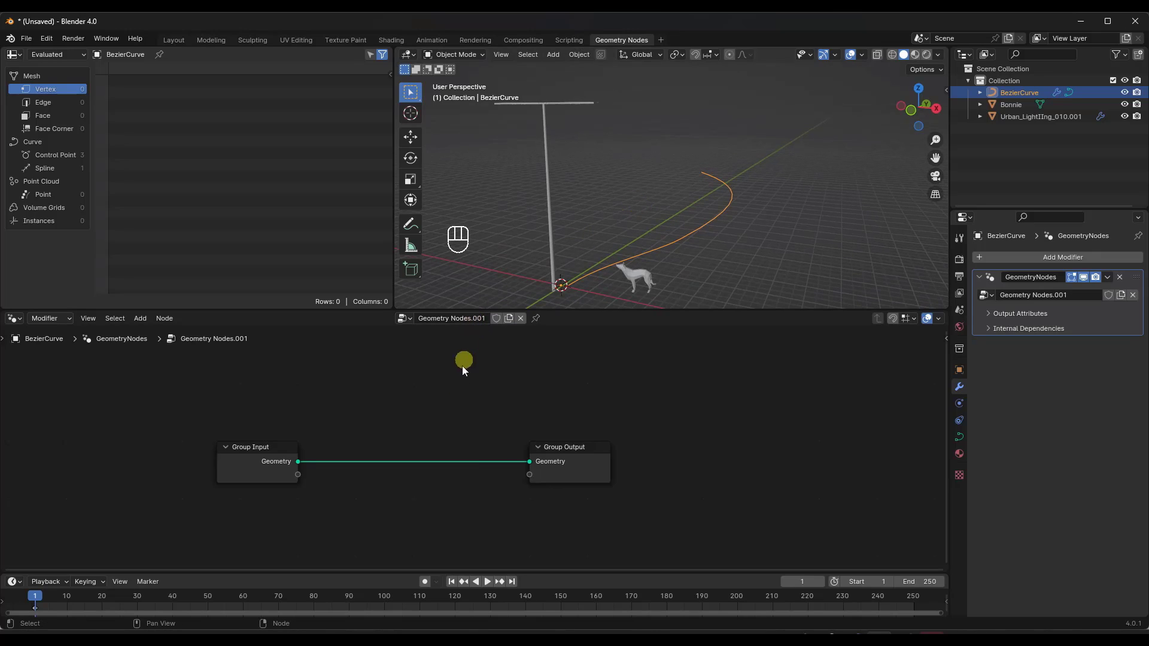
{"action": "double_click", "coordinate": [453, 318]}
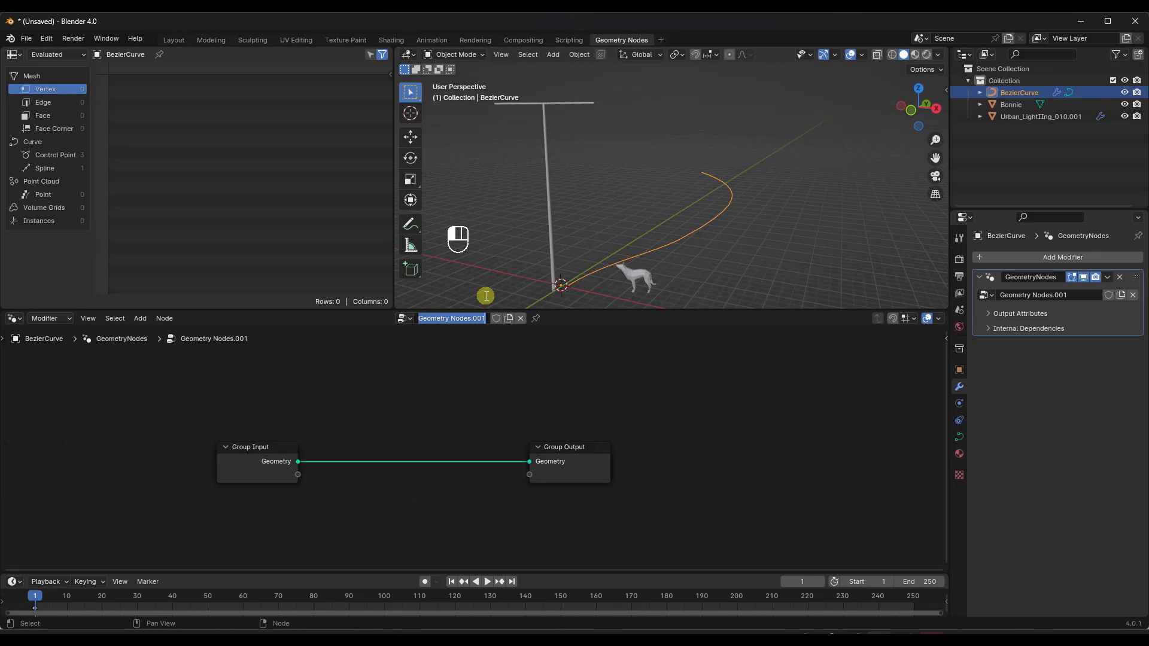
{"action": "type", "text": "Object"}
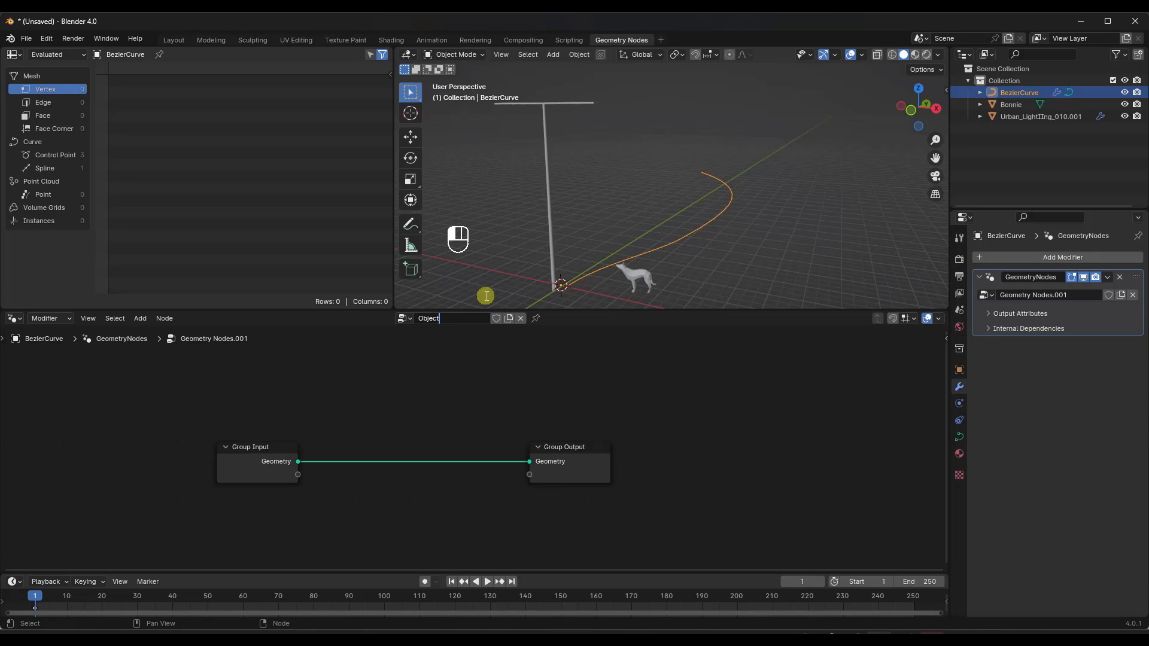
{"action": "type", "text": "AlongCurve"}
{"action": "key", "text": "Return"}
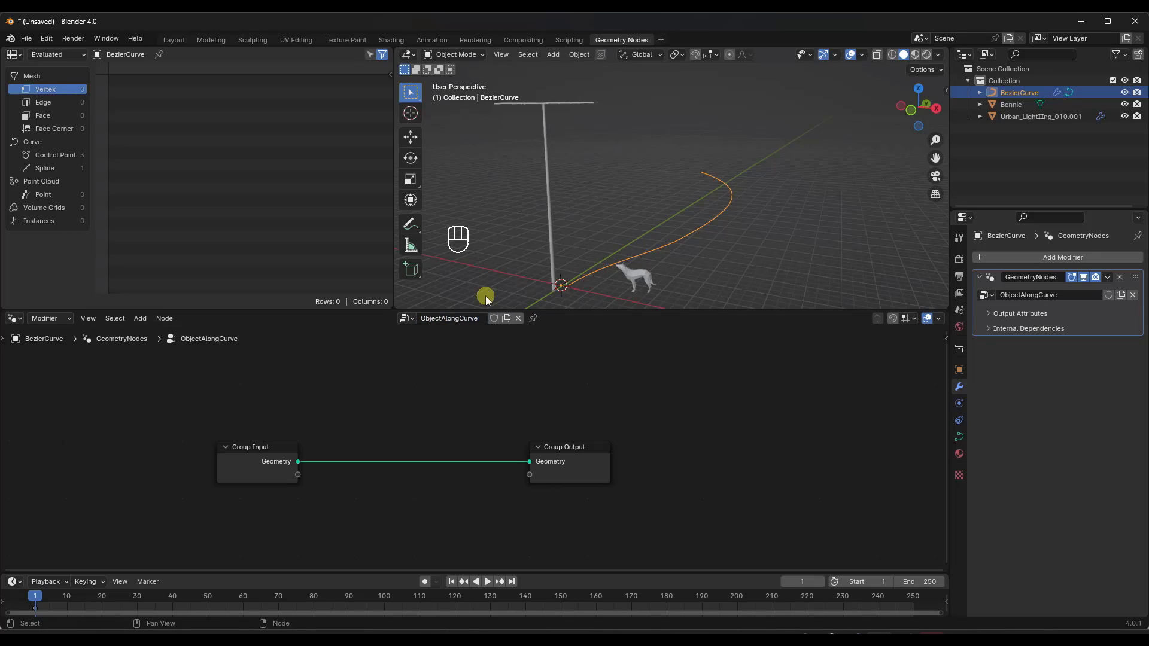
{"action": "left_click", "coordinate": [987, 296]}
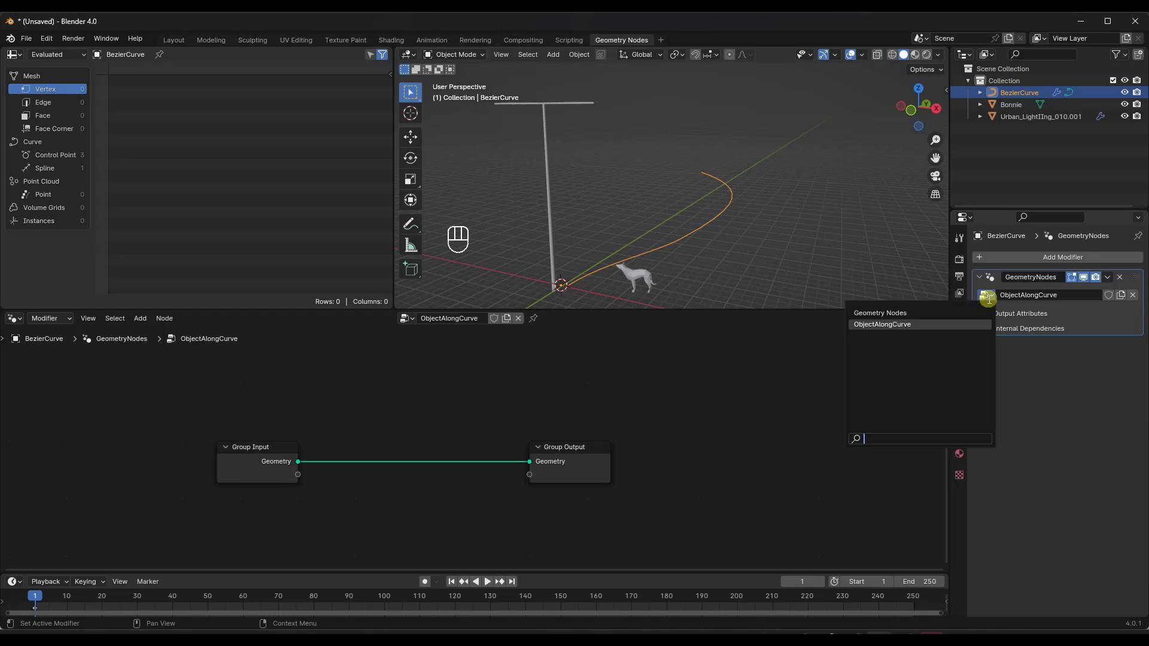
{"action": "left_click", "coordinate": [901, 323]}
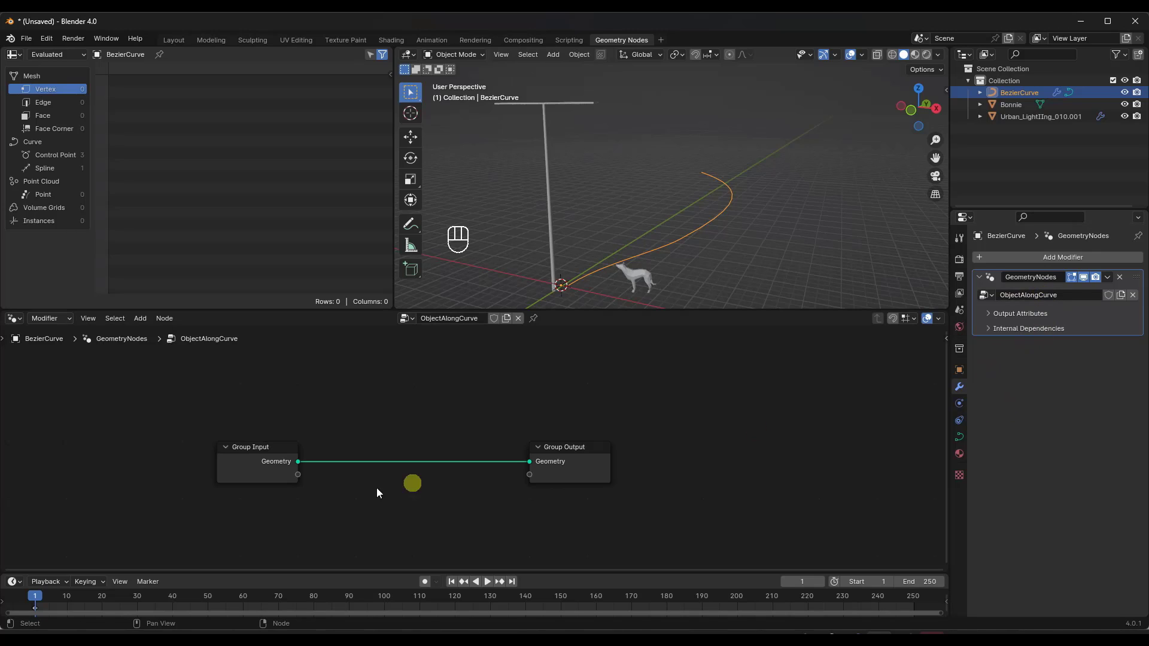
Move the Group Input and Group Output nodes apart to make room between them
{"action": "left_click", "coordinate": [236, 472]}
{"action": "left_click_drag", "start_coordinate": [236, 474], "coordinate": [245, 441]}
{"action": "left_click_drag", "start_coordinate": [584, 469], "coordinate": [690, 485]}
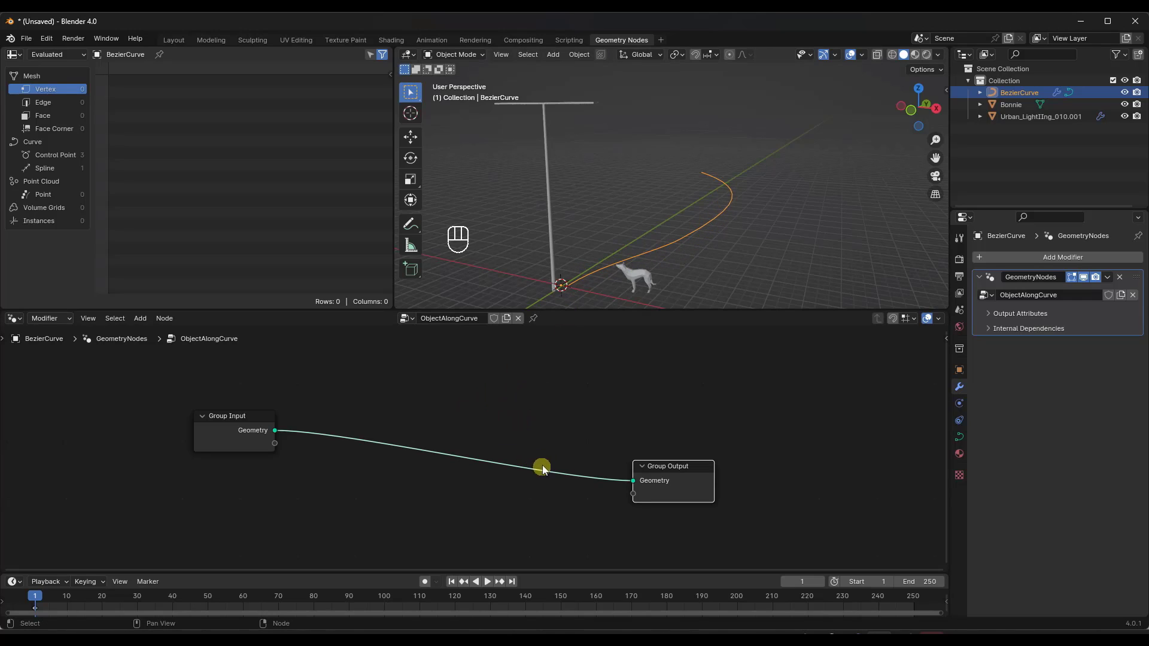
{"action": "key", "text": "shift+a"}
{"action": "left_click", "coordinate": [510, 381]}
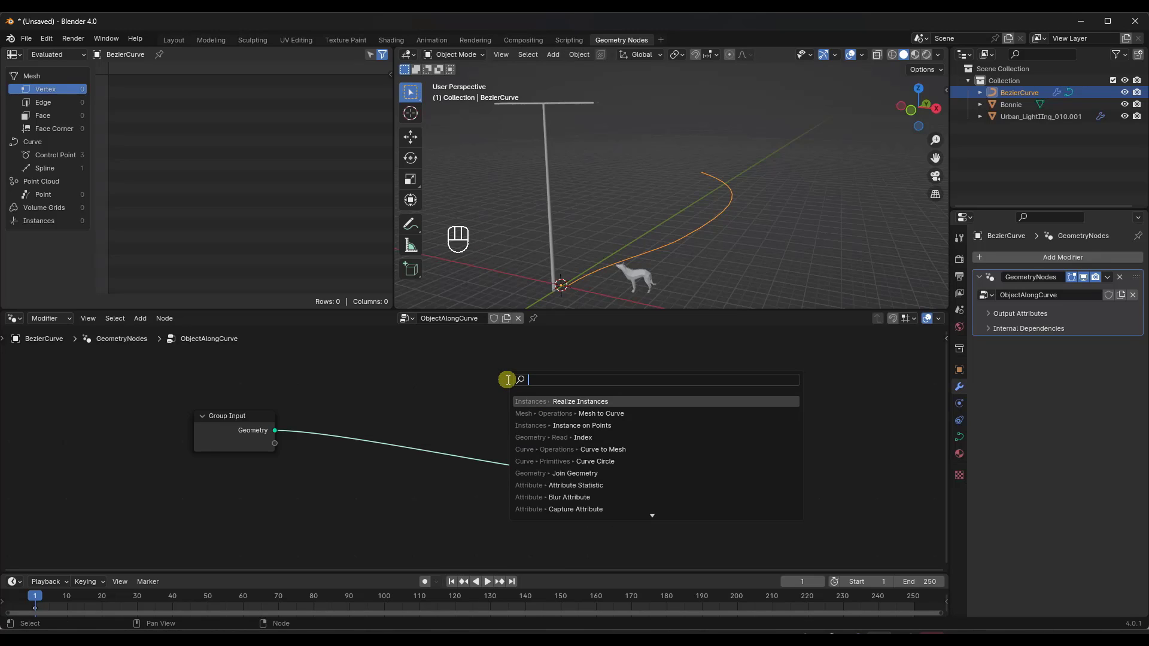
{"action": "type", "text": "curve to"}
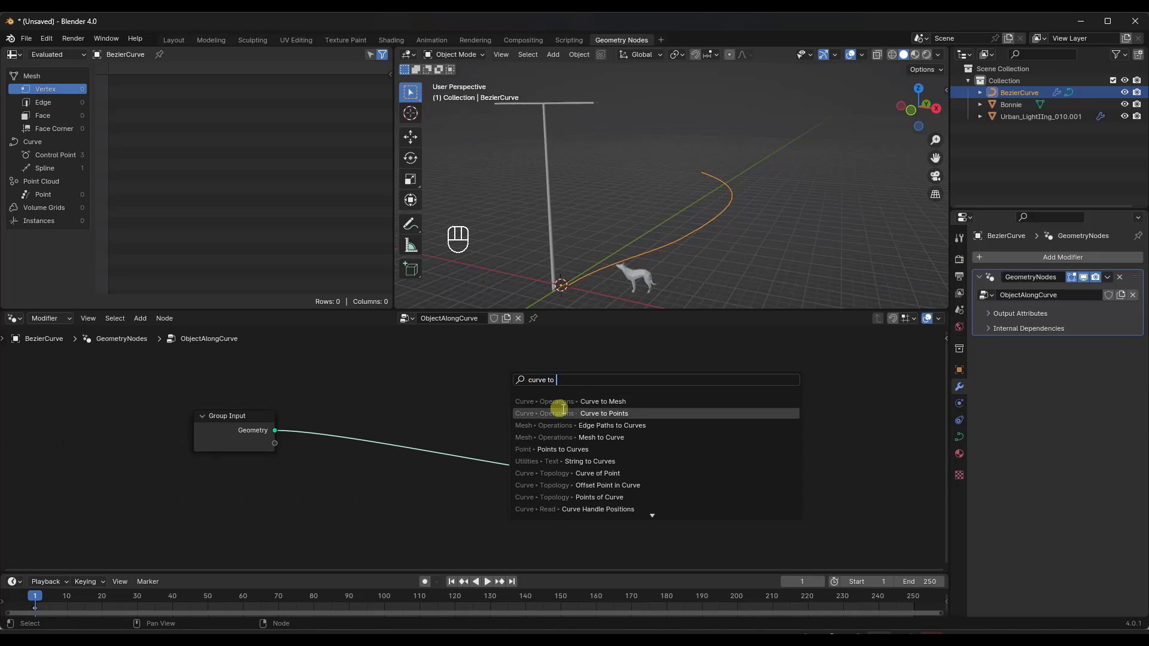
{"action": "key", "text": "Escape"}
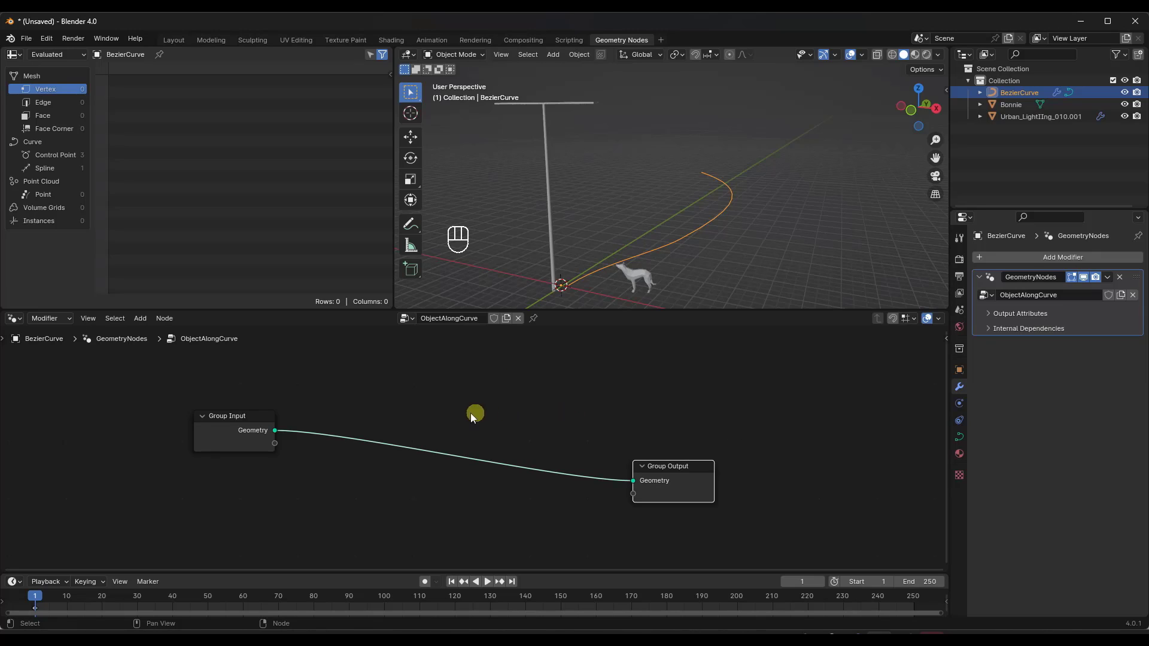
Insert a Curve to Points node on the link between the Group Input and Group Output nodes
{"action": "key", "text": "shift+a"}
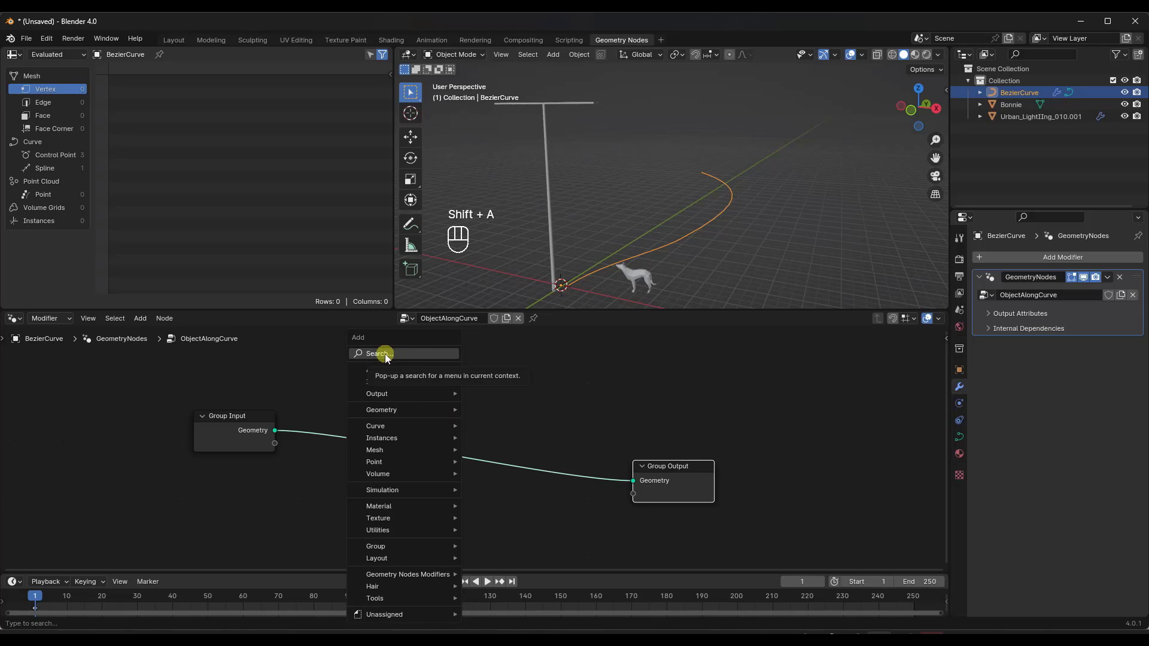
{"action": "mouse_move", "coordinate": [396, 423]}
{"action": "mouse_move", "coordinate": [532, 427]}
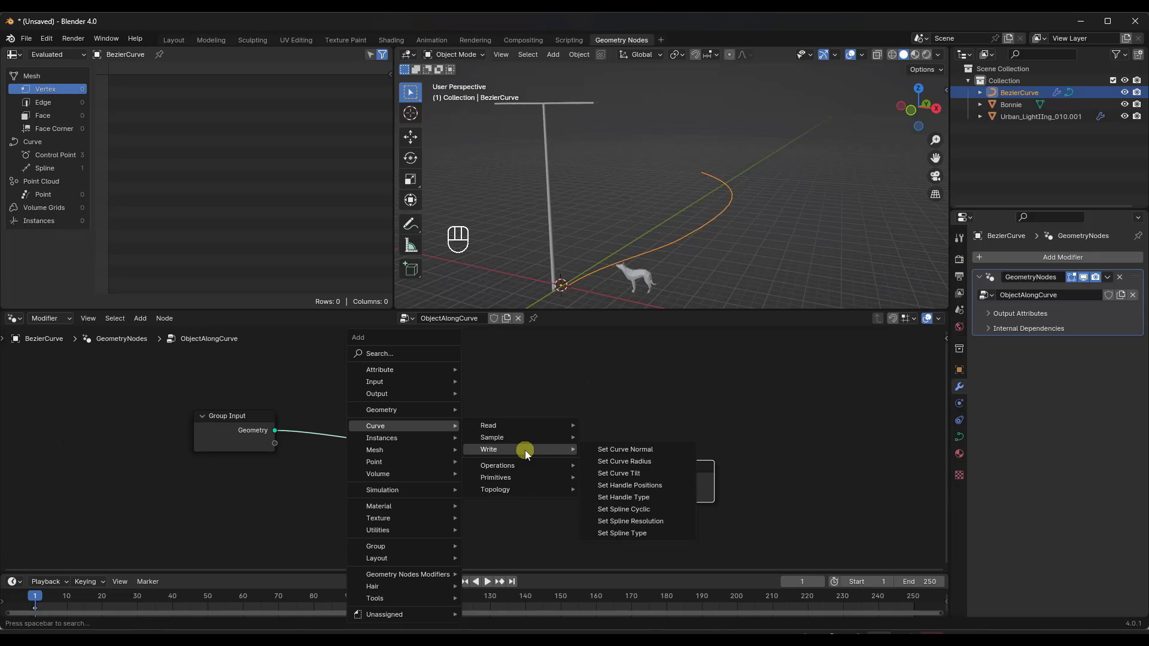
{"action": "mouse_move", "coordinate": [521, 465]}
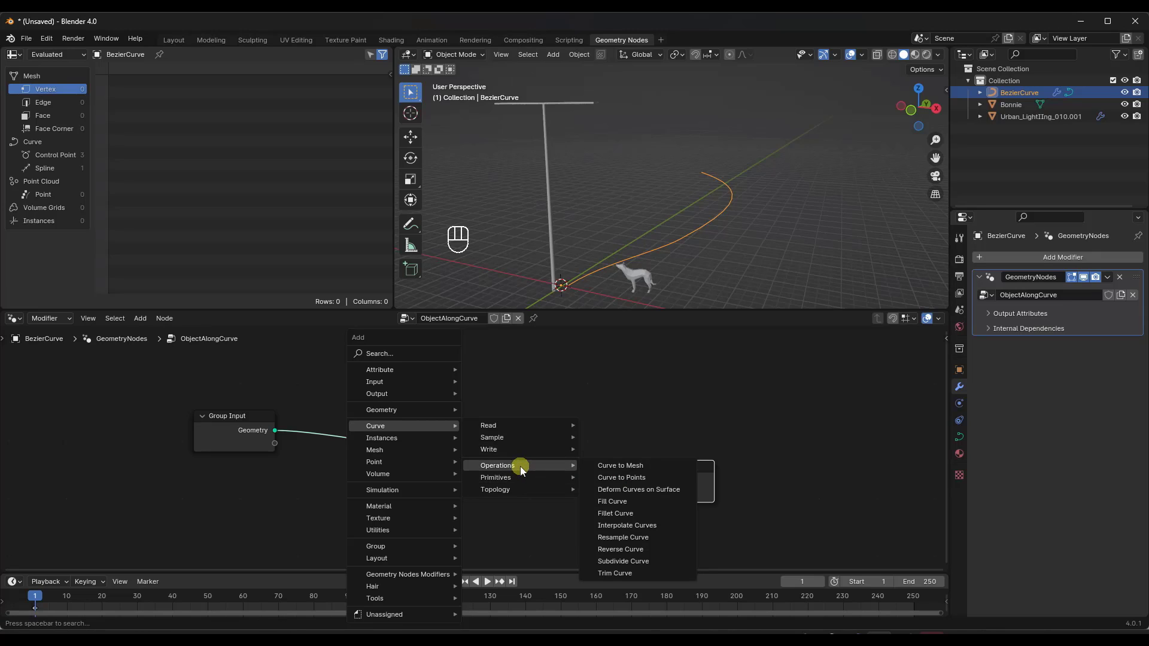
{"action": "left_click", "coordinate": [629, 476]}
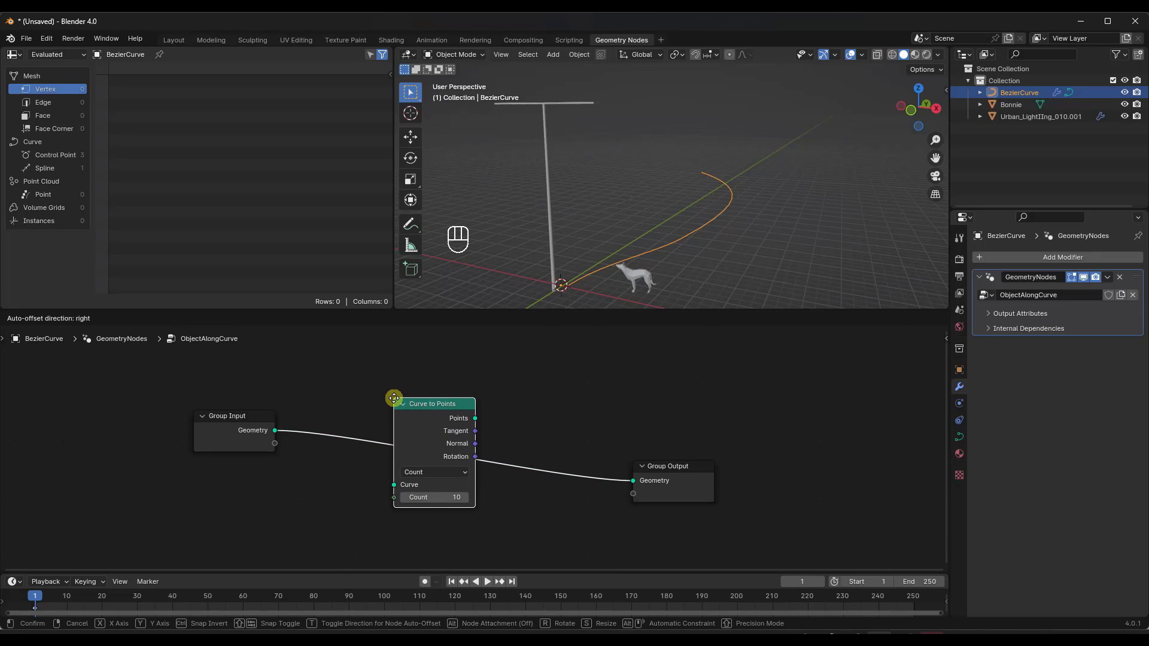
{"action": "left_click", "coordinate": [394, 398]}
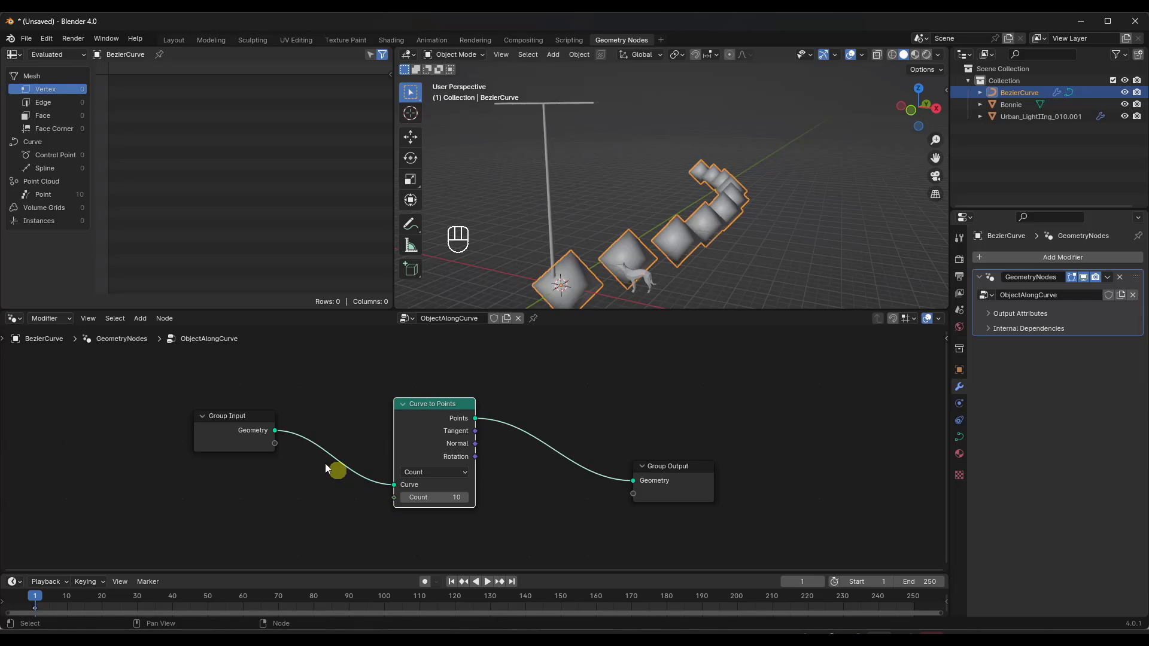
Set the Curve to Points node's Count to 7
{"action": "middle_click_drag", "start_coordinate": [699, 245], "coordinate": [695, 212]}
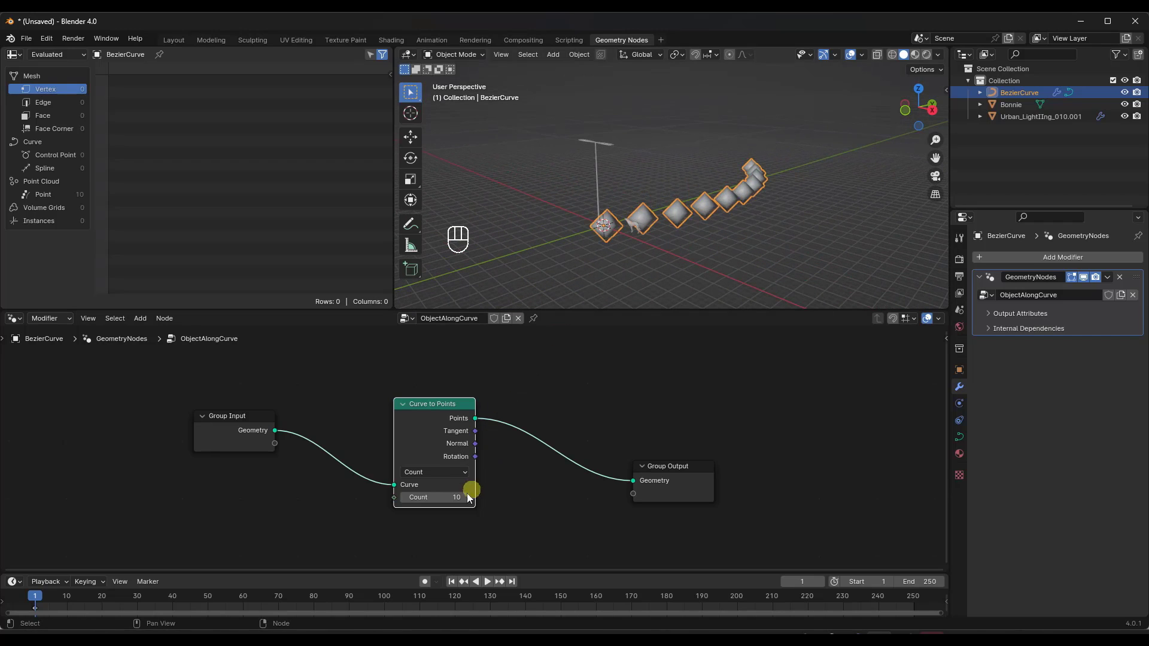
{"action": "mouse_move", "coordinate": [427, 500]}
{"action": "left_mouse_down"}
{"action": "mouse_move", "coordinate": [444, 500]}
{"action": "mouse_move", "coordinate": [424, 500]}
{"action": "mouse_move", "coordinate": [433, 499]}
{"action": "left_mouse_up"}
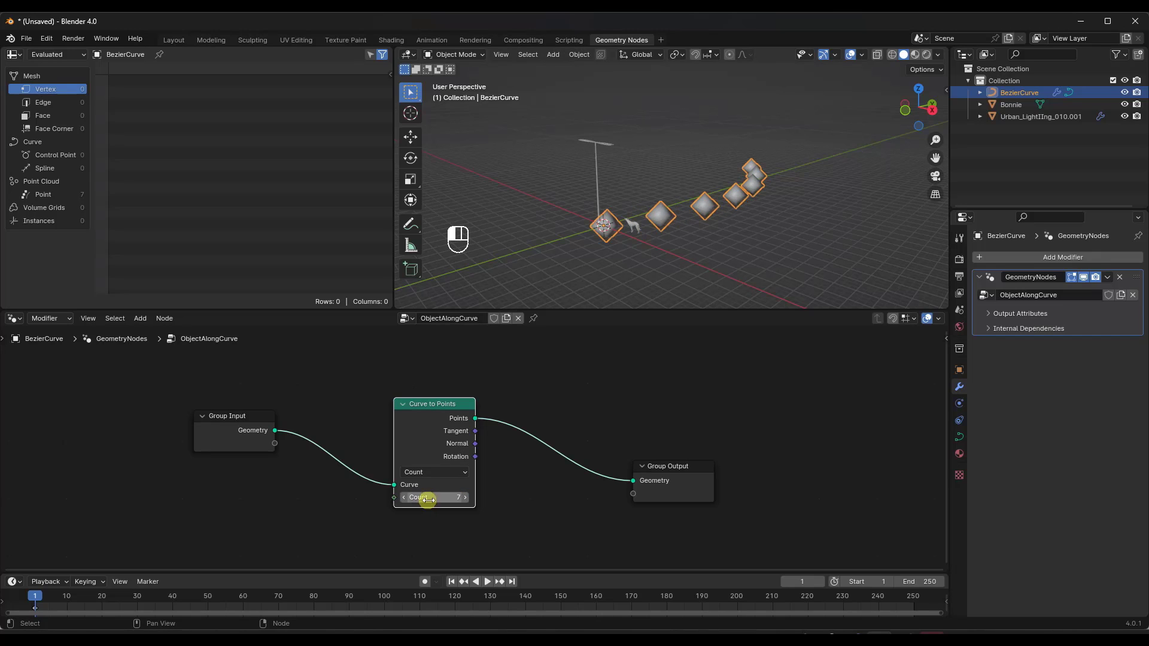
{"action": "middle_click_drag", "start_coordinate": [756, 192], "coordinate": [671, 233]}
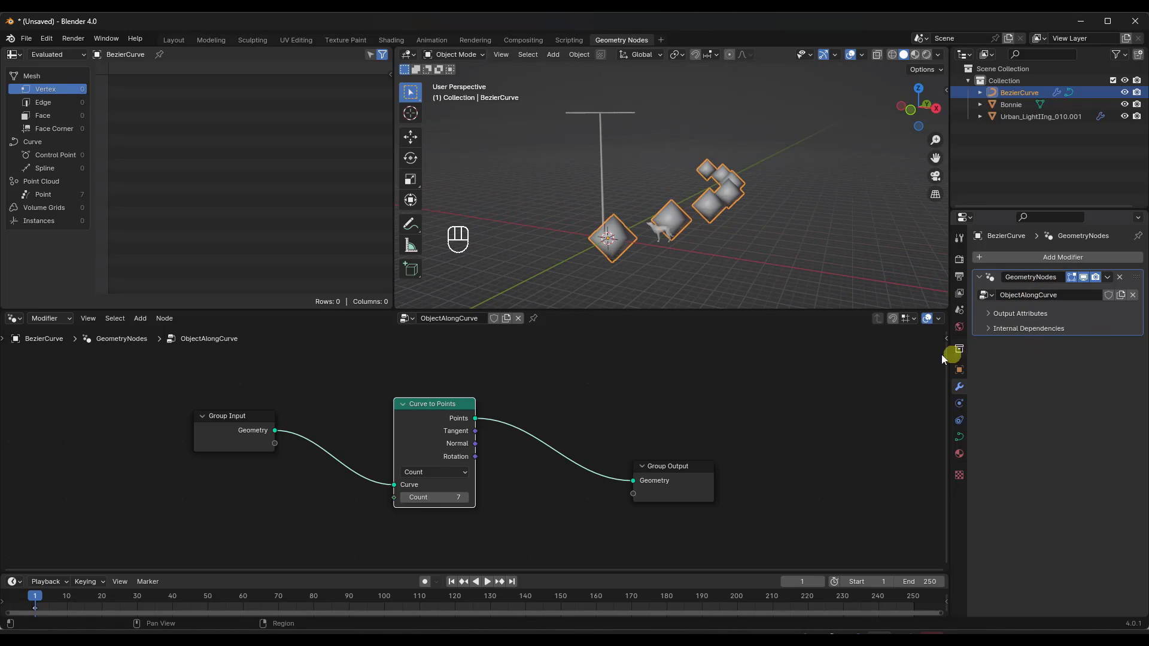
Expose the Curve to Points node's Count through the Group Input and set it to 9 in the modifier
{"action": "left_click_drag", "start_coordinate": [685, 483], "coordinate": [729, 491]}
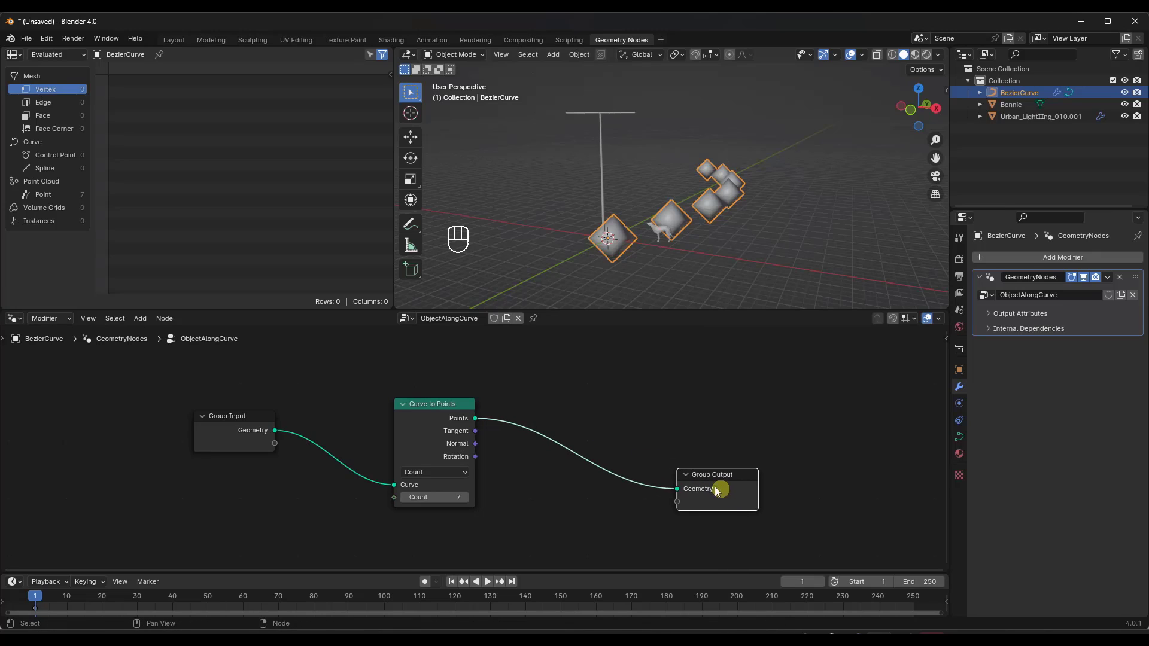
{"action": "left_click_drag", "start_coordinate": [426, 432], "coordinate": [441, 422]}
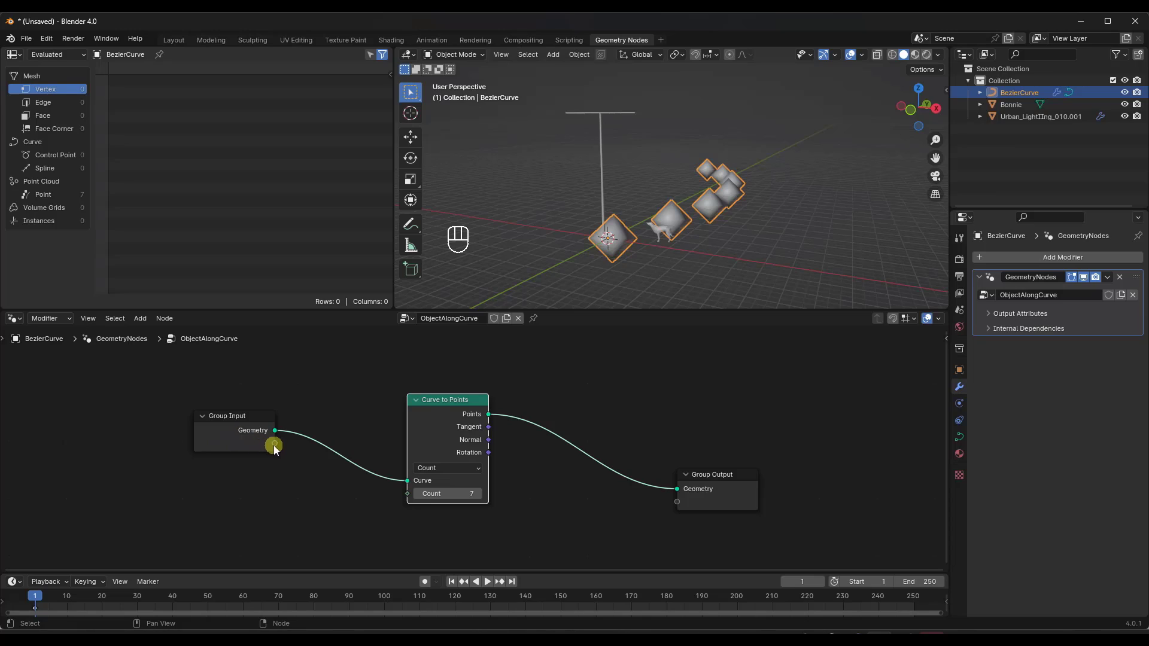
{"action": "left_click_drag", "start_coordinate": [276, 446], "coordinate": [281, 447]}
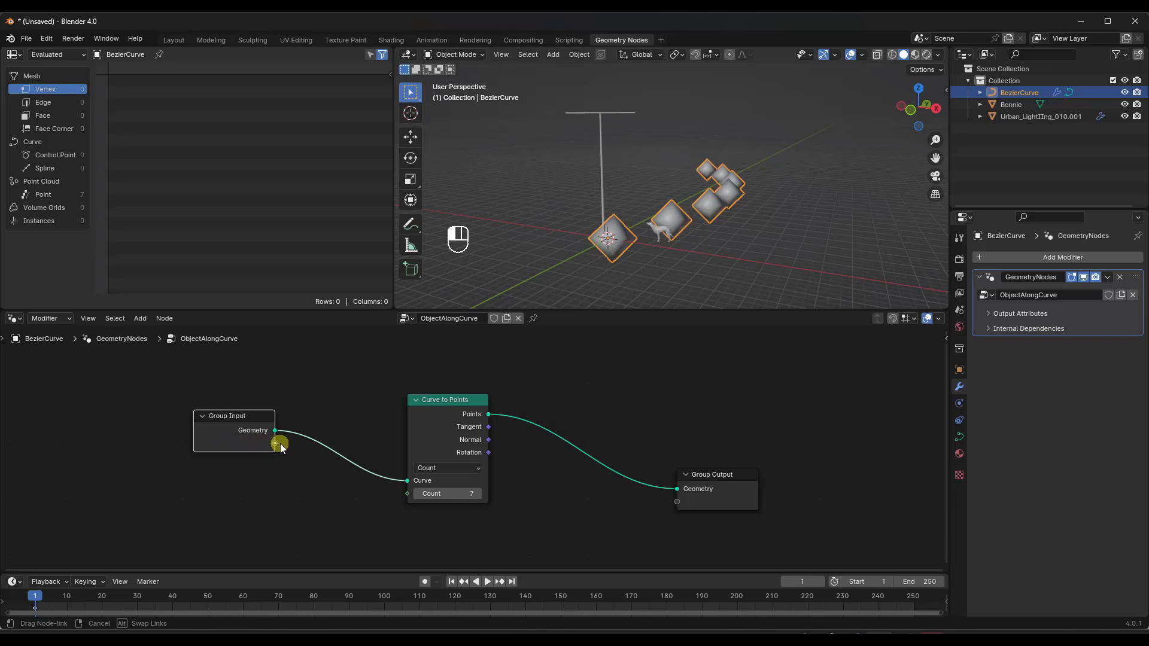
{"action": "left_click_drag", "start_coordinate": [365, 477], "coordinate": [408, 494]}
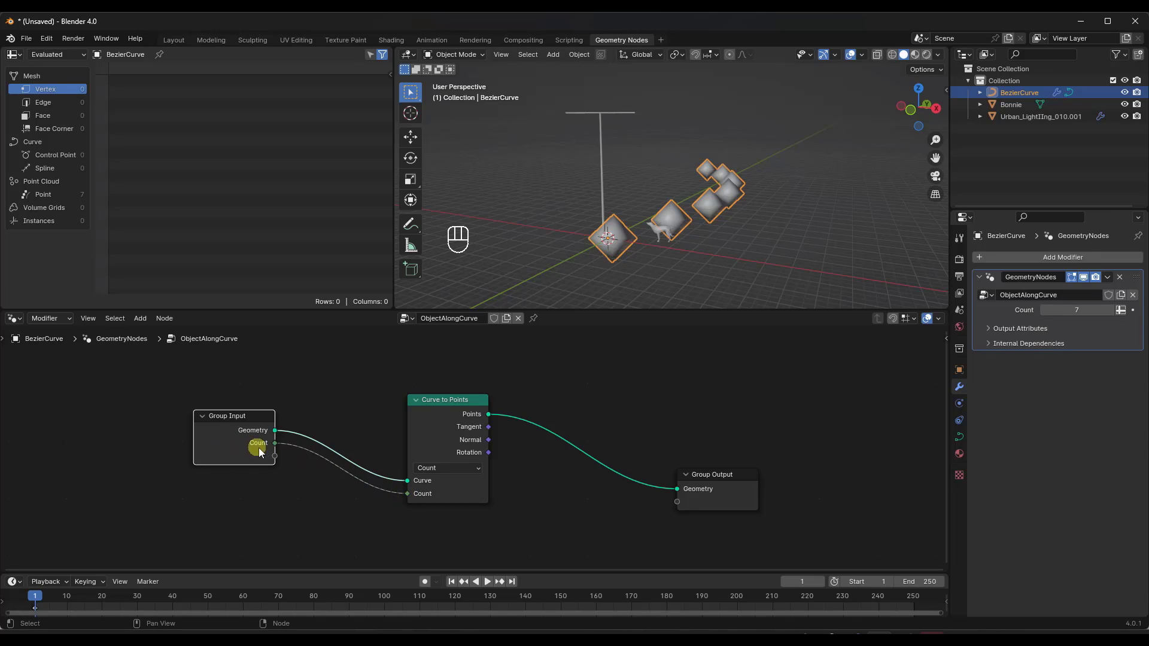
{"action": "mouse_move", "coordinate": [1082, 310]}
{"action": "left_mouse_down"}
{"action": "mouse_move", "coordinate": [1101, 310]}
{"action": "mouse_move", "coordinate": [1077, 310]}
{"action": "mouse_move", "coordinate": [1087, 310]}
{"action": "left_mouse_up"}
{"action": "middle_click_drag", "start_coordinate": [719, 236], "coordinate": [706, 224]}
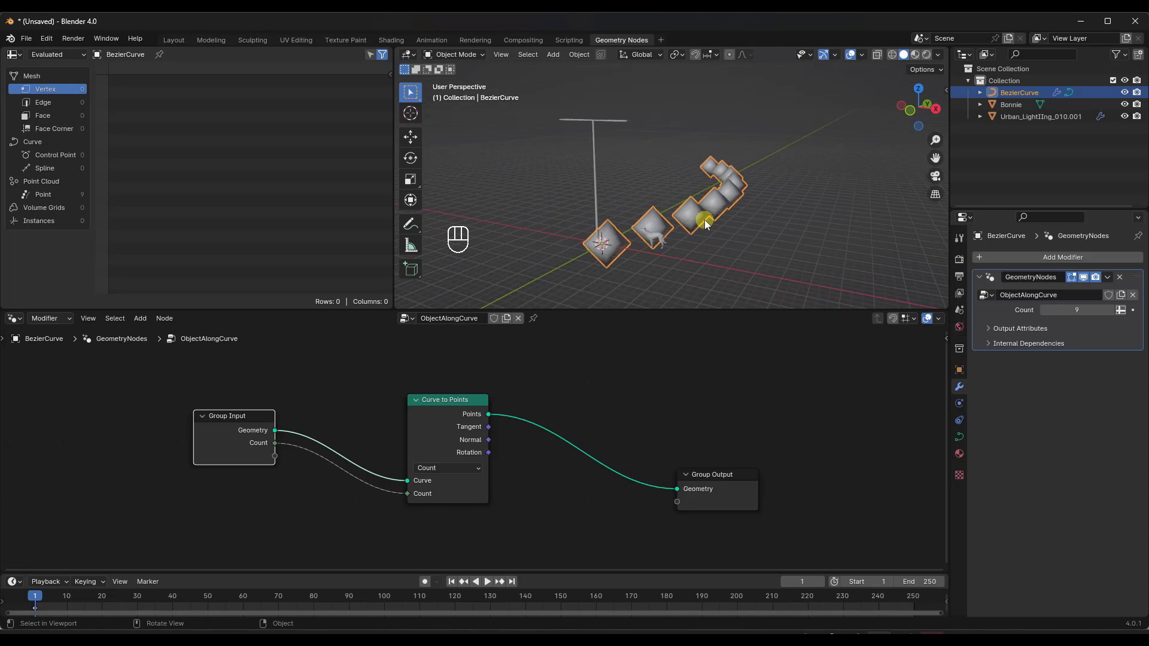
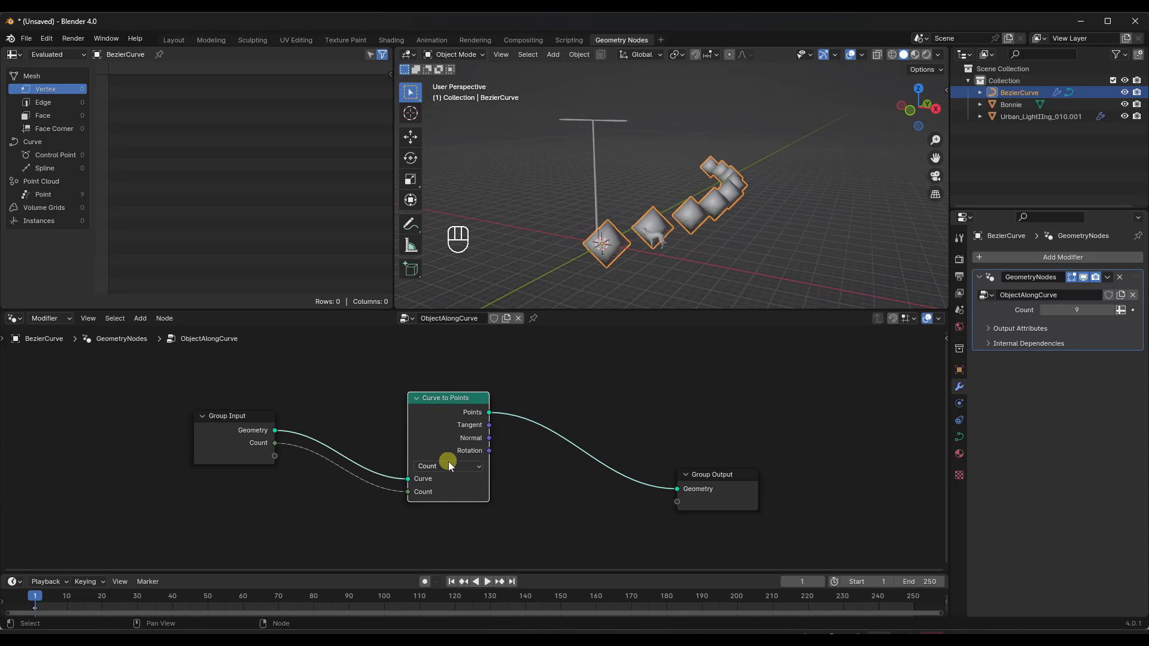
Switch the Curve to Points node to Length mode and set its length to 20 ft
{"action": "left_click", "coordinate": [441, 519]}
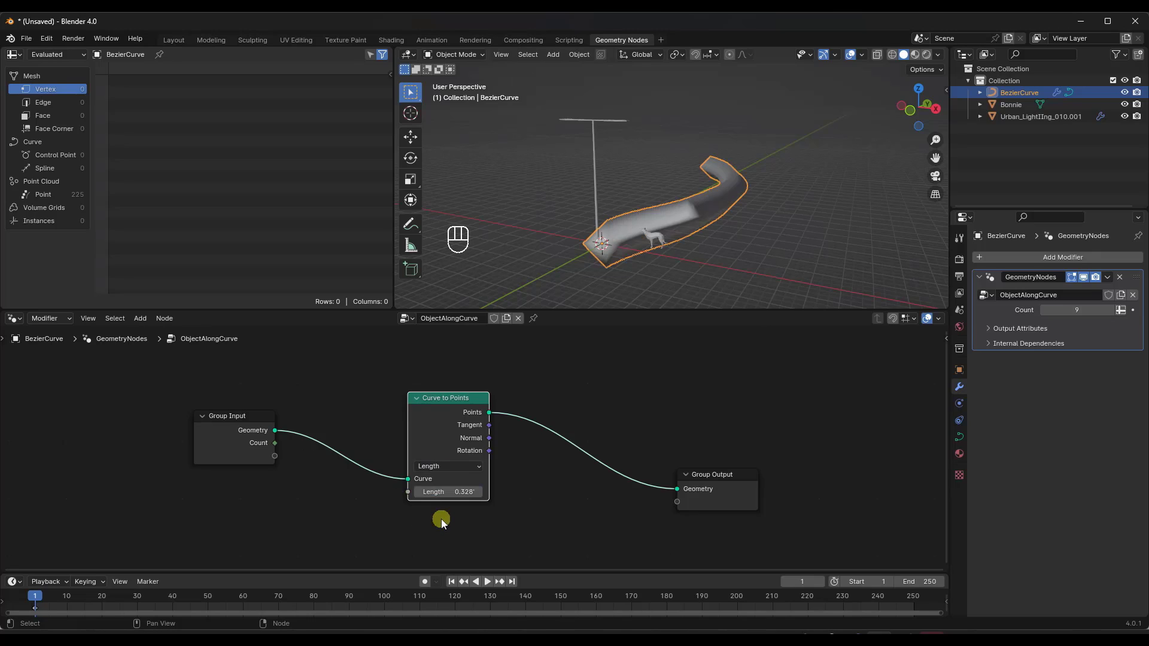
{"action": "left_click_drag", "start_coordinate": [457, 494], "coordinate": [425, 502]}
{"action": "middle_click_drag", "start_coordinate": [744, 187], "coordinate": [745, 179]}
{"action": "left_click_drag", "start_coordinate": [467, 492], "coordinate": [471, 492]}
{"action": "left_click", "coordinate": [468, 492]}
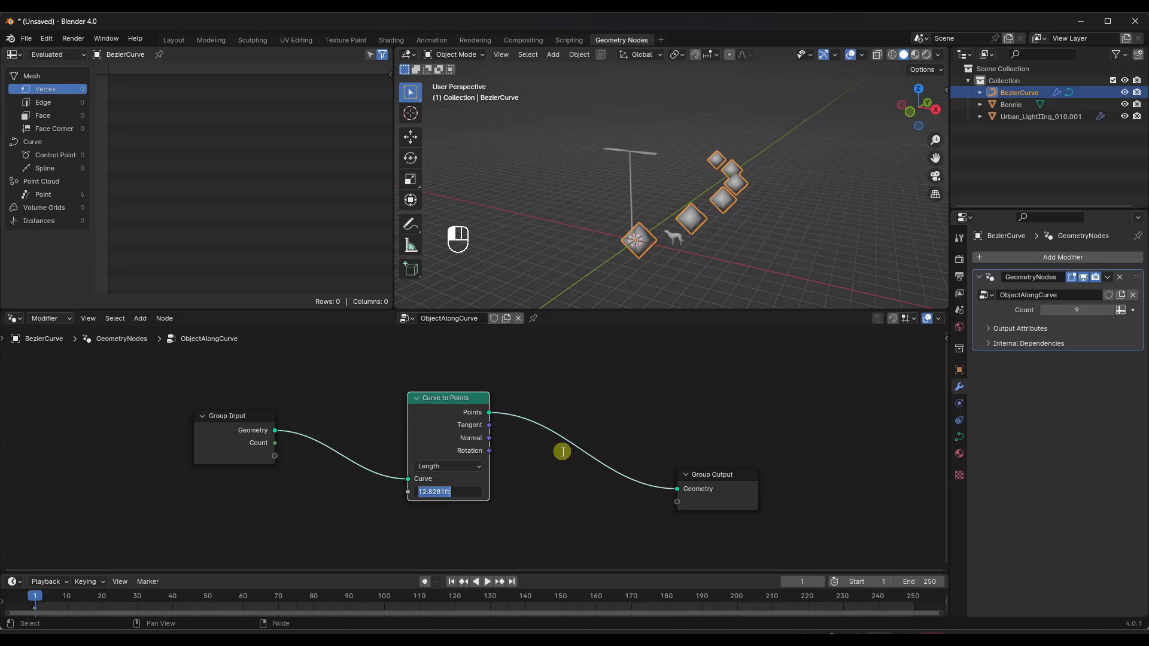
{"action": "type", "text": "20"}
{"action": "key", "text": "Return"}
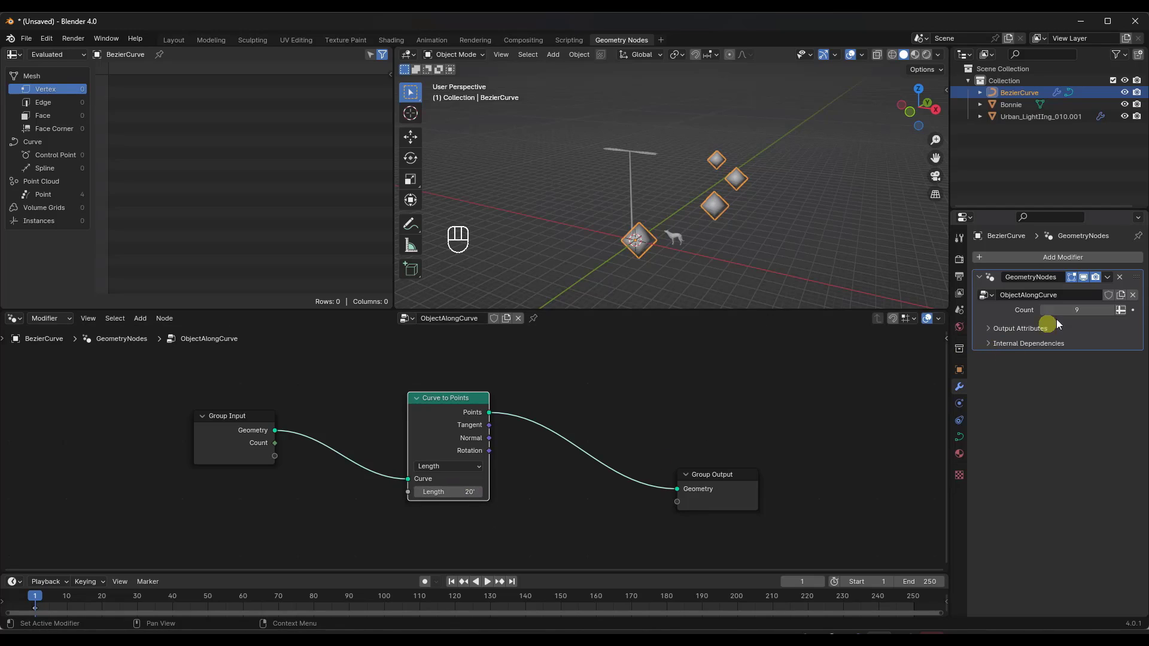
Link the Group Input's Count socket to the Curve to Points Length and rename that group input as Length
{"action": "left_click", "coordinate": [265, 445]}
{"action": "left_click_drag", "start_coordinate": [274, 445], "coordinate": [409, 492]}
{"action": "mouse_move", "coordinate": [260, 447]}
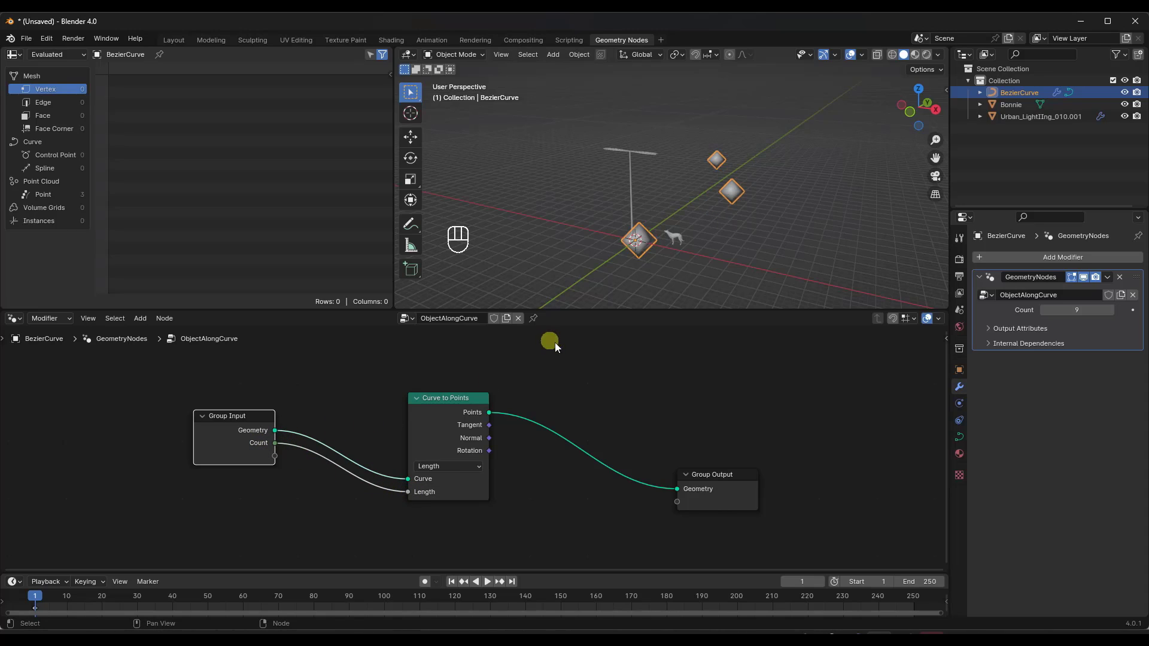
{"action": "key", "text": "n"}
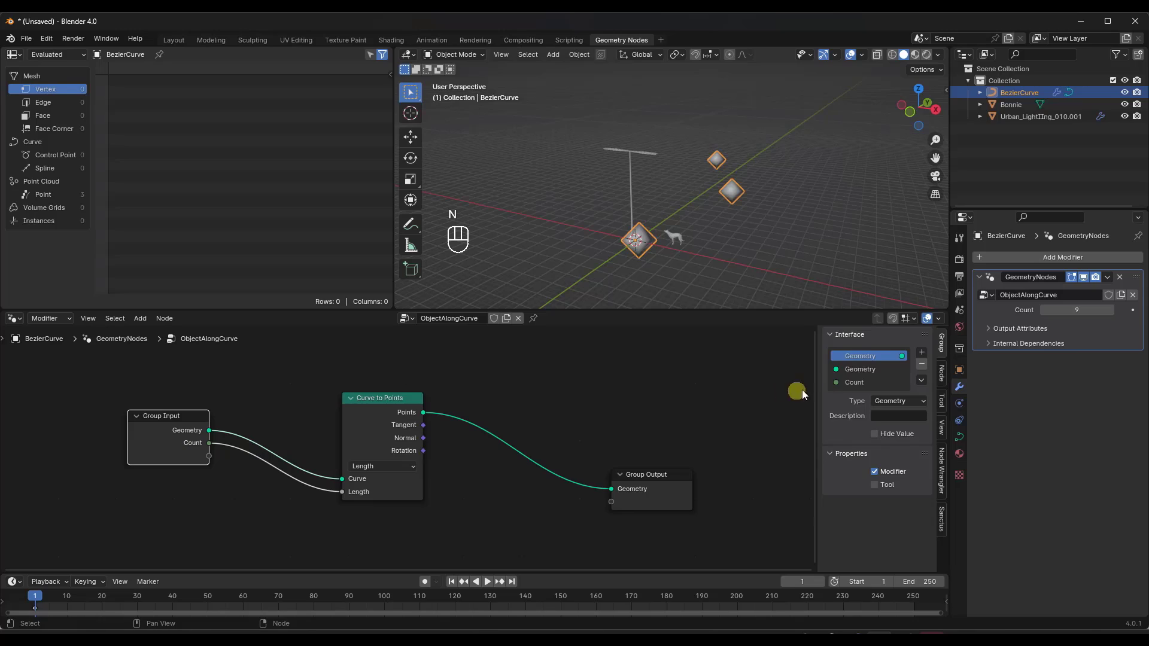
{"action": "left_click", "coordinate": [857, 382]}
{"action": "double_click", "coordinate": [857, 384]}
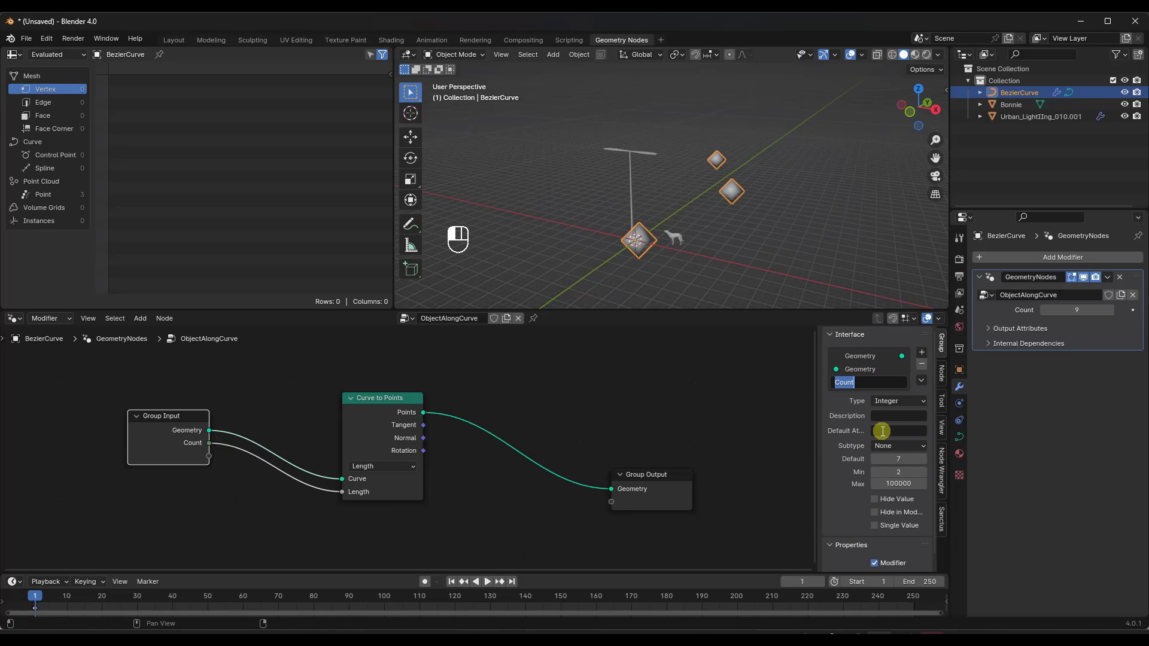
{"action": "type", "text": "Length"}
{"action": "key", "text": "Return"}
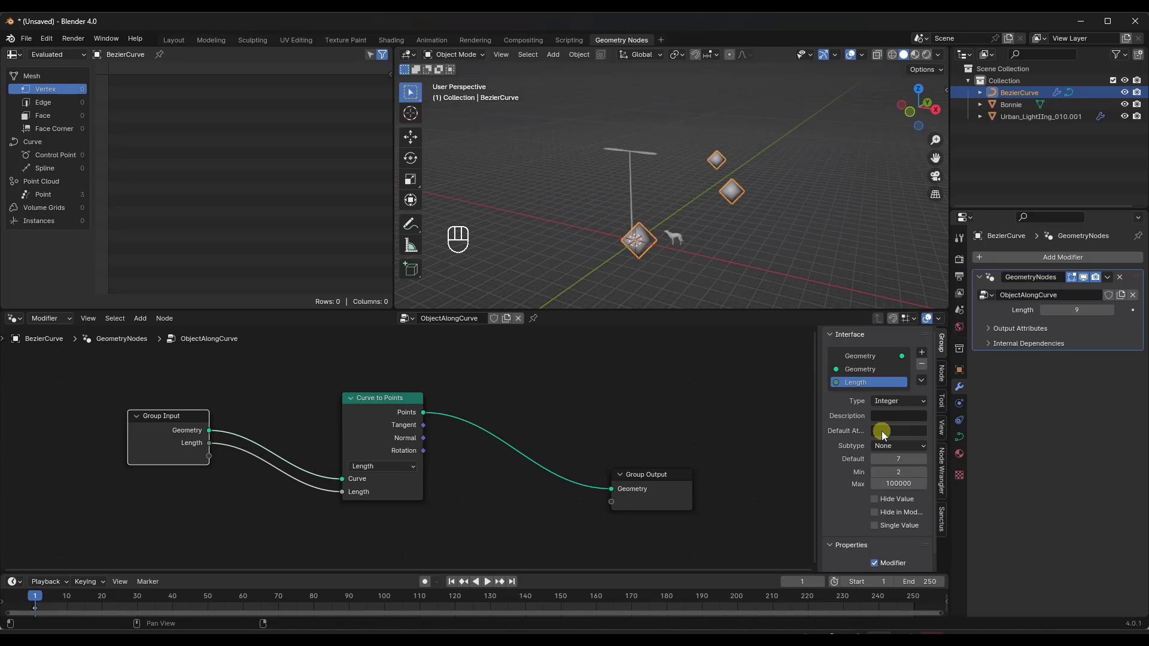
Change the Length group input's type to Float and set its value in the modifier to 20
{"action": "left_click_drag", "start_coordinate": [1071, 310], "coordinate": [1082, 310]}
{"action": "left_click", "coordinate": [898, 402]}
{"action": "left_click", "coordinate": [898, 401]}
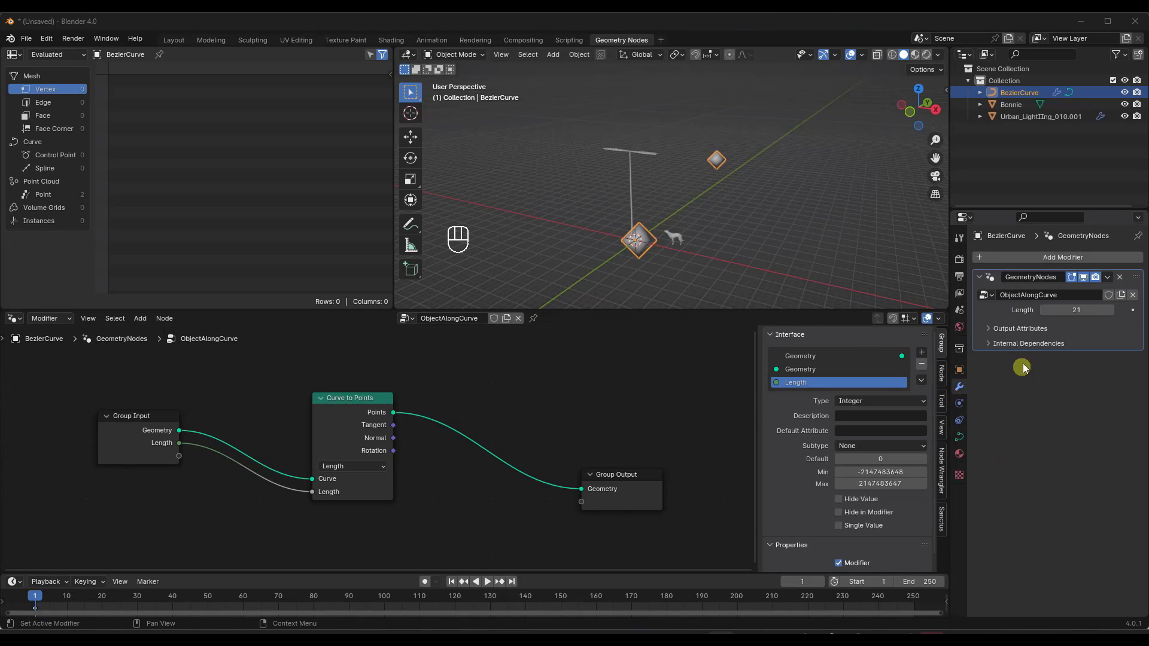
{"action": "left_click", "coordinate": [869, 401]}
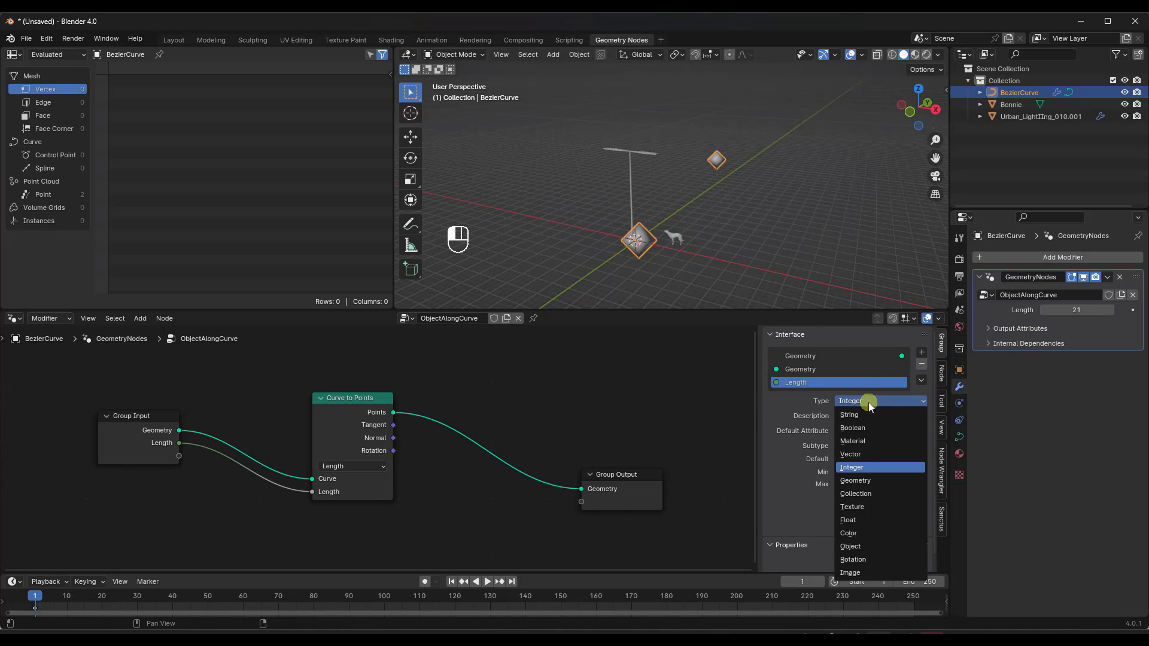
{"action": "left_click", "coordinate": [861, 518]}
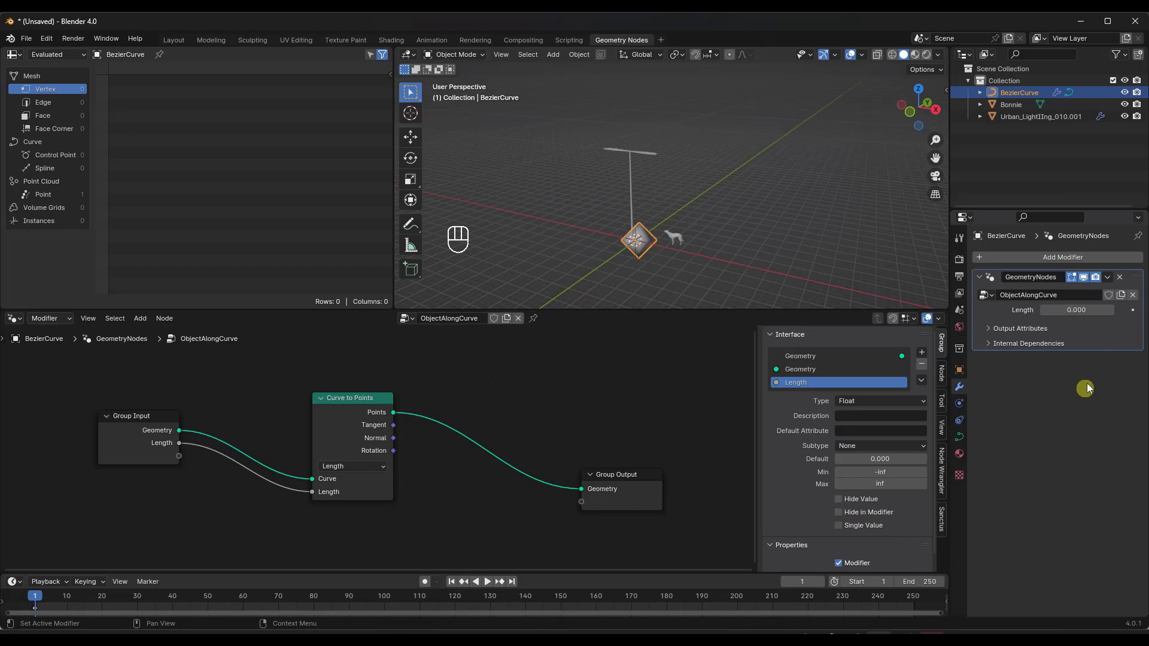
{"action": "left_click", "coordinate": [1077, 310]}
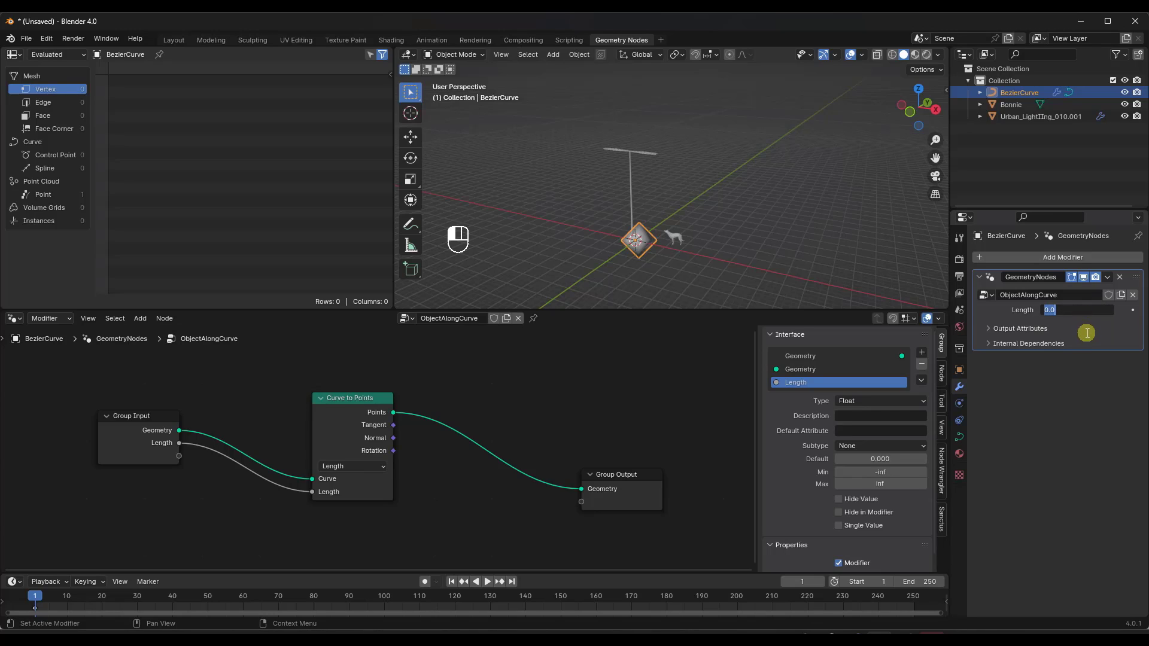
{"action": "key", "text": "Return"}
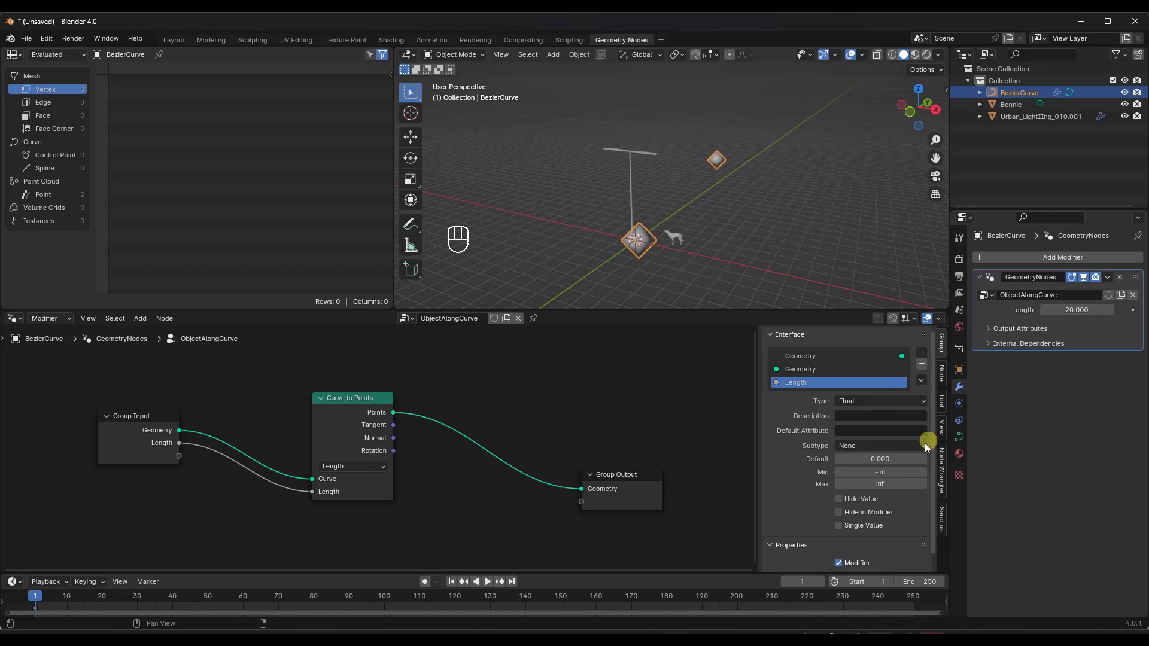
Set the Length group input's subtype to Distance and its value in the modifier to 20 ft
{"action": "left_click", "coordinate": [880, 446]}
{"action": "left_click", "coordinate": [856, 538]}
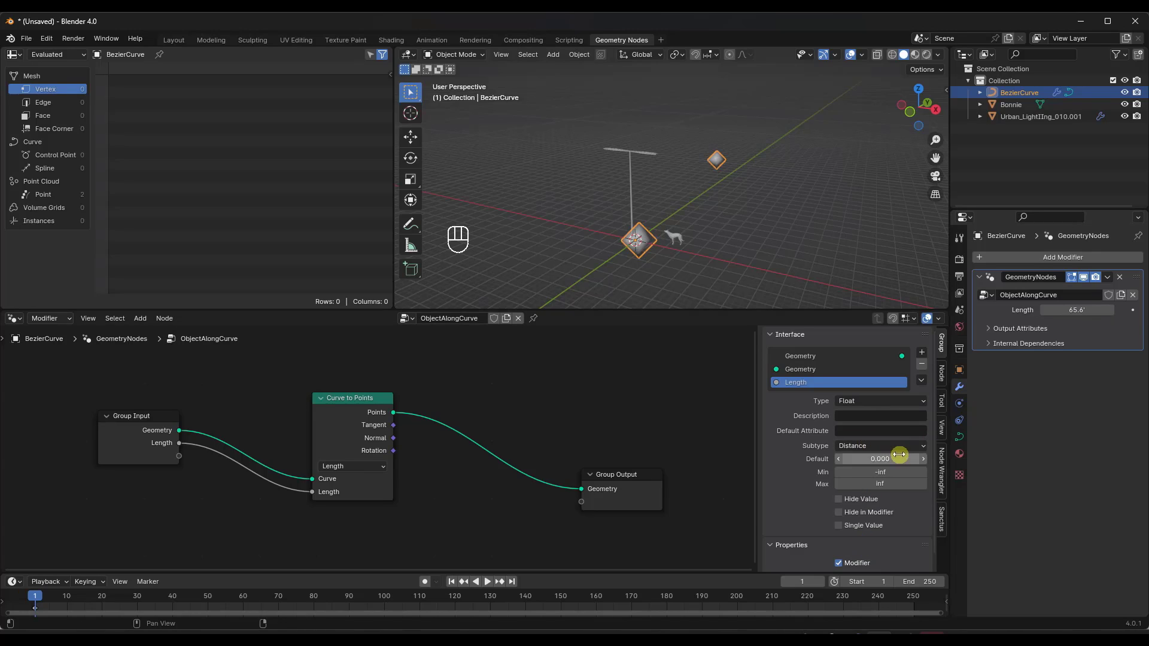
{"action": "left_click", "coordinate": [1080, 313]}
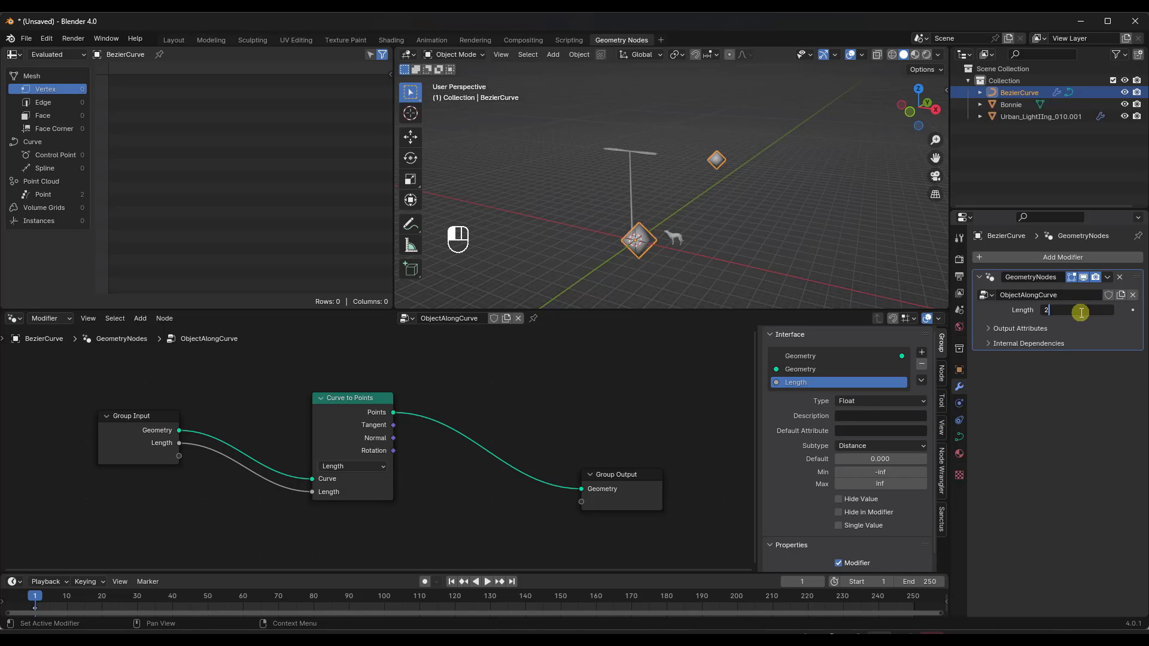
{"action": "type", "text": "20"}
{"action": "key", "text": "Return"}
{"action": "middle_click_drag", "start_coordinate": [719, 179], "coordinate": [748, 169]}
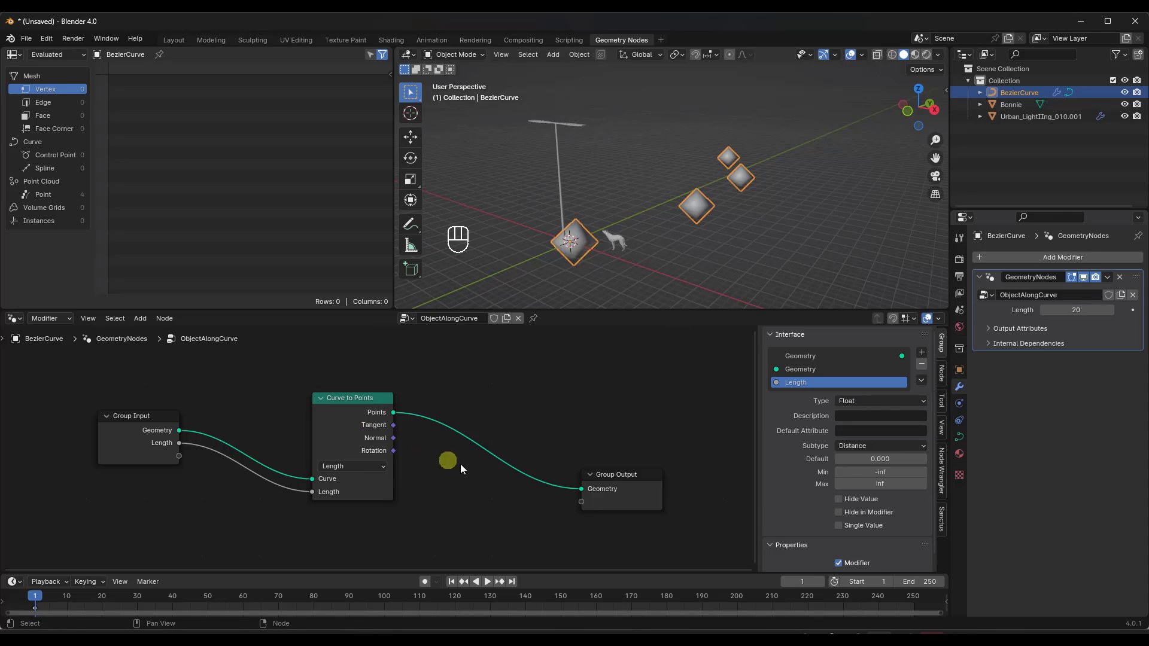
Move the Group Output node away and insert an Instance on Points node between Curve to Points and Group Output
{"action": "left_click_drag", "start_coordinate": [626, 494], "coordinate": [668, 529]}
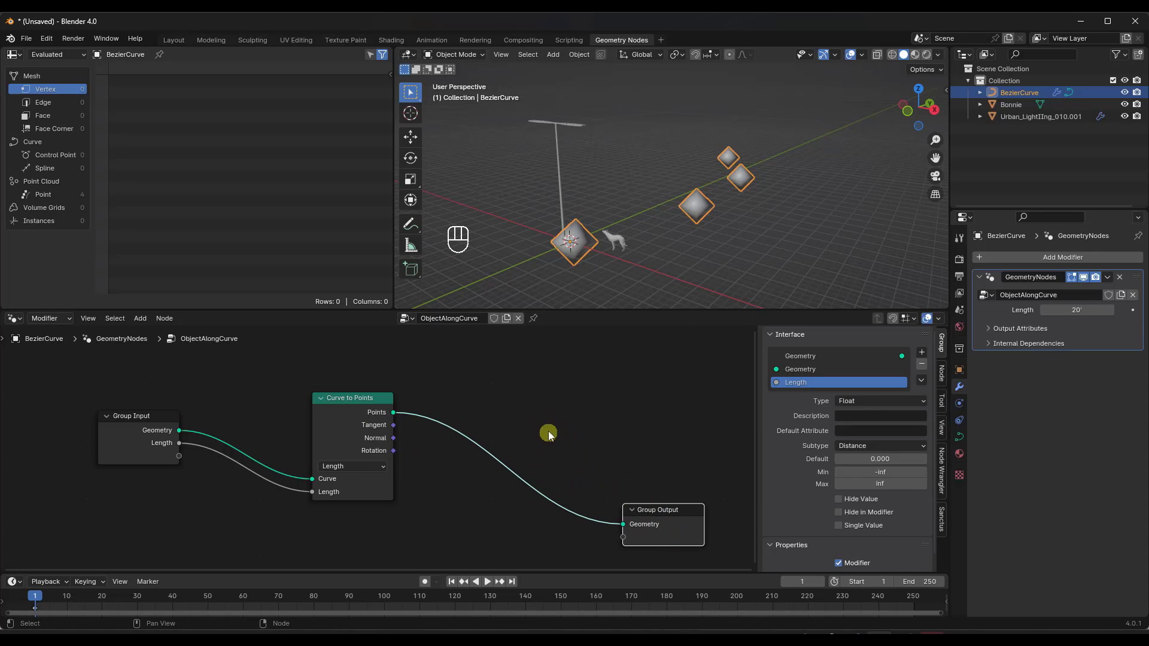
{"action": "scroll", "coordinate": [500, 432], "scroll_direction": "down", "scroll_amount": 1}
{"action": "key", "text": "shift+a"}
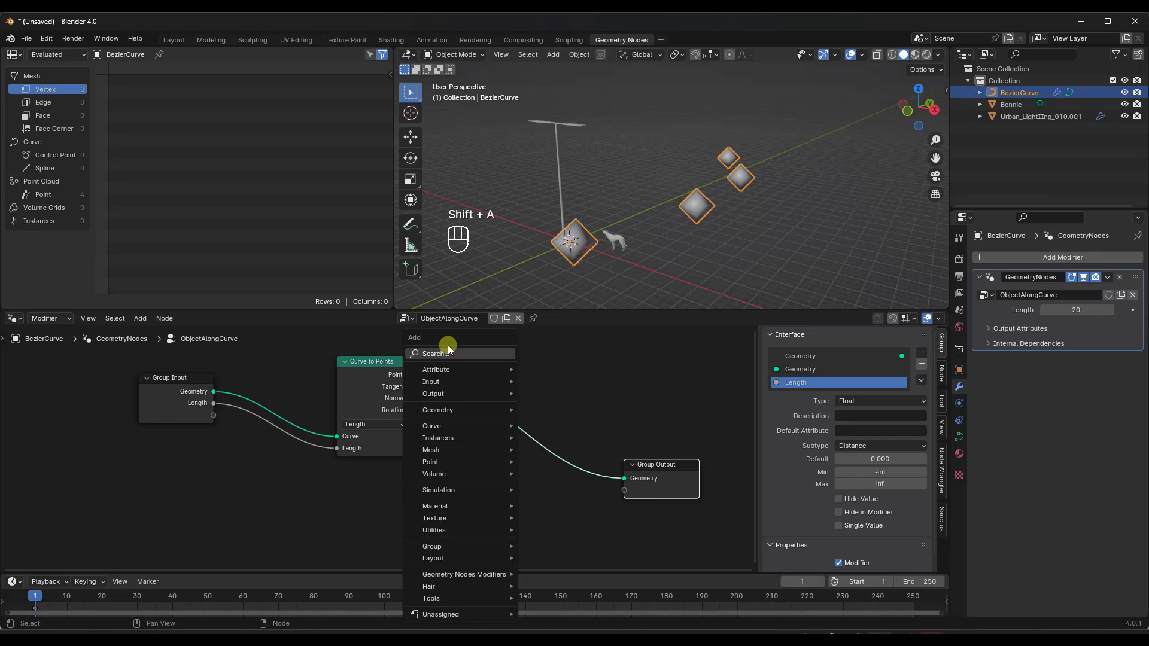
{"action": "mouse_move", "coordinate": [478, 374]}
{"action": "mouse_move", "coordinate": [475, 398]}
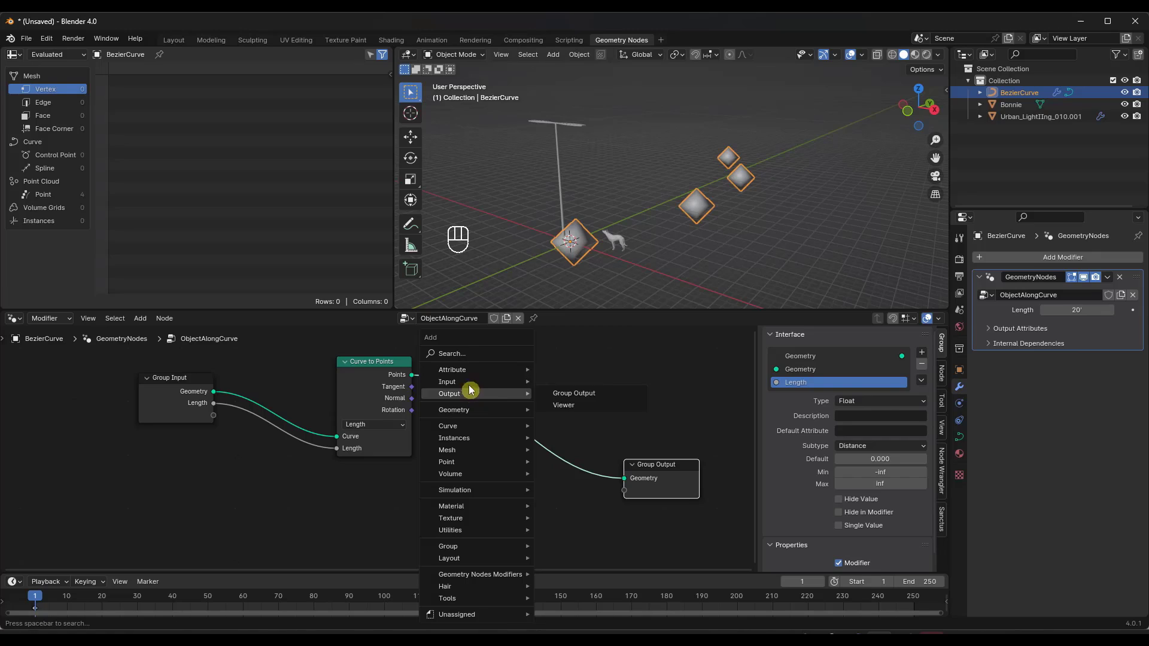
{"action": "mouse_move", "coordinate": [474, 438]}
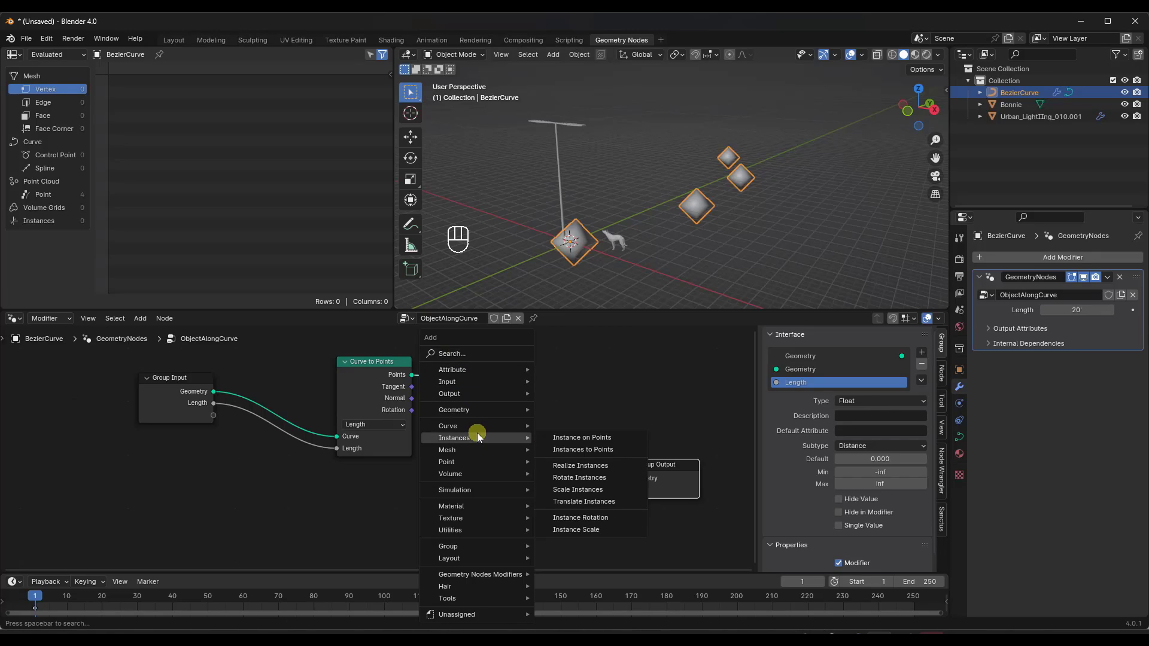
{"action": "left_click", "coordinate": [611, 441]}
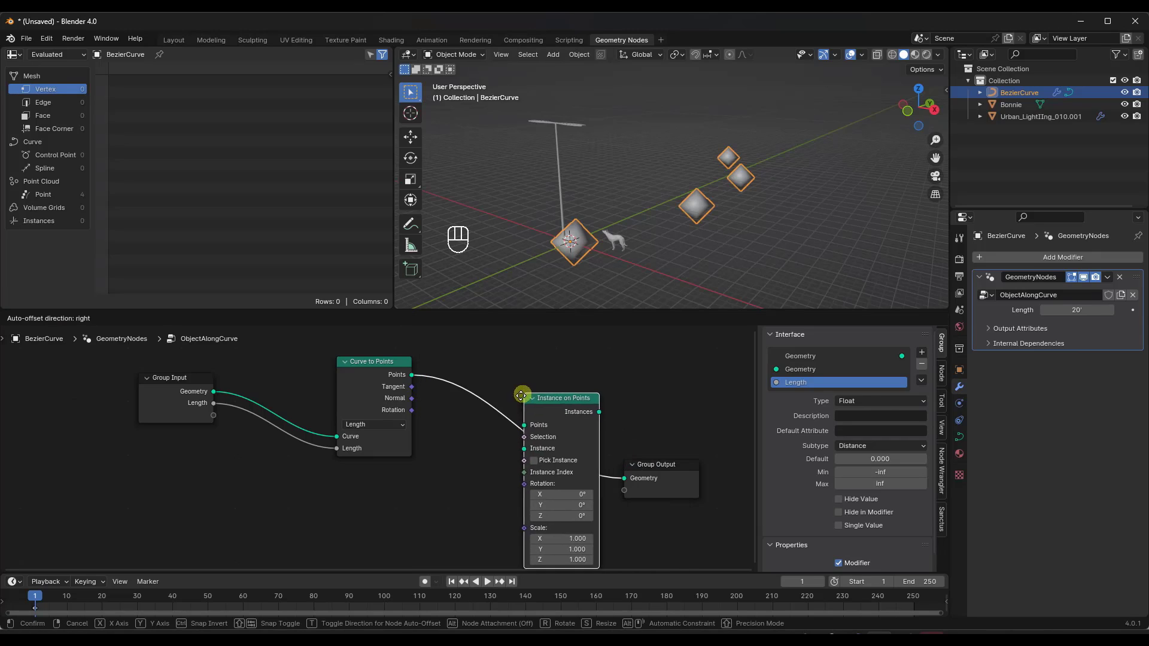
{"action": "left_click", "coordinate": [508, 412]}
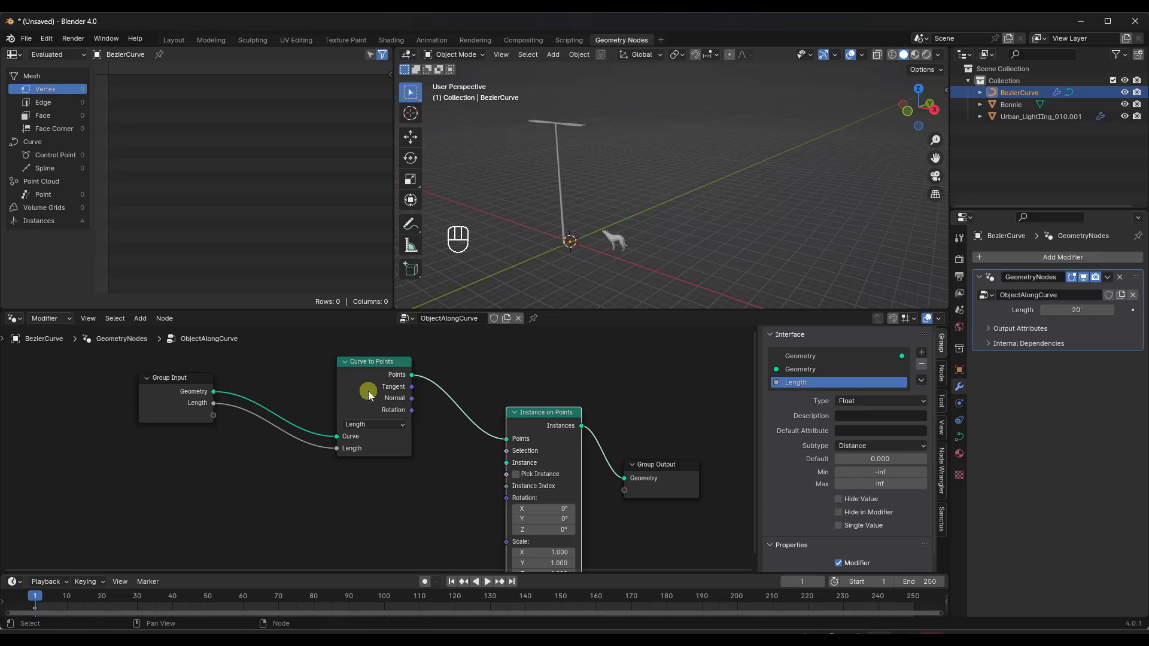
Move Instance on Points lower and add an Object Info node with its Geometry linked to the Instance input
{"action": "left_click_drag", "start_coordinate": [546, 440], "coordinate": [523, 487]}
{"action": "middle_click_drag", "start_coordinate": [617, 223], "coordinate": [644, 223]}
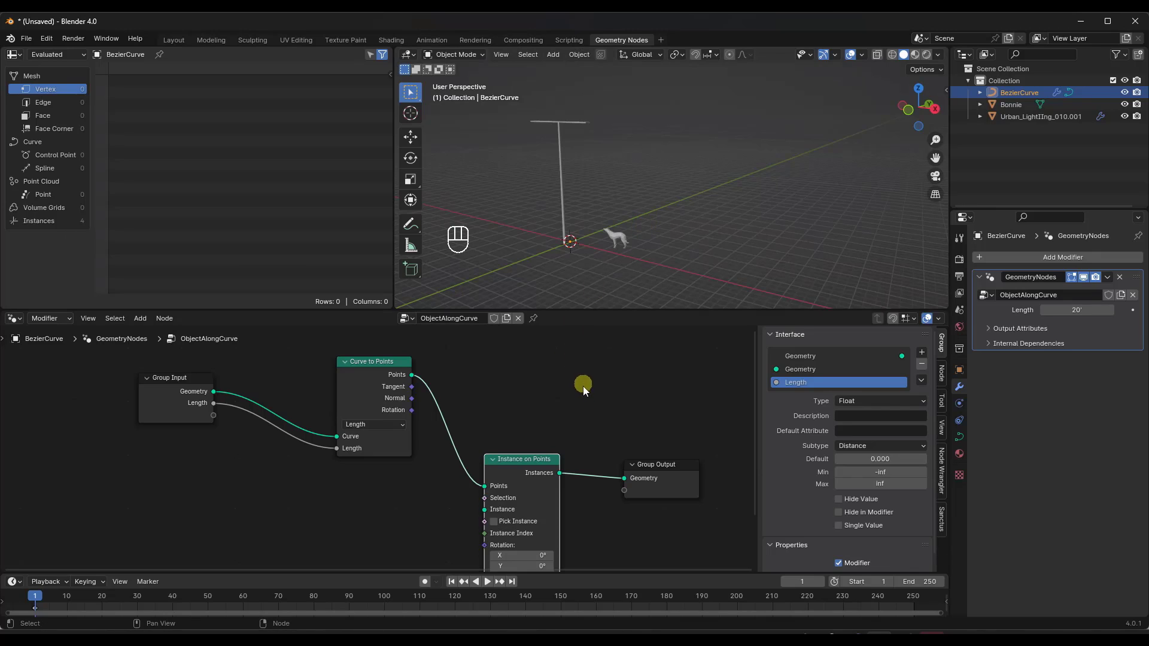
{"action": "scroll", "coordinate": [582, 388], "scroll_direction": "down", "scroll_amount": 2}
{"action": "scroll", "coordinate": [580, 398], "scroll_direction": "up", "scroll_amount": 2}
{"action": "scroll", "coordinate": [593, 380], "scroll_direction": "down", "scroll_amount": 1}
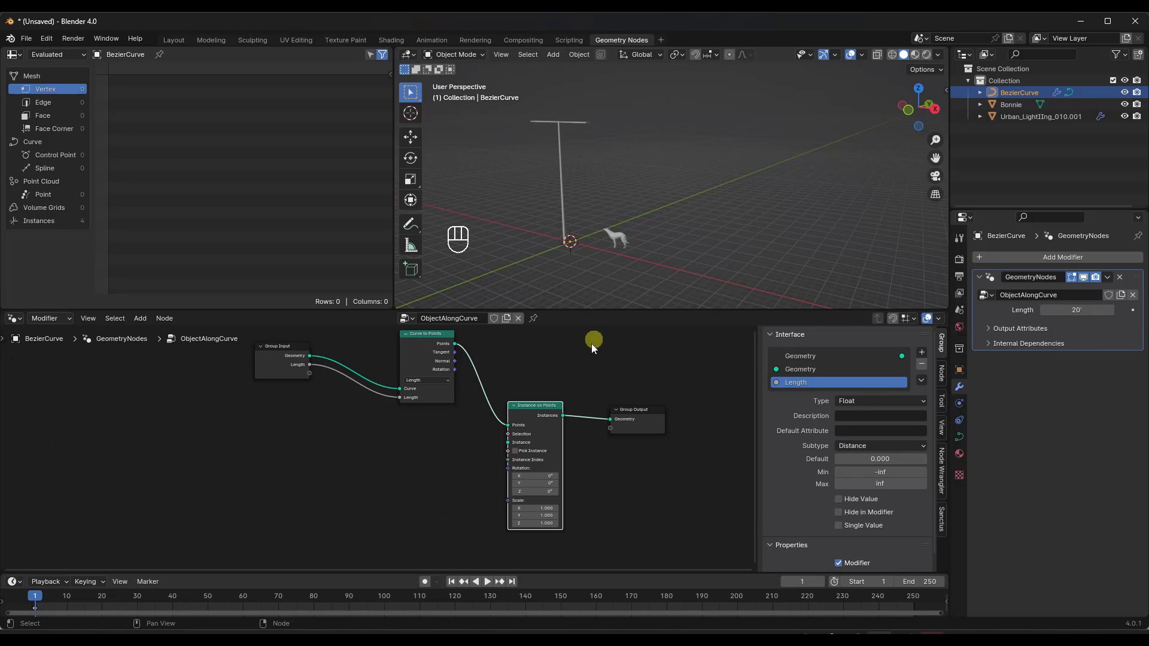
{"action": "scroll", "coordinate": [543, 490], "scroll_direction": "up", "scroll_amount": 1}
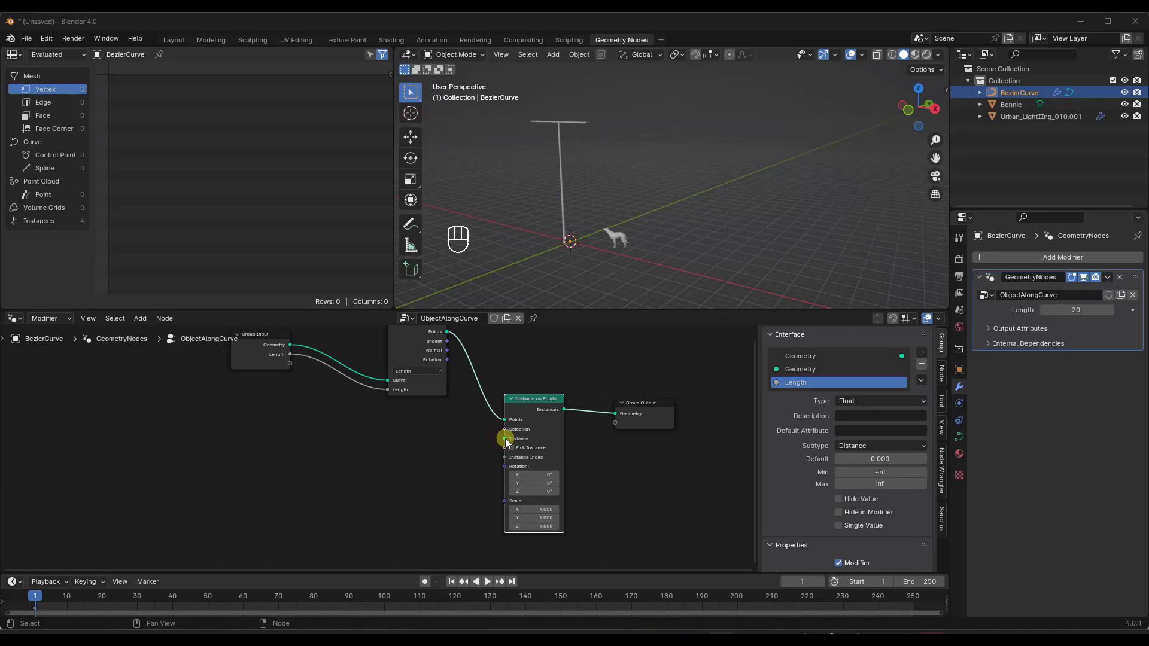
{"action": "mouse_move", "coordinate": [505, 441]}
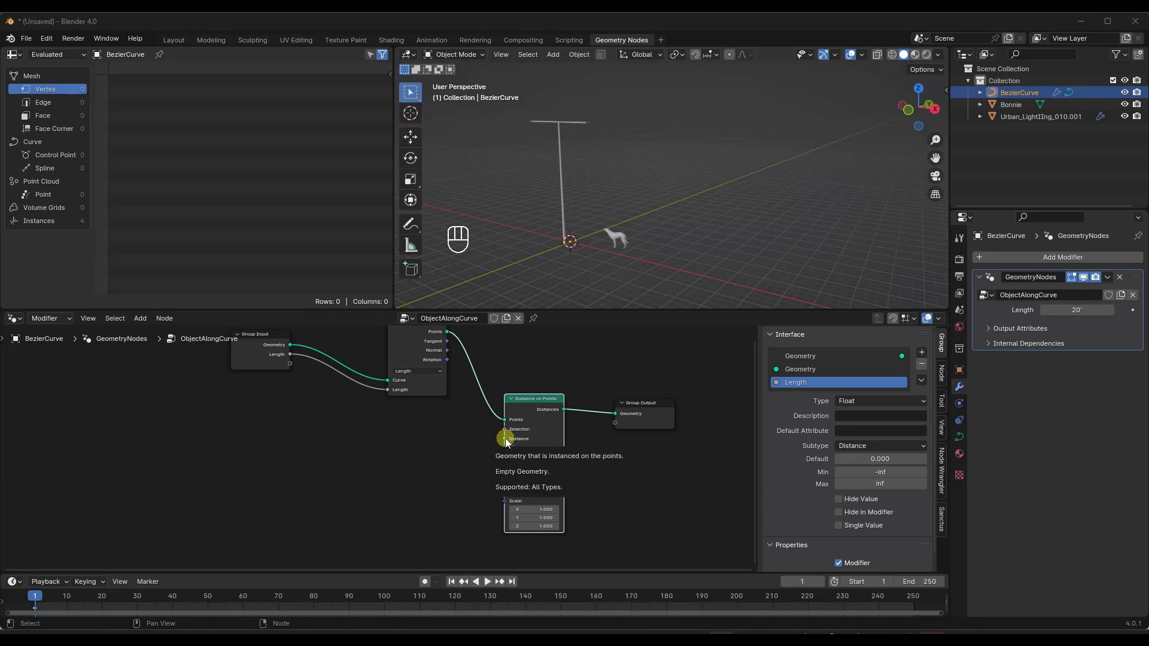
{"action": "left_click_drag", "start_coordinate": [505, 440], "coordinate": [422, 464]}
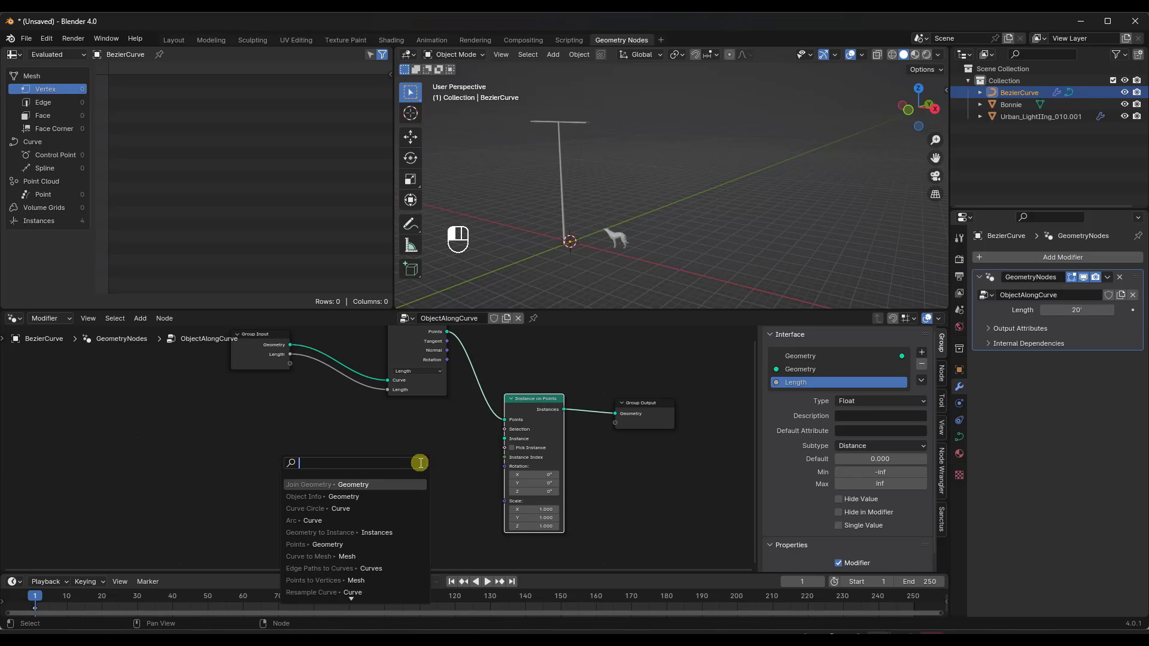
{"action": "left_click", "coordinate": [339, 495]}
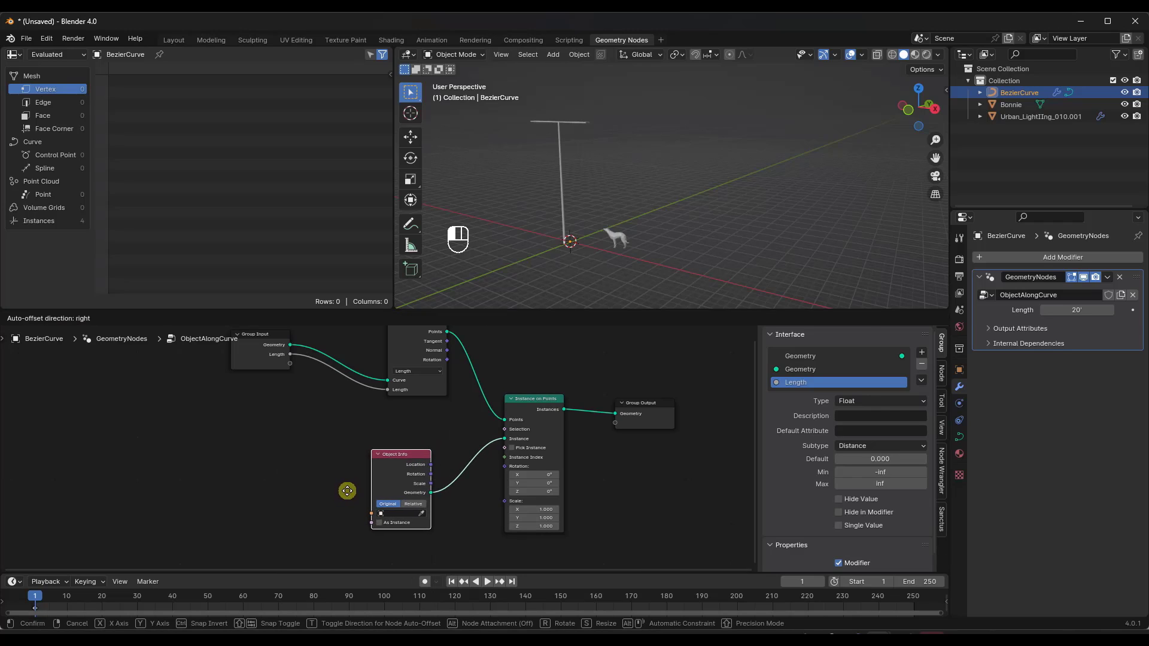
{"action": "left_click", "coordinate": [404, 488]}
Pick the street light as the Object Info node's object and set the modifier's Length to about 11.6 ft
{"action": "scroll", "coordinate": [404, 488], "scroll_direction": "up", "scroll_amount": 3}
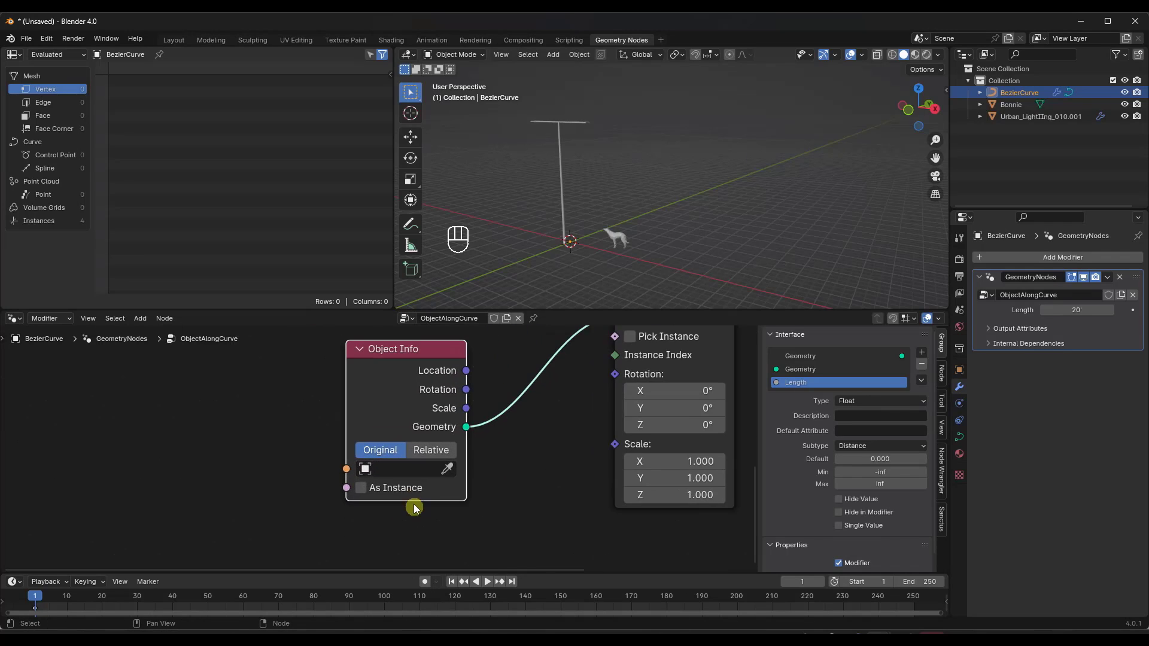
{"action": "scroll", "coordinate": [398, 443], "scroll_direction": "down", "scroll_amount": 1}
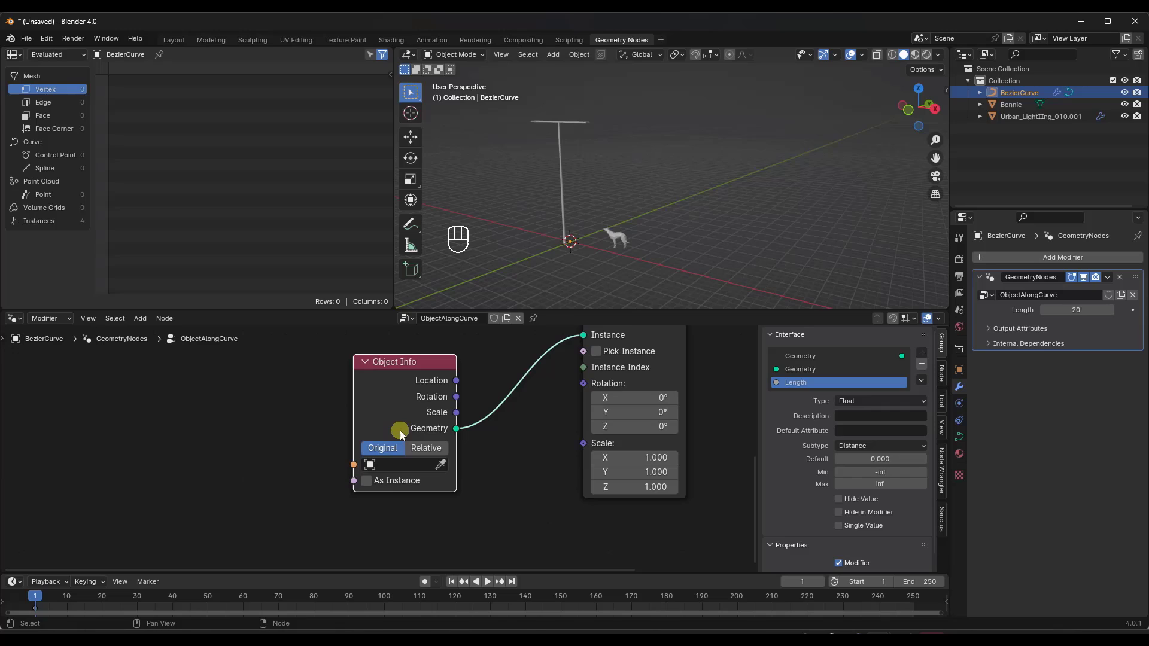
{"action": "left_click", "coordinate": [441, 465]}
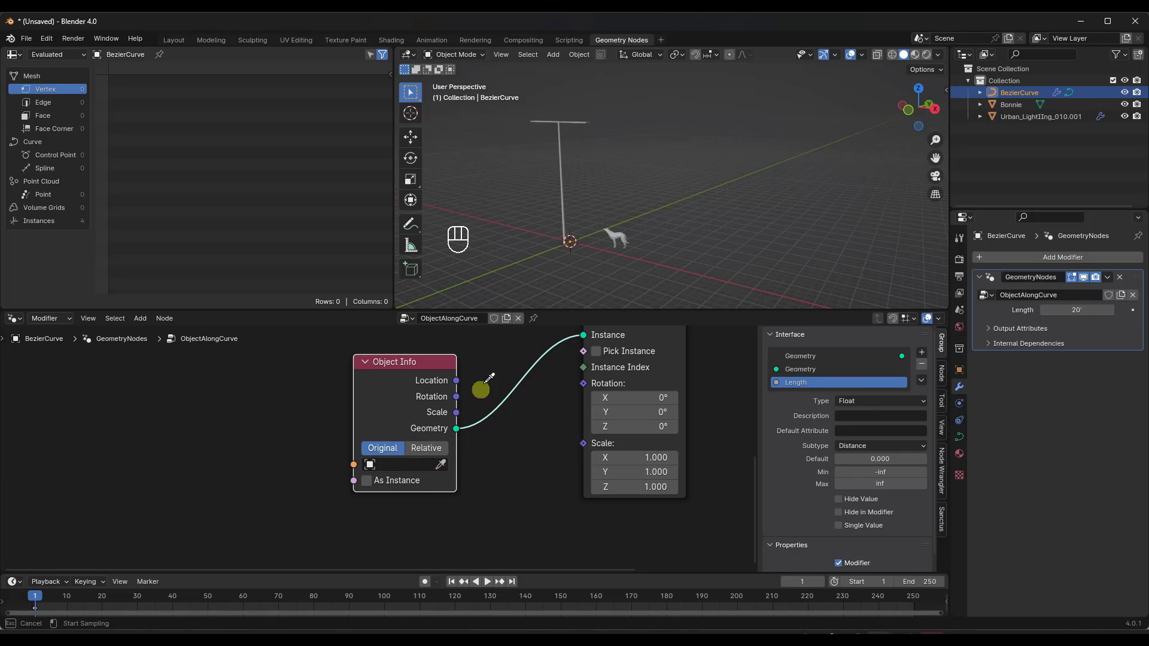
{"action": "left_click", "coordinate": [561, 198]}
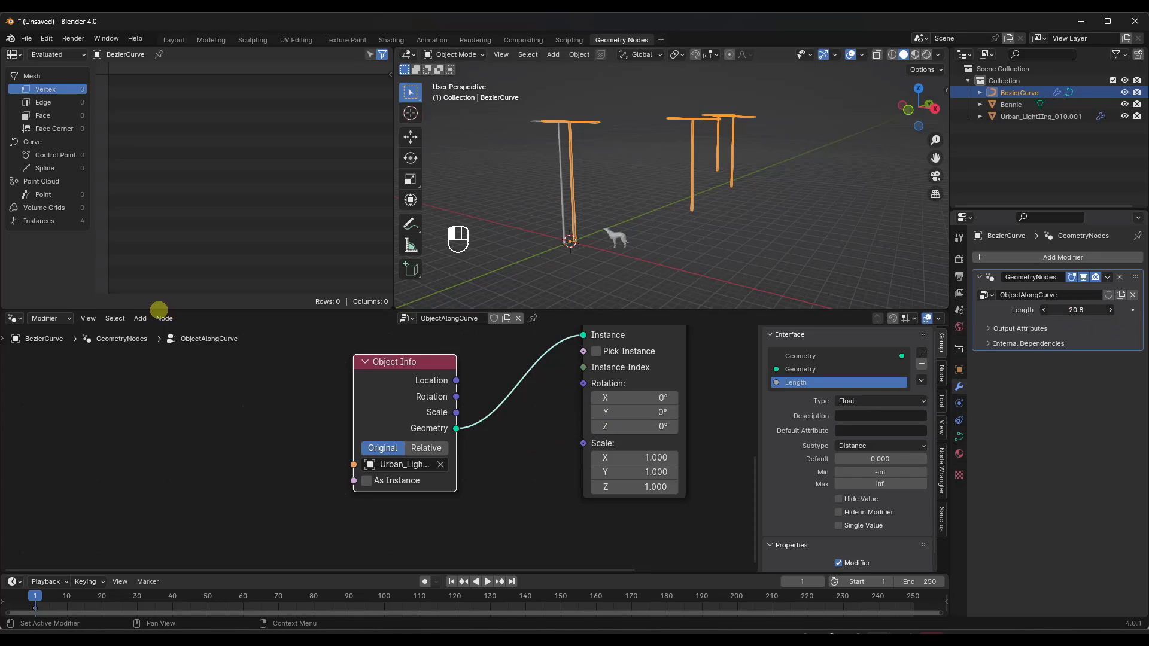
{"action": "mouse_move", "coordinate": [1024, 311]}
{"action": "left_mouse_down"}
{"action": "mouse_move", "coordinate": [121, 320]}
{"action": "mouse_move", "coordinate": [1014, 326]}
{"action": "left_mouse_up"}
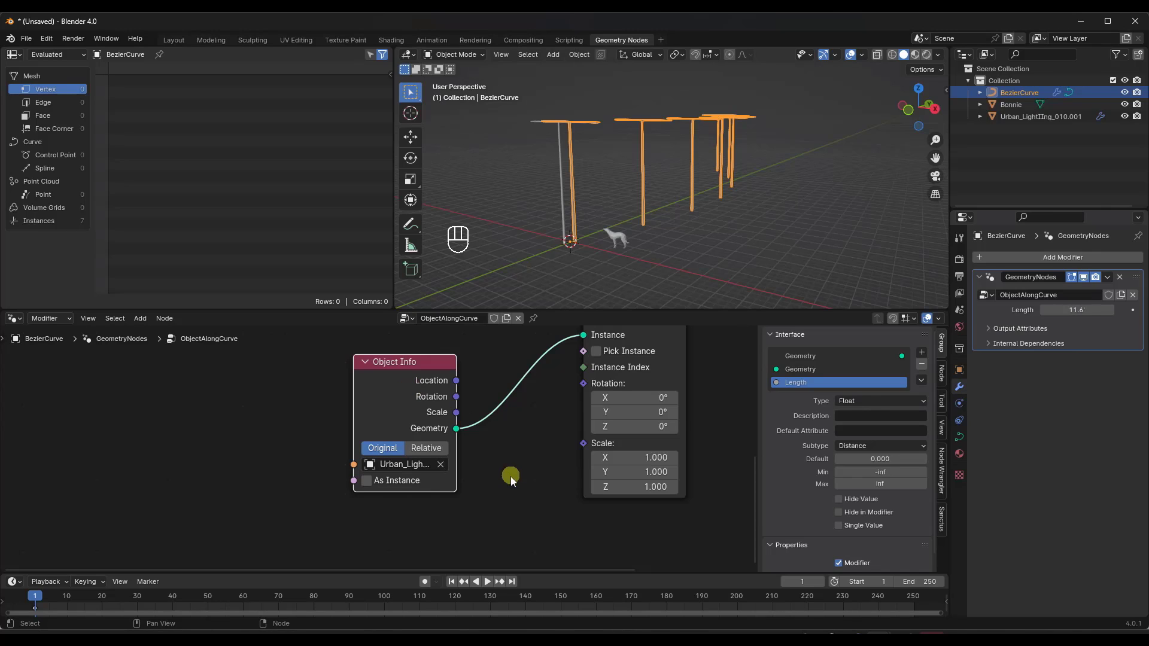
Expose the instanced object in the modifier by linking a new Group Input socket to the Object Info node's Object input
{"action": "scroll", "coordinate": [491, 436], "scroll_direction": "down", "scroll_amount": 5}
{"action": "scroll", "coordinate": [481, 448], "scroll_direction": "up", "scroll_amount": 2}
{"action": "left_click_drag", "start_coordinate": [423, 442], "coordinate": [441, 436]}
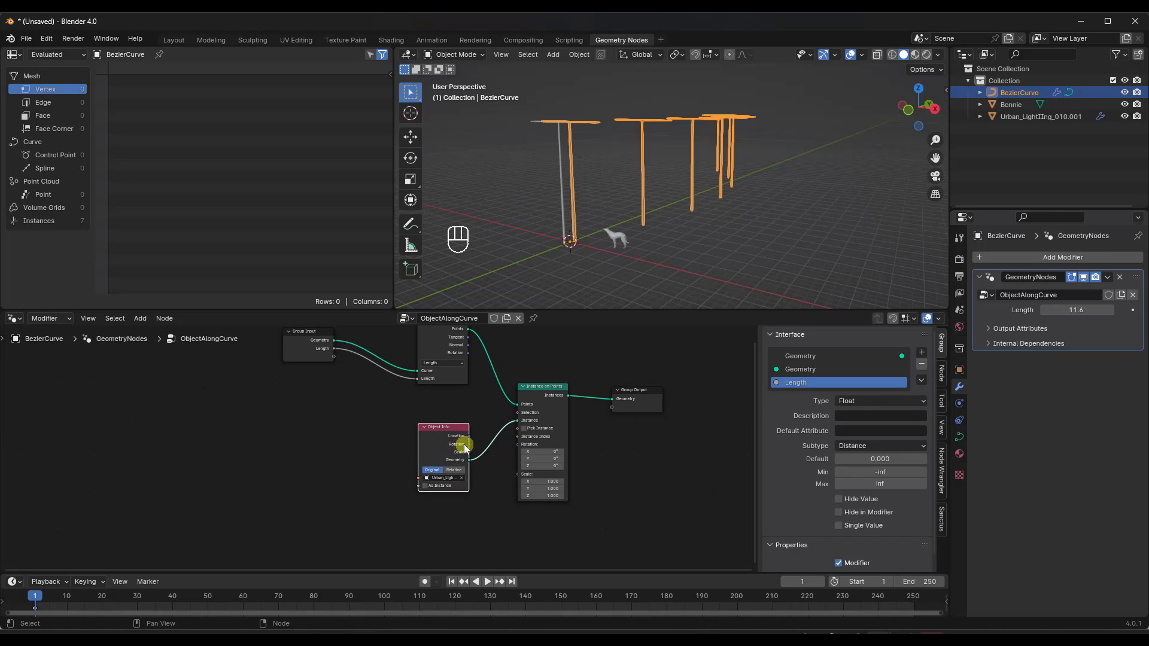
{"action": "middle_click_drag", "start_coordinate": [599, 252], "coordinate": [755, 107]}
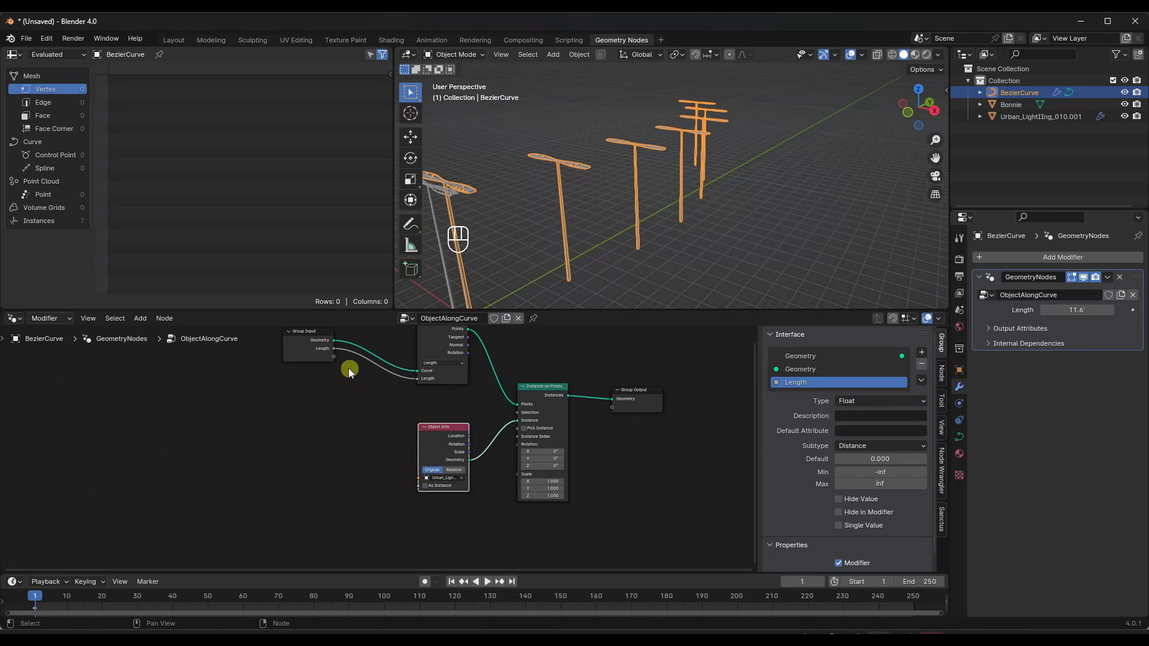
{"action": "left_click_drag", "start_coordinate": [333, 357], "coordinate": [336, 356]}
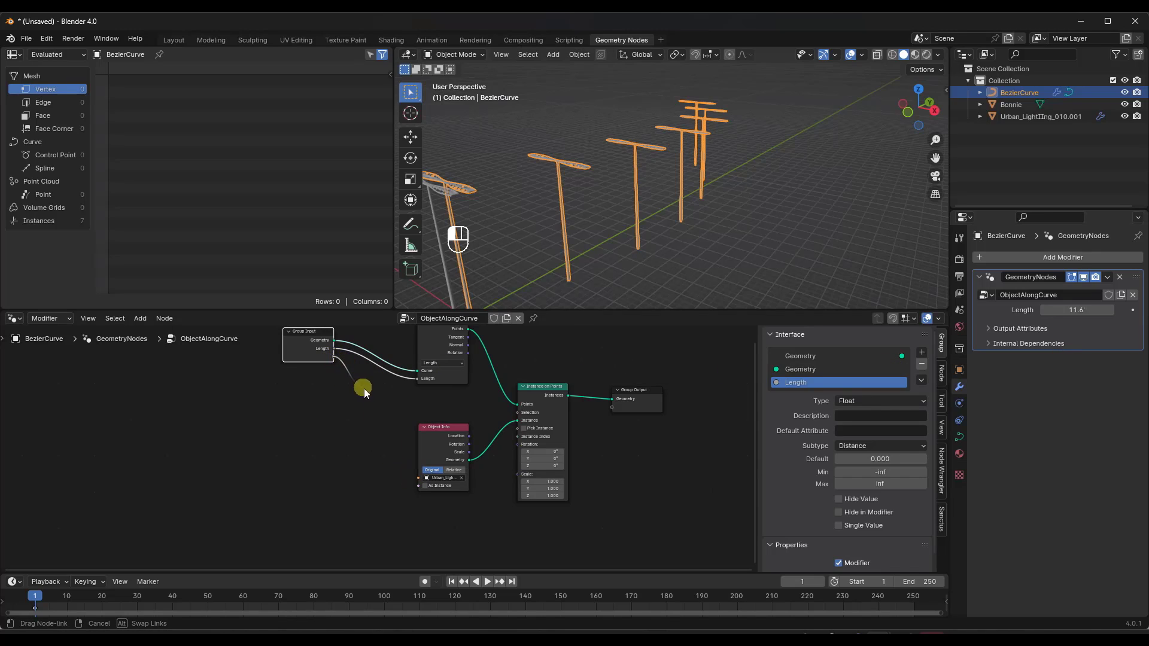
{"action": "left_click_drag", "start_coordinate": [398, 451], "coordinate": [418, 478]}
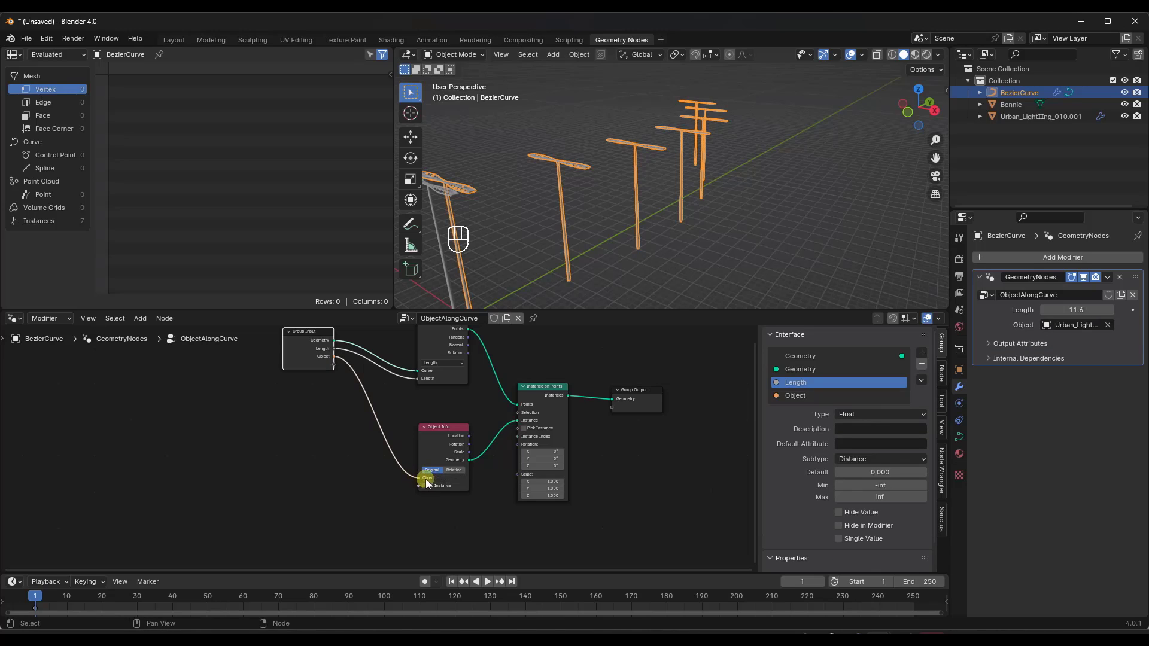
Replace the street light with the dog object Bonnie as the modifier's Object
{"action": "left_click", "coordinate": [1107, 326]}
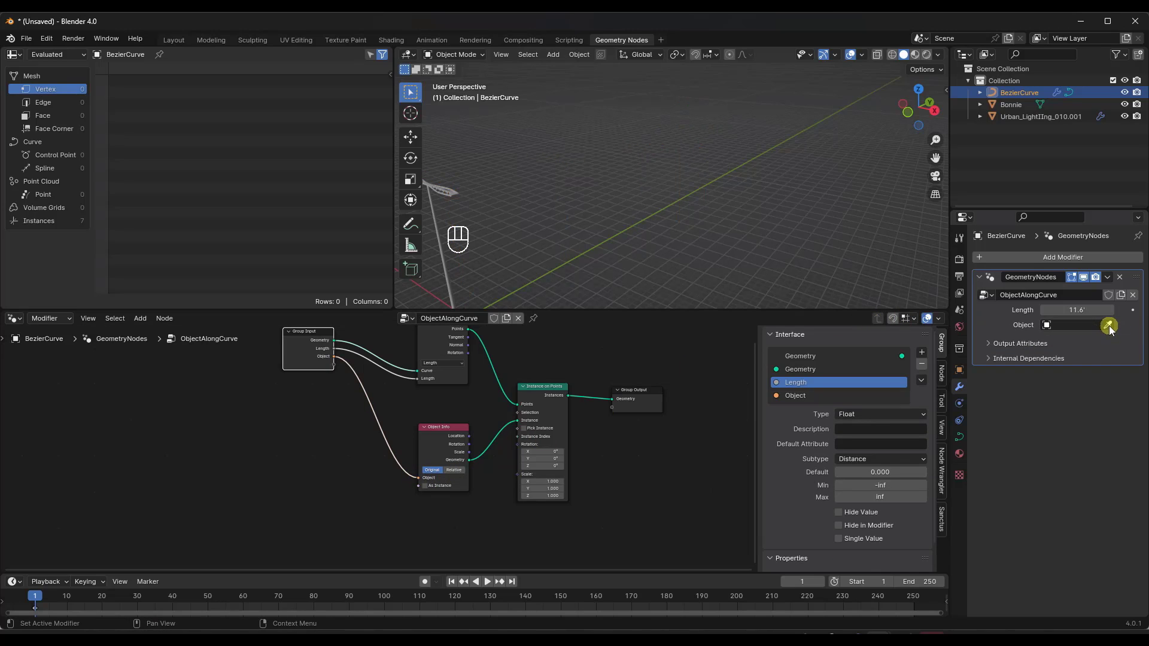
{"action": "middle_click_drag", "start_coordinate": [837, 294], "coordinate": [667, 194]}
{"action": "left_click", "coordinate": [1109, 326]}
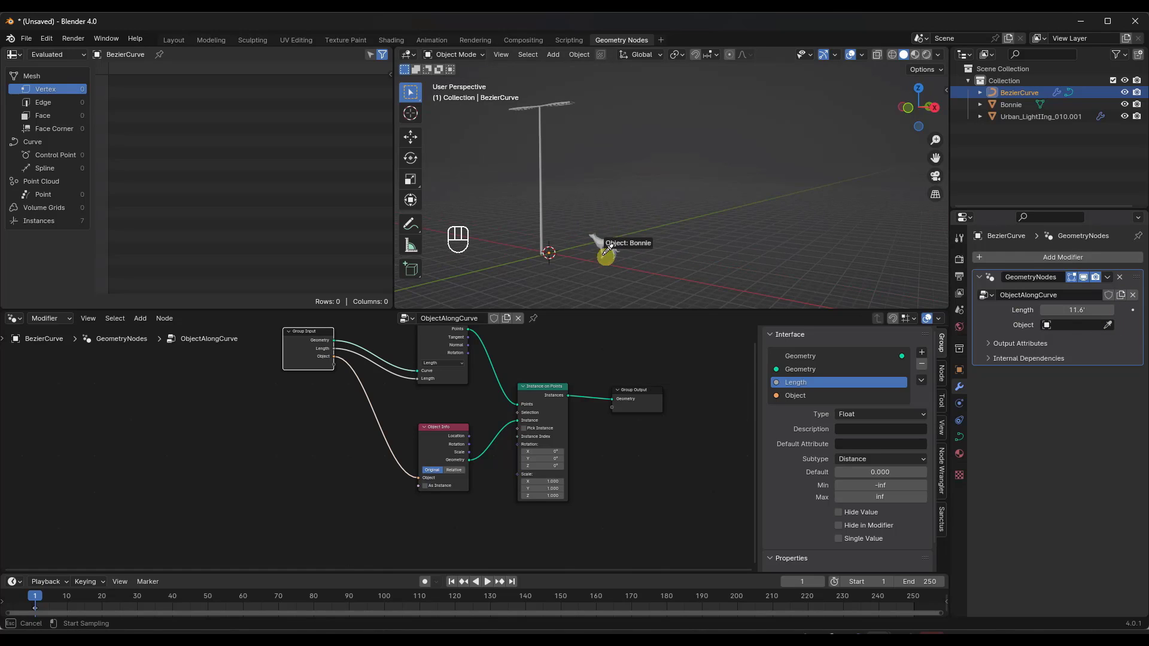
{"action": "left_click", "coordinate": [607, 242]}
{"action": "middle_click_drag", "start_coordinate": [645, 244], "coordinate": [680, 258]}
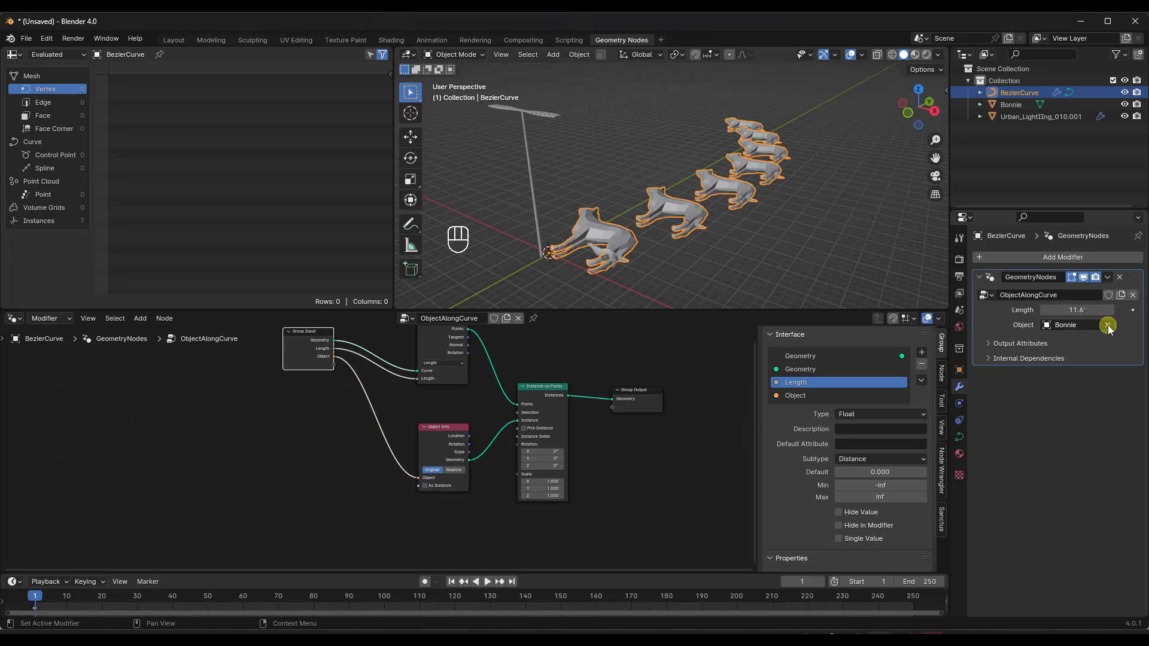
Apply rotation and scale to the original Bonnie dog object and reselect the curve
{"action": "left_click", "coordinate": [601, 253]}
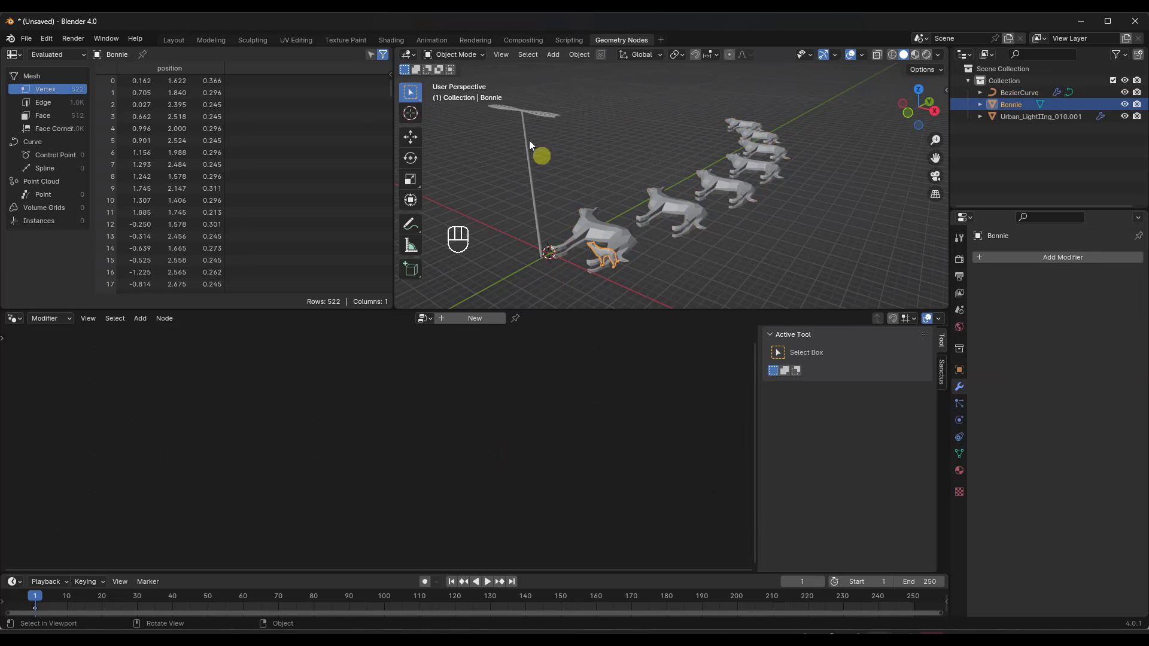
{"action": "left_click", "coordinate": [579, 55]}
{"action": "mouse_move", "coordinate": [615, 116]}
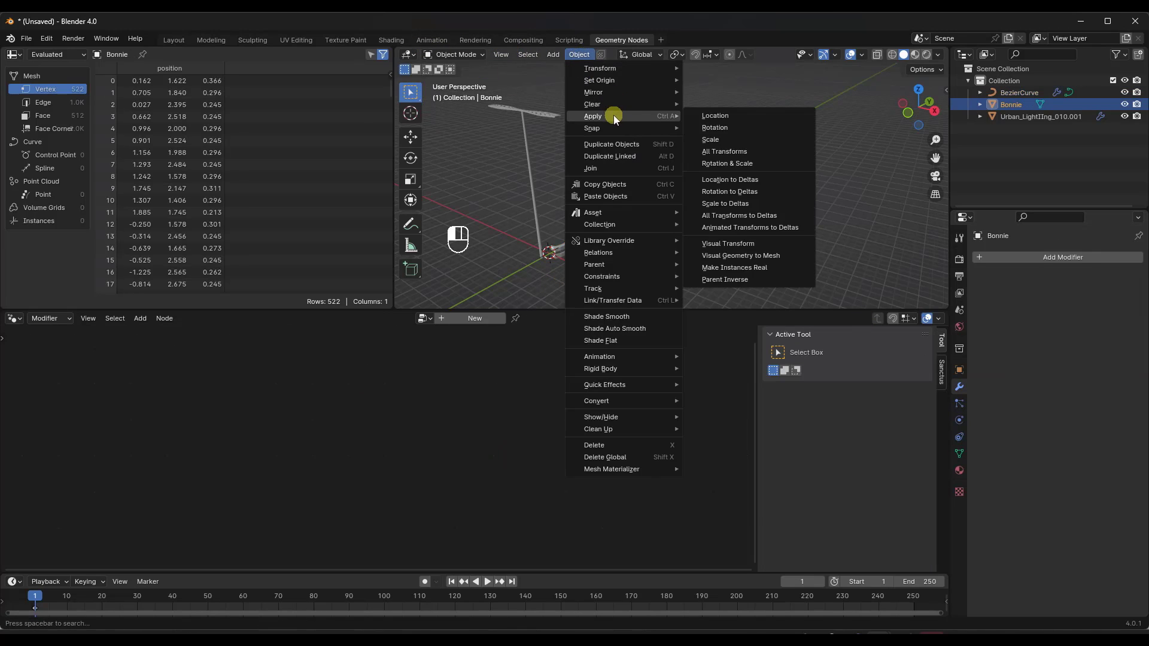
{"action": "left_click", "coordinate": [743, 166]}
{"action": "middle_click_drag", "start_coordinate": [610, 259], "coordinate": [612, 205]}
{"action": "left_click", "coordinate": [663, 198]}
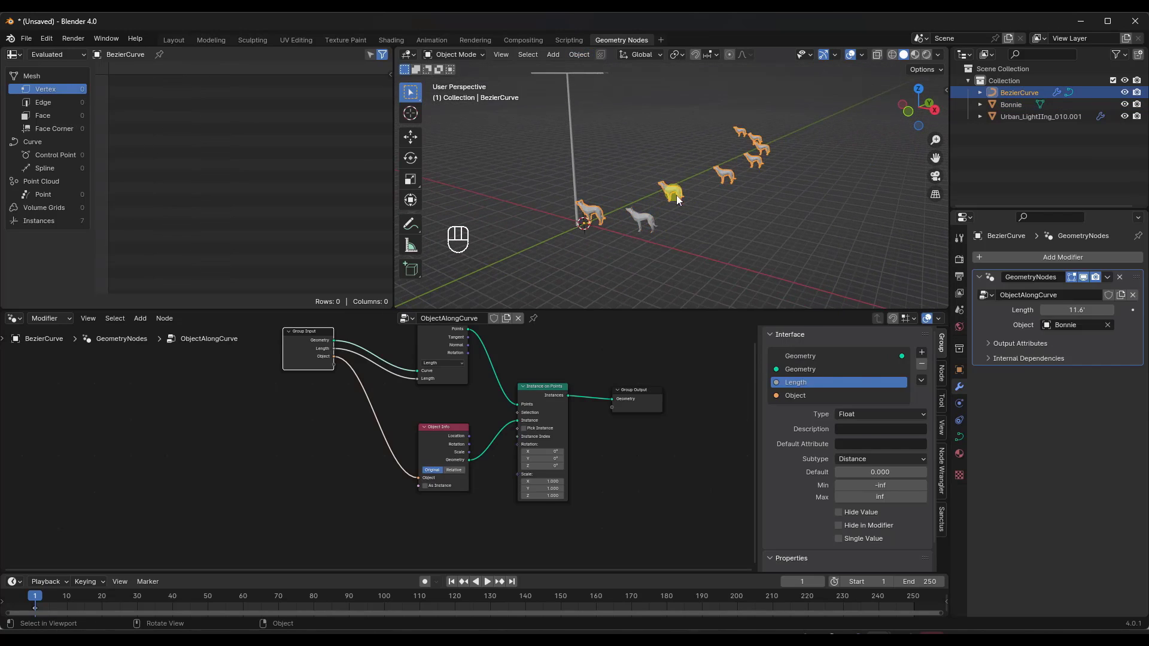
Set the modifier's Object to the street light and its Length to about 12.5 ft
{"action": "left_click", "coordinate": [1107, 326]}
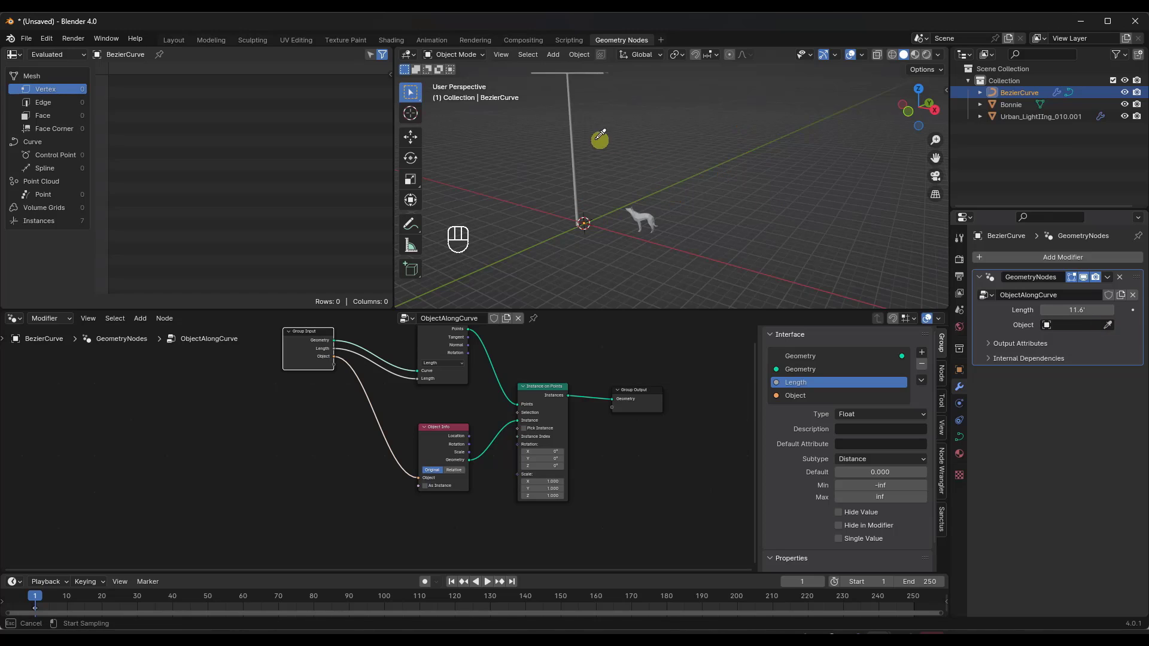
{"action": "left_click", "coordinate": [574, 134]}
{"action": "middle_click_drag", "start_coordinate": [719, 157], "coordinate": [686, 180]}
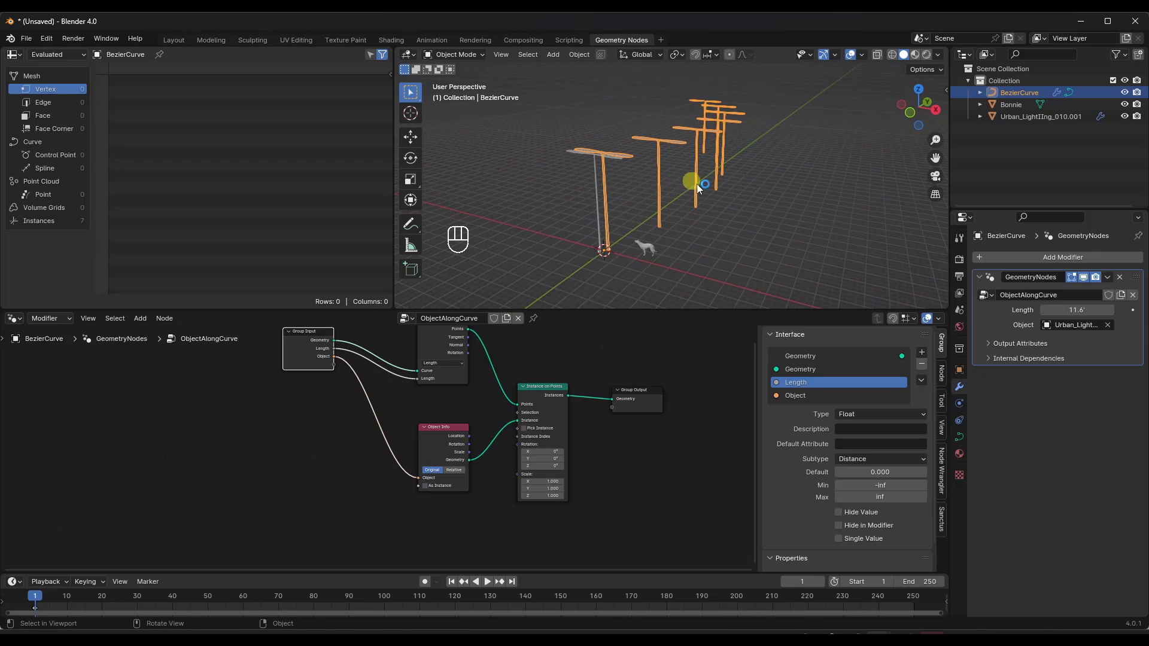
{"action": "mouse_move", "coordinate": [170, 311]}
{"action": "left_mouse_down"}
{"action": "mouse_move", "coordinate": [224, 305]}
{"action": "mouse_move", "coordinate": [162, 306]}
{"action": "mouse_move", "coordinate": [218, 308]}
{"action": "mouse_move", "coordinate": [176, 310]}
{"action": "left_mouse_up"}
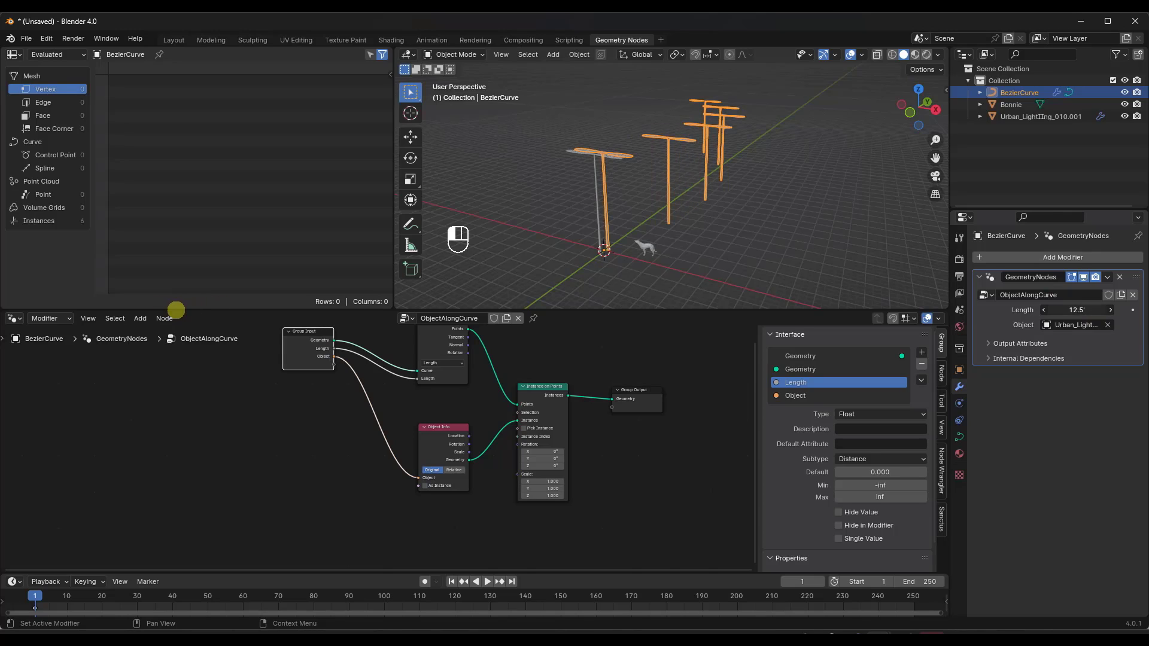
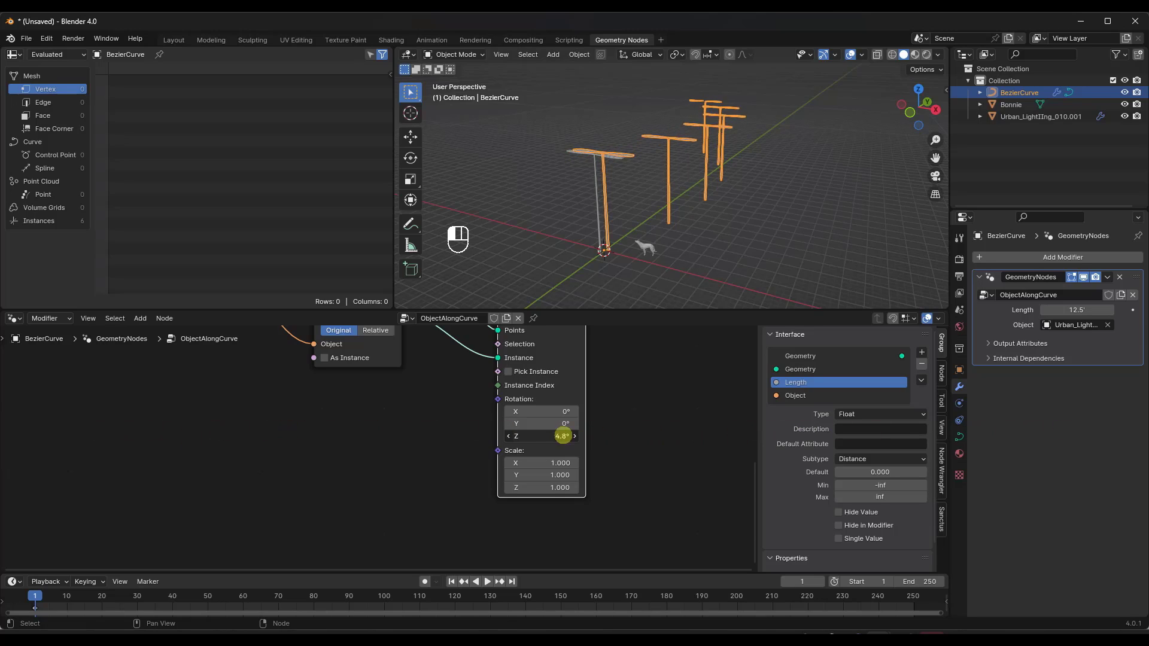
Set the Z rotation of the Instance on Points node to 0°
{"action": "left_click", "coordinate": [530, 436]}
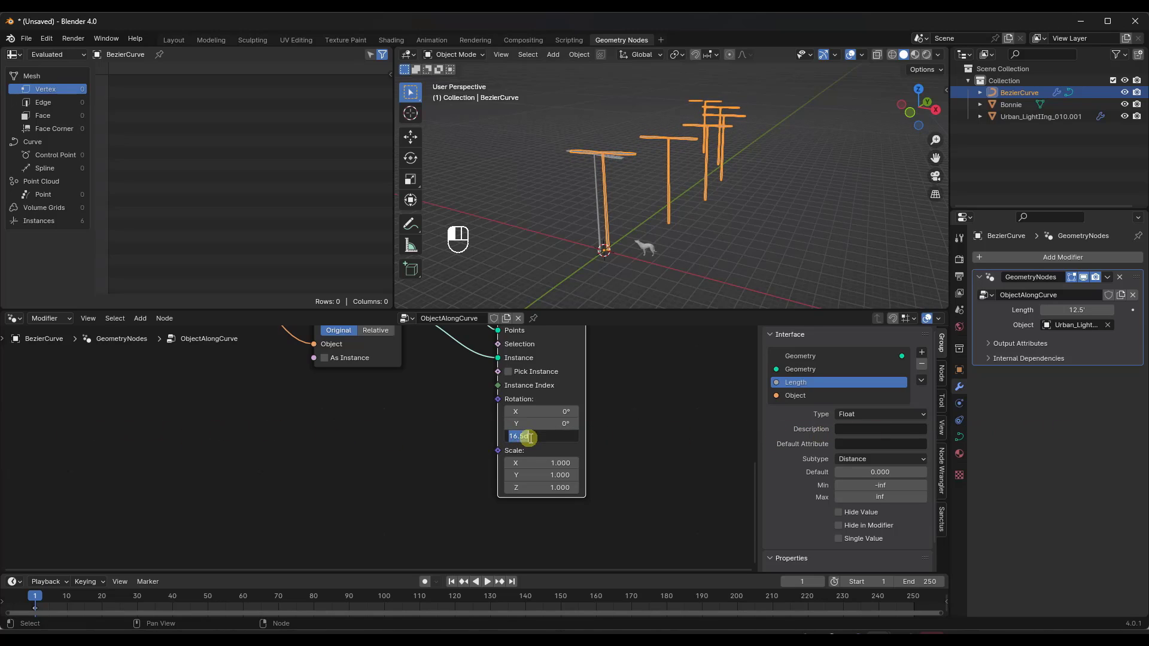
{"action": "type", "text": "0"}
{"action": "key", "text": "Return"}
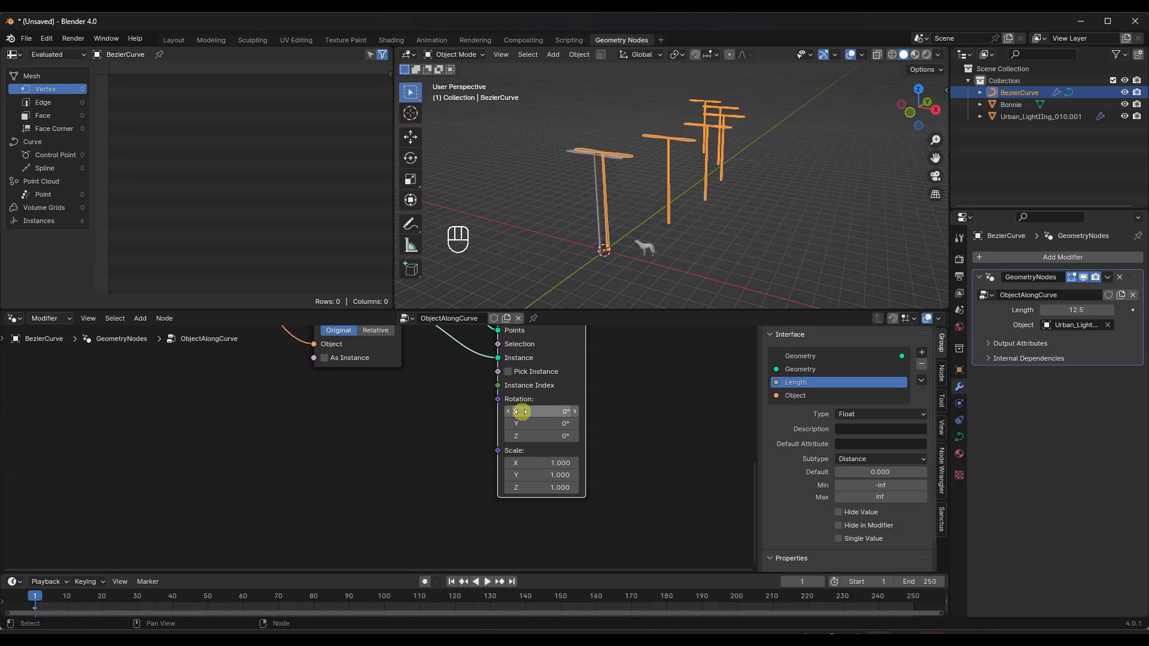
Move the Group Input node lower and link a new socket from it to the Rotation input of Instance on Points
{"action": "scroll", "coordinate": [527, 407], "scroll_direction": "down", "scroll_amount": 1}
{"action": "middle_click_drag", "start_coordinate": [474, 401], "coordinate": [605, 518]}
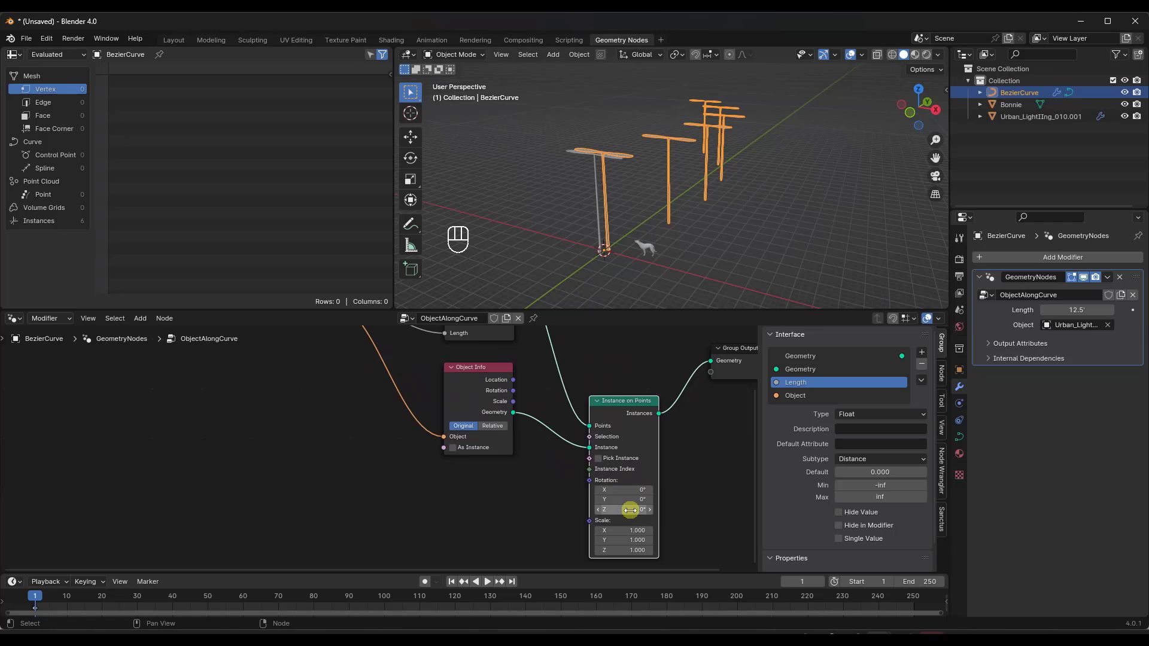
{"action": "middle_click_drag", "start_coordinate": [419, 438], "coordinate": [485, 477]}
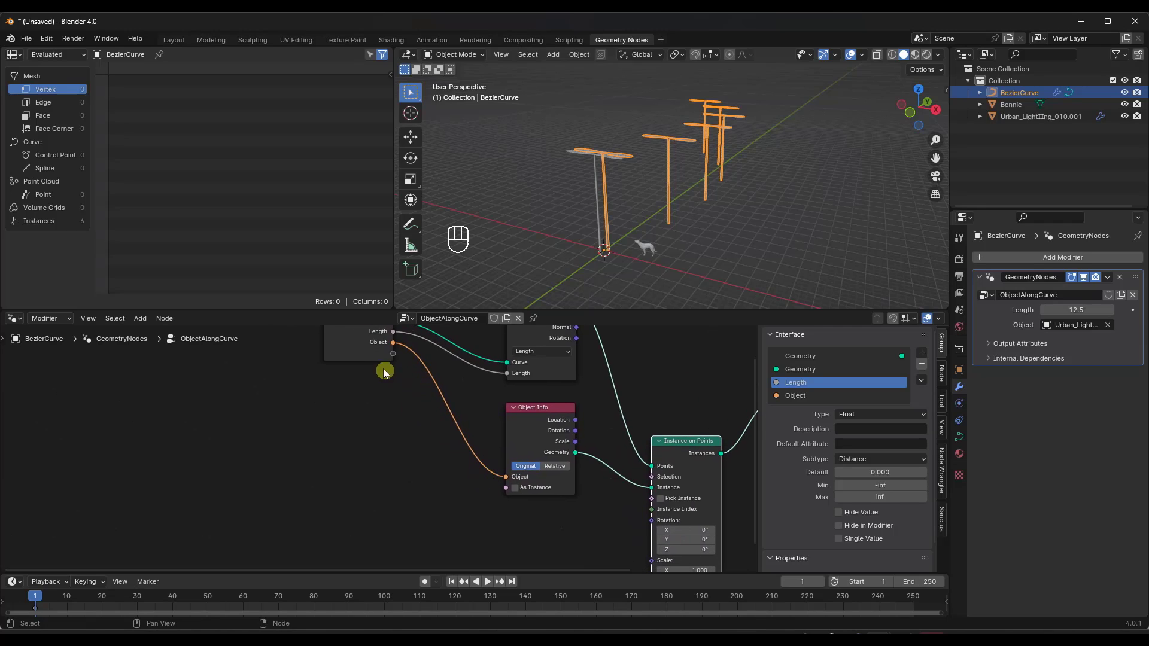
{"action": "left_click_drag", "start_coordinate": [367, 347], "coordinate": [334, 487]}
{"action": "scroll", "coordinate": [498, 370], "scroll_direction": "down", "scroll_amount": 2}
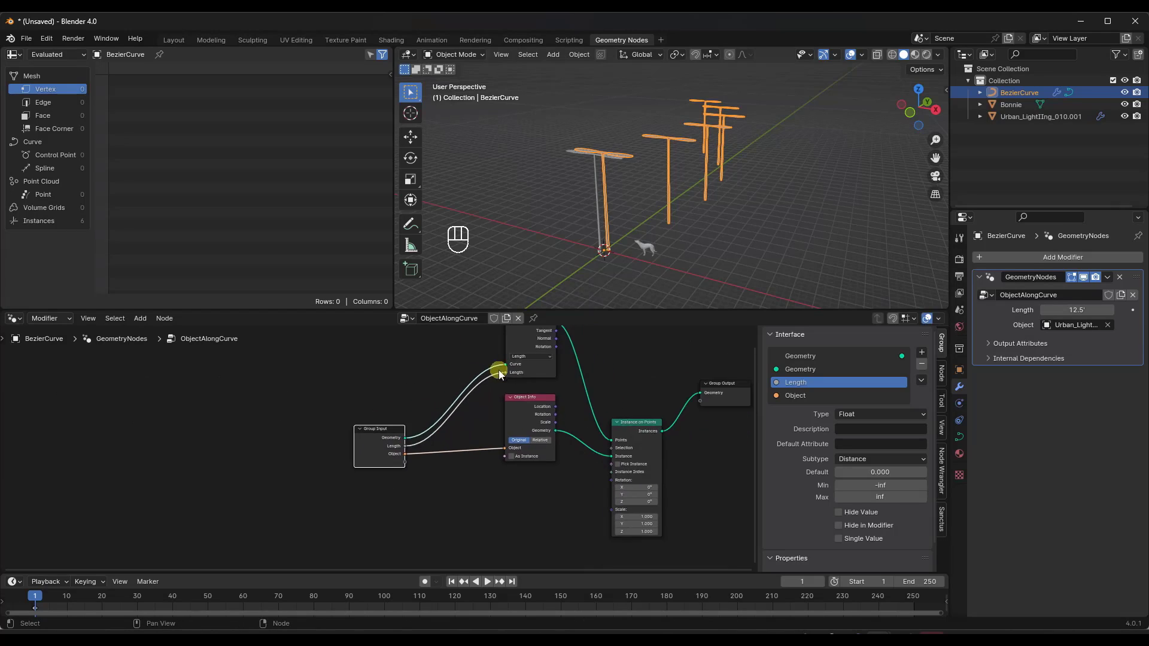
{"action": "scroll", "coordinate": [495, 467], "scroll_direction": "up", "scroll_amount": 2}
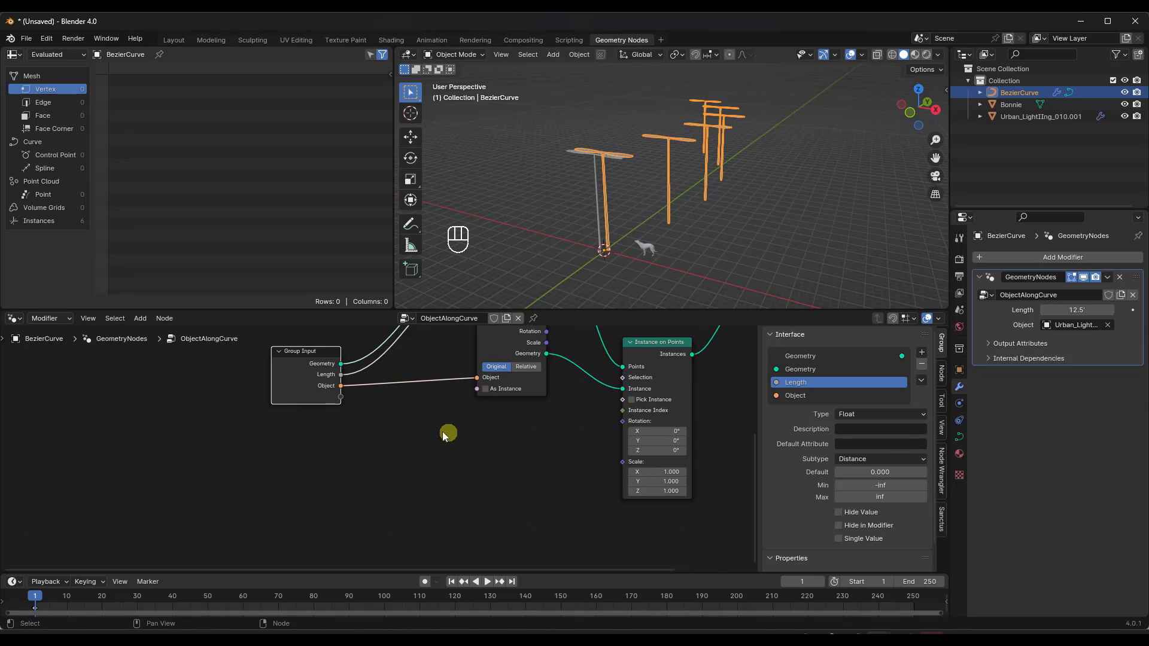
{"action": "left_click_drag", "start_coordinate": [341, 396], "coordinate": [622, 421]}
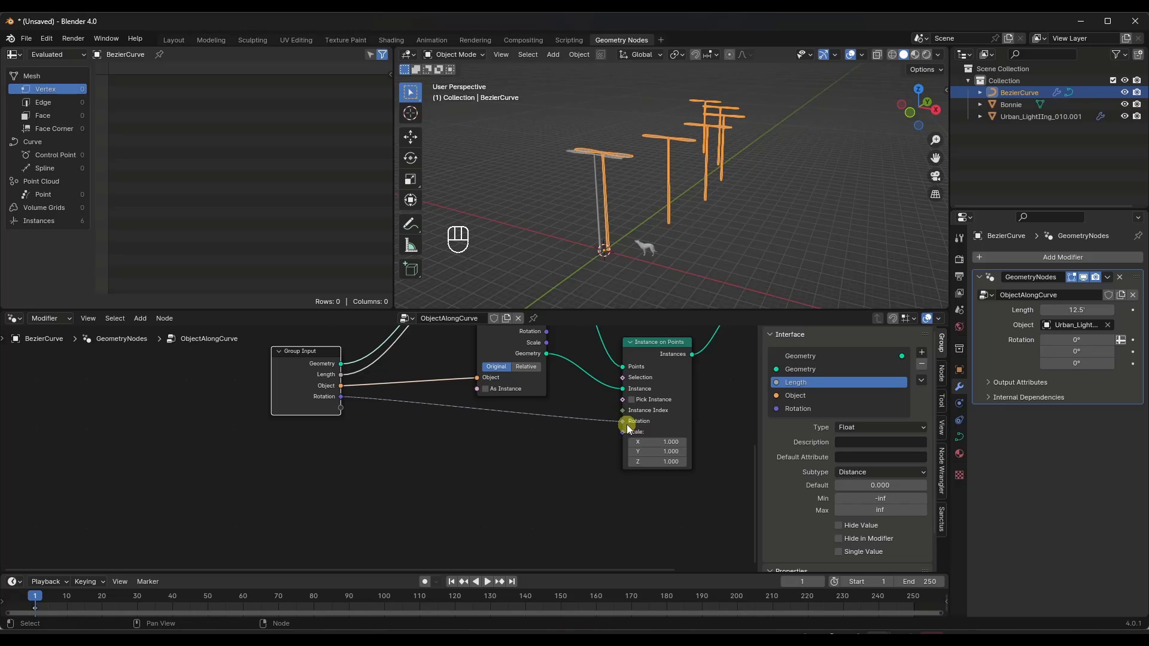
Test the modifier's Rotation values on the instances, resetting the Z rotation to 0°
{"action": "left_click_drag", "start_coordinate": [1077, 339], "coordinate": [1090, 339]}
{"action": "left_click_drag", "start_coordinate": [770, 345], "coordinate": [1077, 363]}
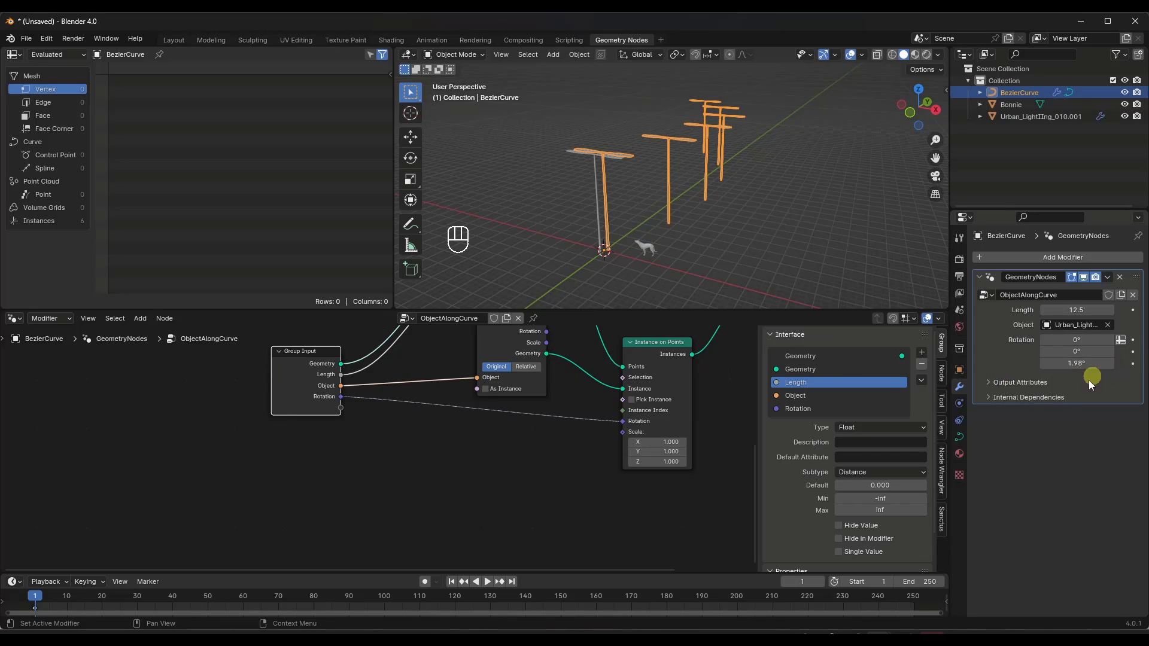
{"action": "type", "text": "0"}
{"action": "key", "text": "Return"}
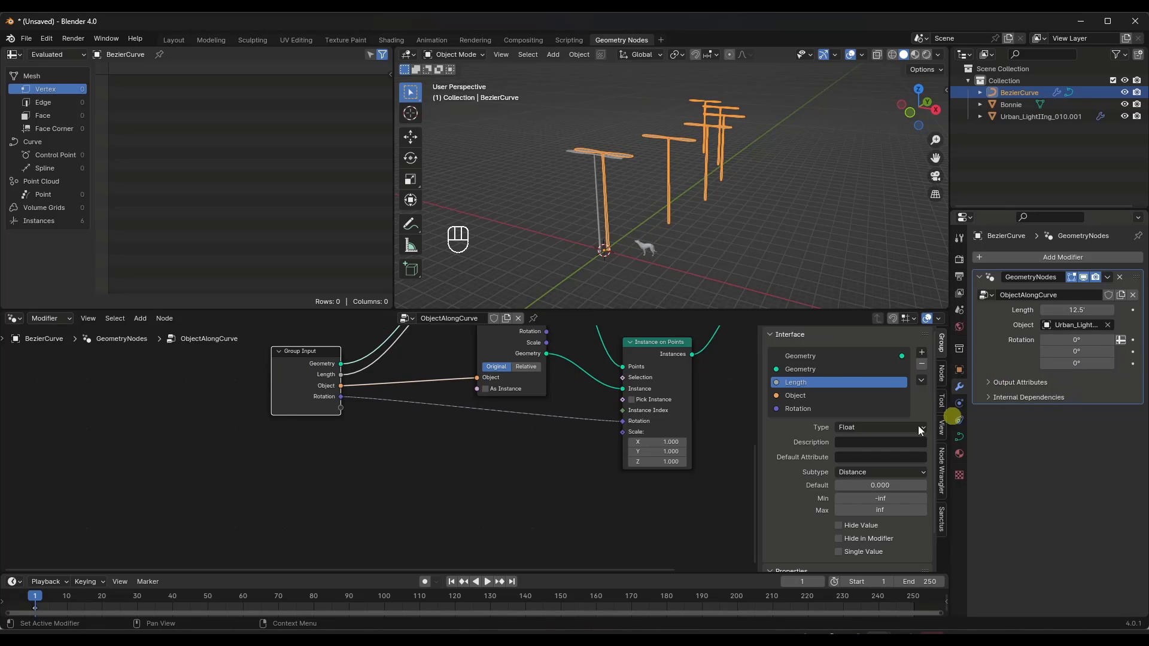
{"action": "left_click", "coordinate": [566, 459]}
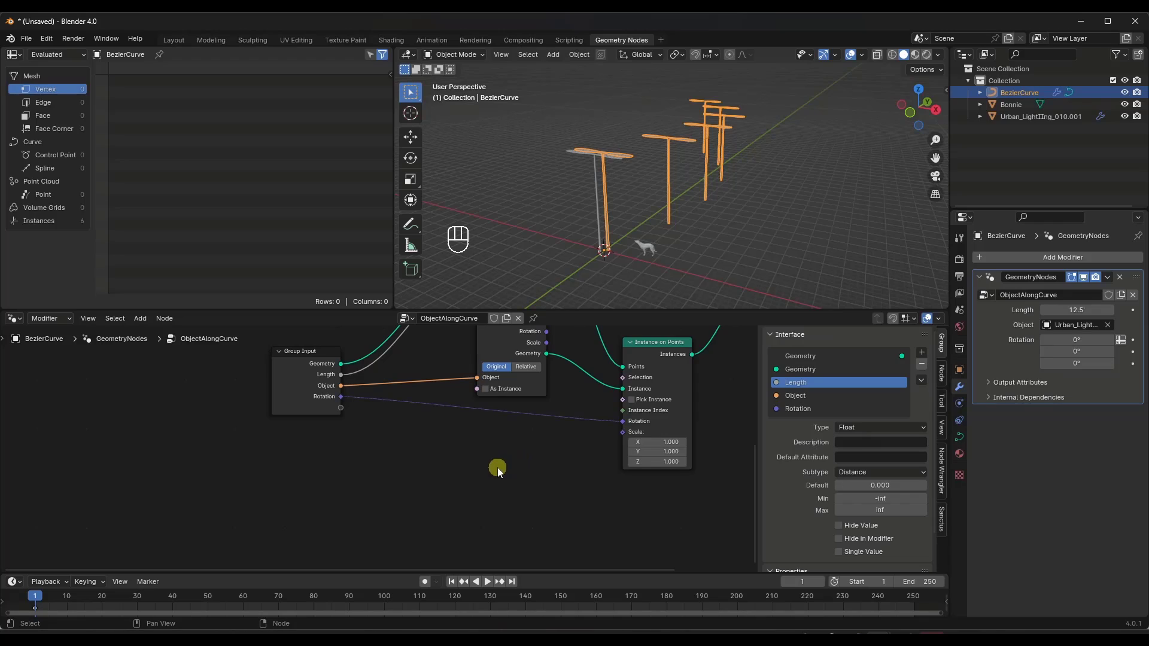
Add a Combine XYZ node below the Object Info node, before Instance on Points
{"action": "key", "text": "shift+a"}
{"action": "left_click", "coordinate": [444, 350]}
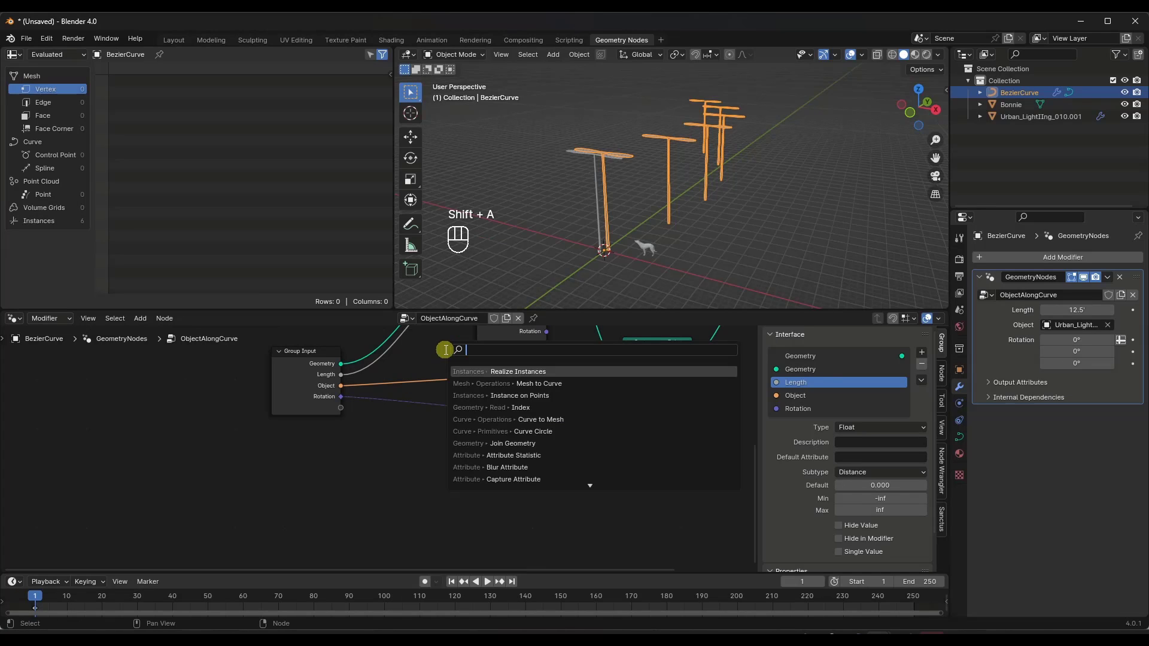
{"action": "type", "text": "comb"}
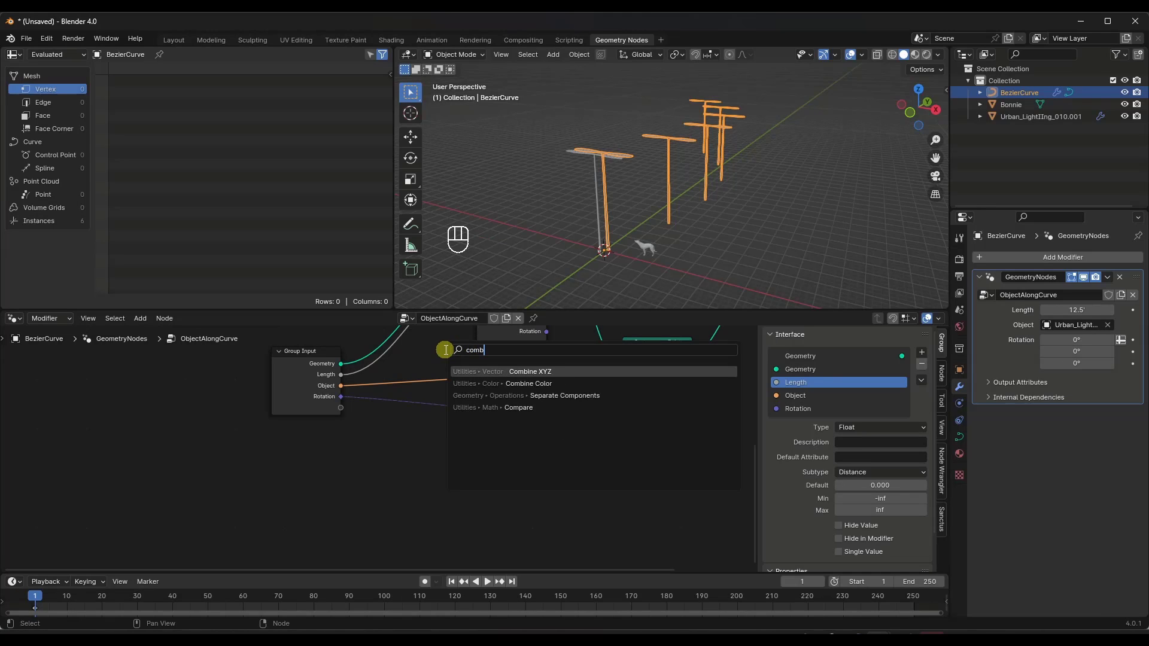
{"action": "key", "text": "Return"}
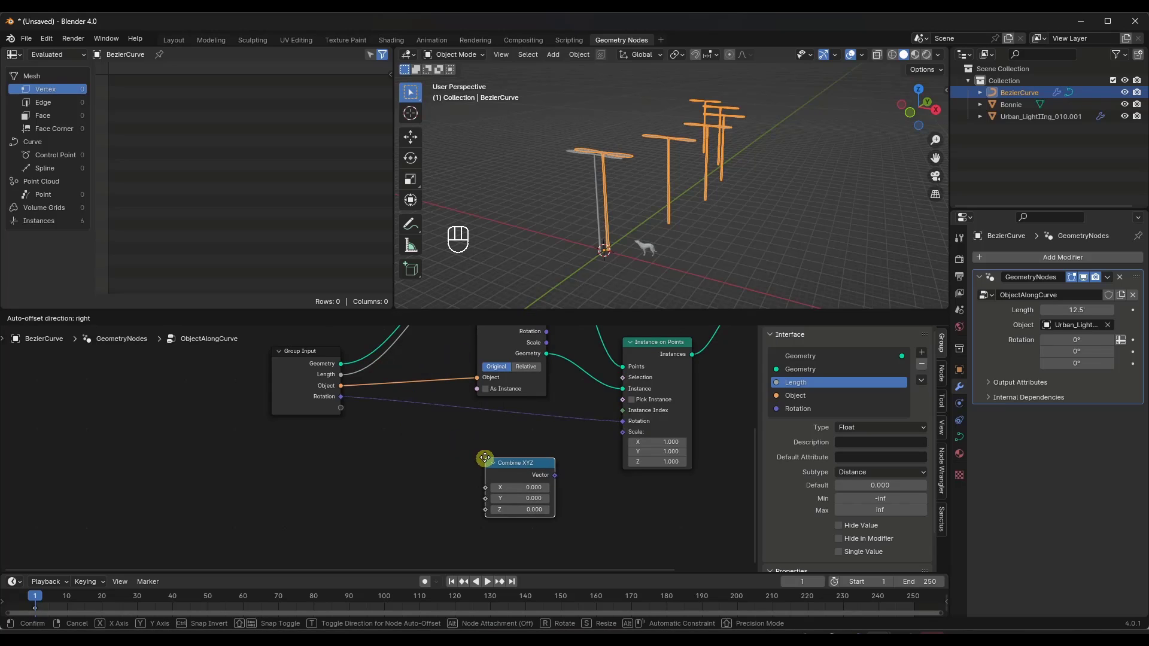
{"action": "left_click", "coordinate": [490, 436]}
{"action": "key", "text": "ctrl+z"}
{"action": "key", "text": "ctrl+z"}
{"action": "key", "text": "ctrl+z"}
{"action": "key", "text": "ctrl+z"}
{"action": "key", "text": "ctrl+z"}
{"action": "key", "text": "ctrl+z"}
{"action": "key", "text": "ctrl+z"}
{"action": "key", "text": "ctrl+z"}
{"action": "key", "text": "ctrl+z"}
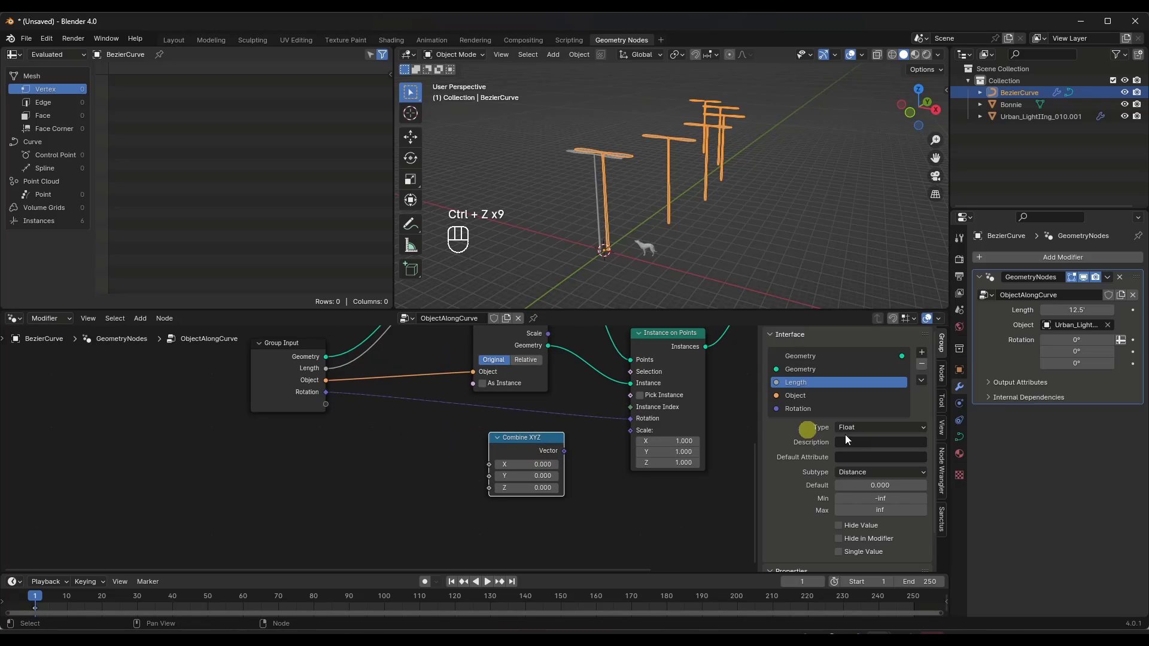
Remove the Rotation input from the group interface and link the Combine XYZ Vector to the Rotation of Instance on Points
{"action": "left_click", "coordinate": [796, 408]}
{"action": "left_click", "coordinate": [921, 367]}
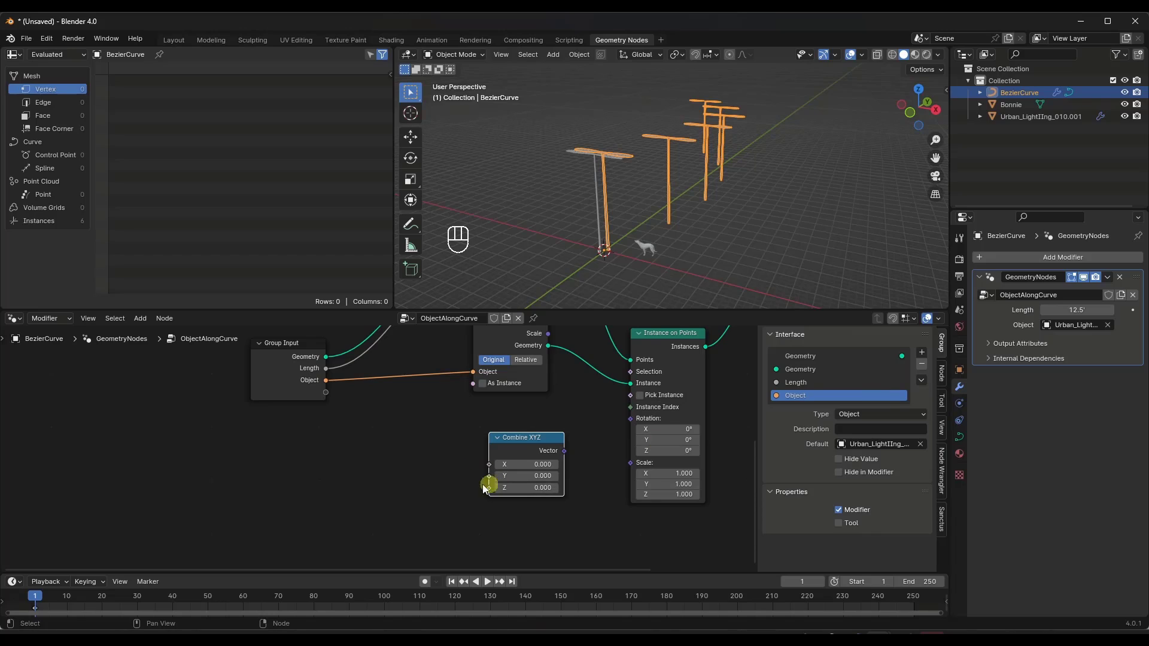
{"action": "left_click_drag", "start_coordinate": [564, 453], "coordinate": [630, 418]}
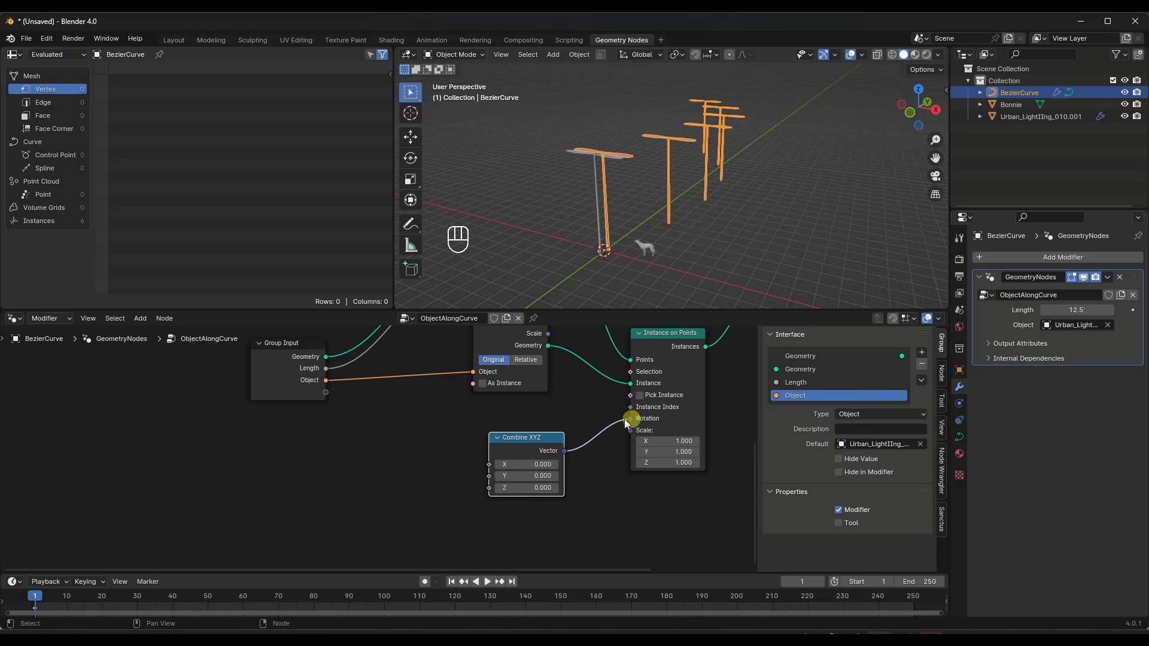
Link a new Group Input socket to the Z of Combine XYZ and test different Z values in the modifier
{"action": "left_click_drag", "start_coordinate": [325, 389], "coordinate": [491, 487]}
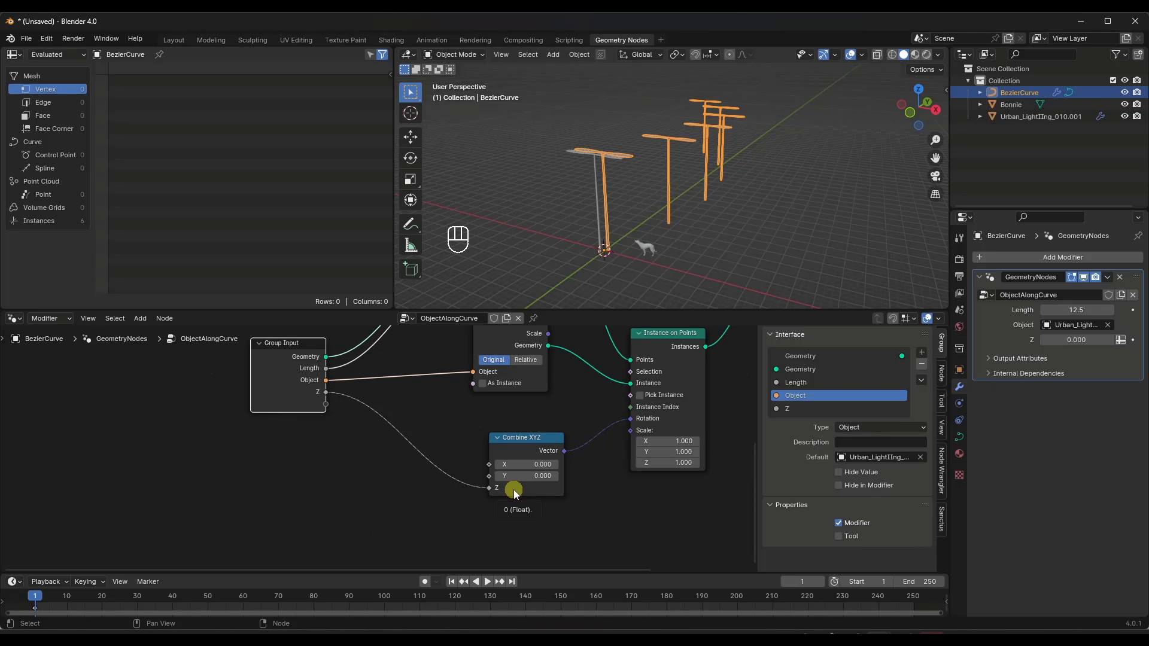
{"action": "left_click_drag", "start_coordinate": [1077, 340], "coordinate": [1081, 340]}
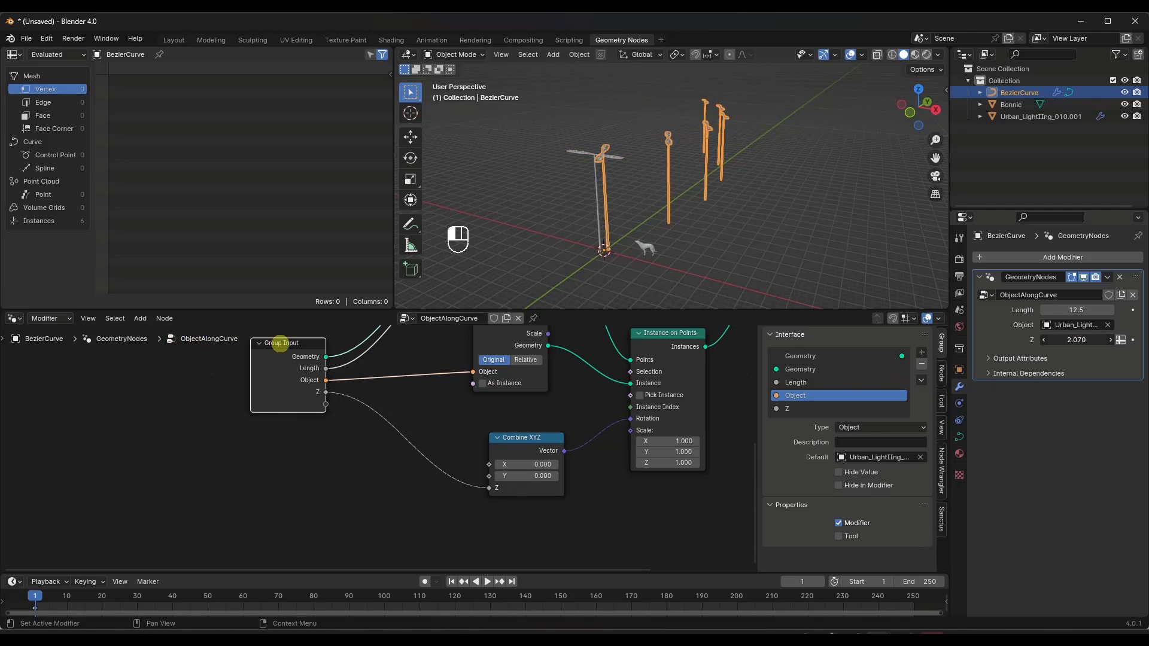
{"action": "left_click_drag", "start_coordinate": [280, 344], "coordinate": [977, 367]}
Rename the Z input of the group interface to "Object Rotation - Z Axis"
{"action": "left_click", "coordinate": [832, 408]}
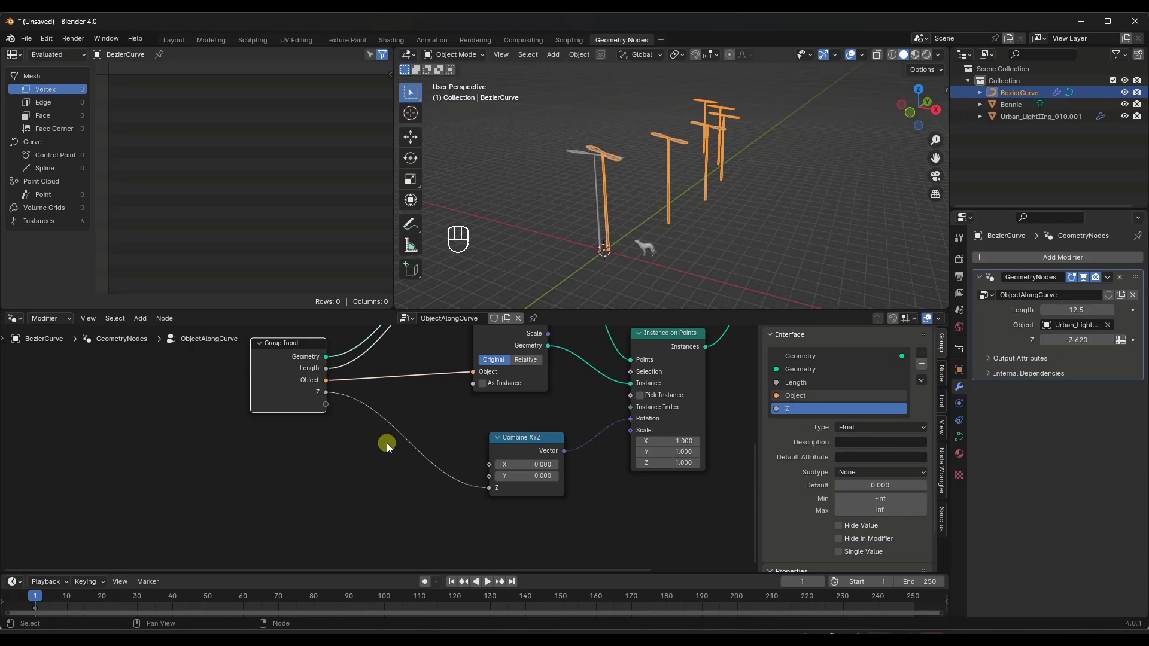
{"action": "double_click", "coordinate": [796, 410]}
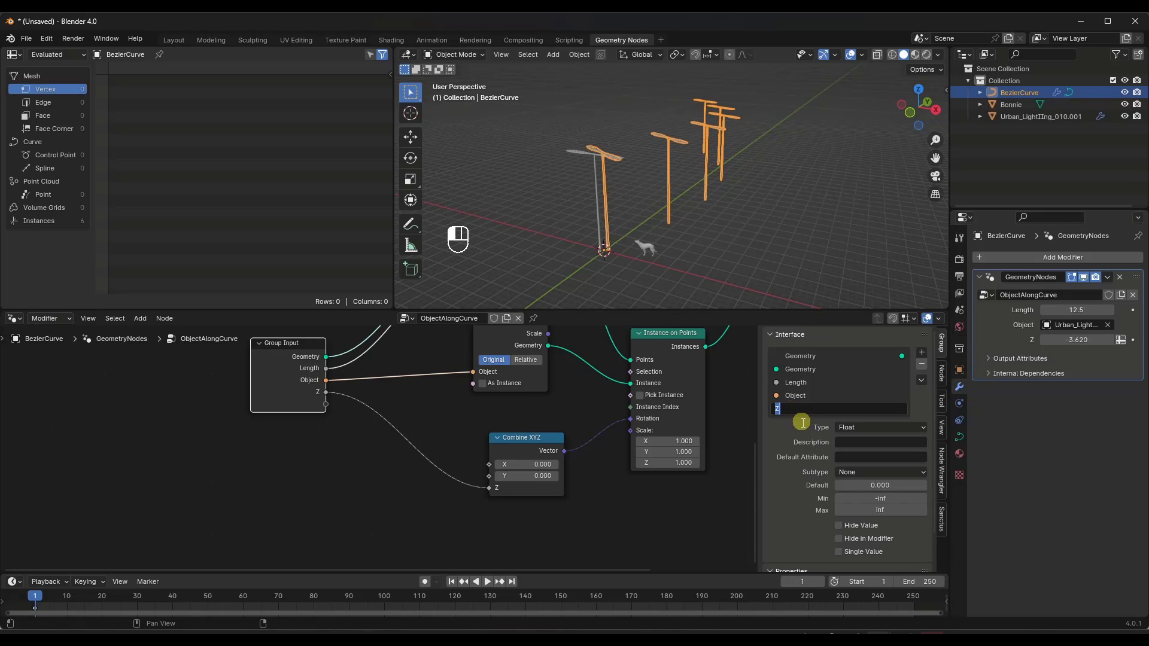
{"action": "type", "text": "Object Rot"}
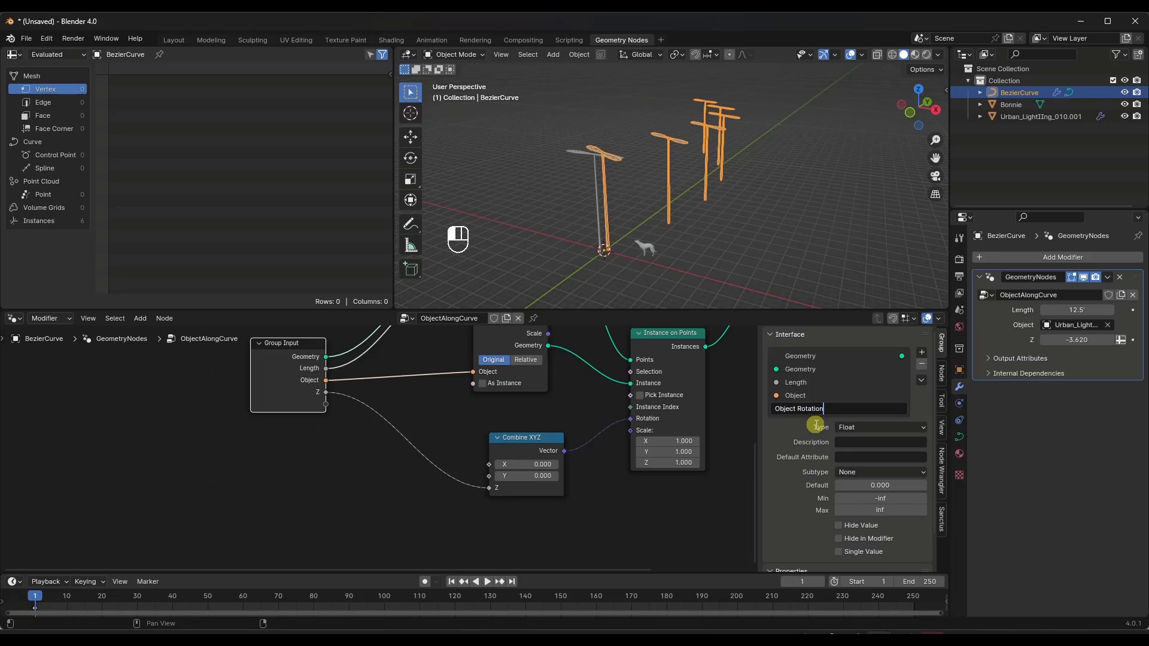
{"action": "type", "text": "ation - Z Axis"}
{"action": "key", "text": "Return"}
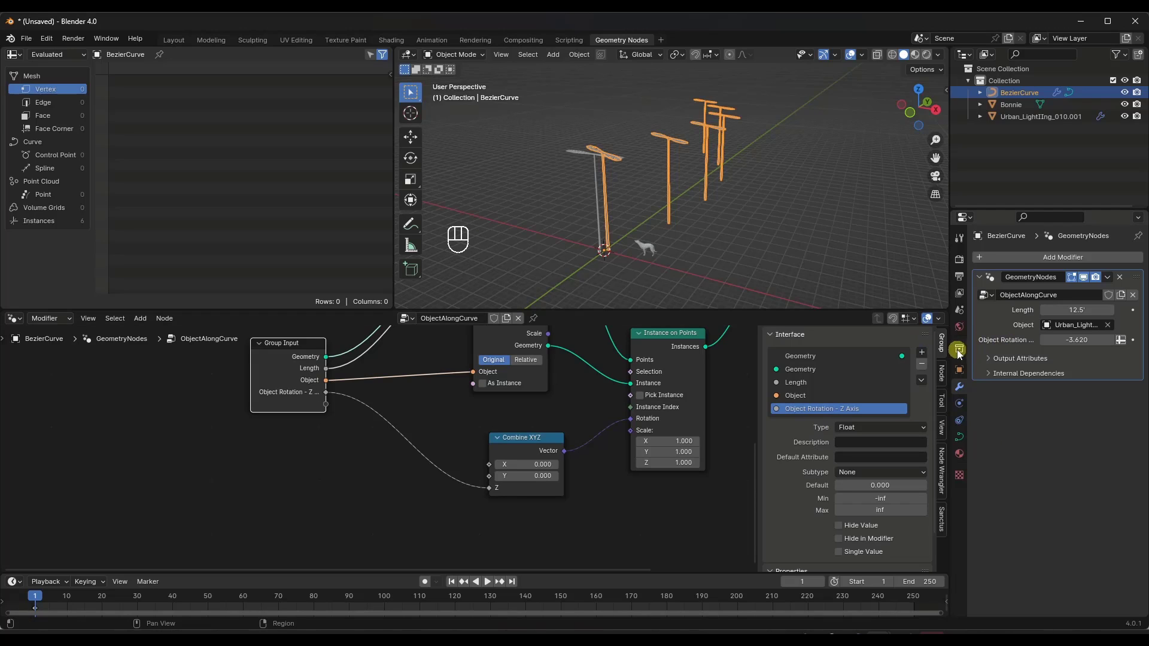
Widen the Properties editor and try out different Object Rotation - Z Axis values in the modifier
{"action": "left_click_drag", "start_coordinate": [951, 349], "coordinate": [888, 347]}
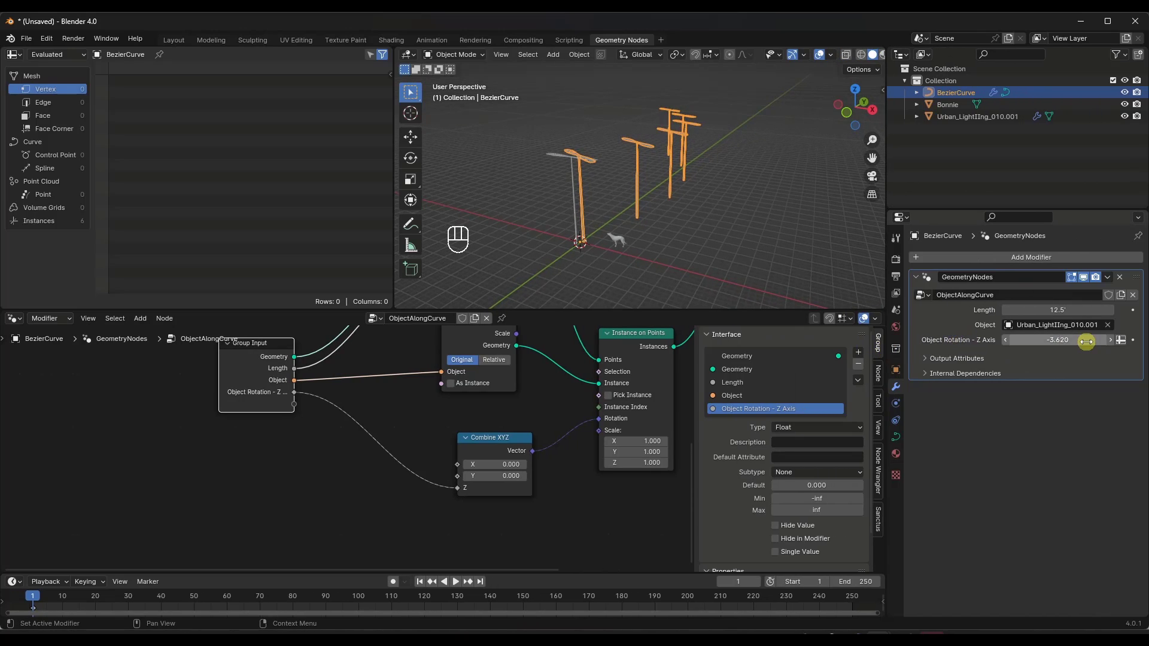
{"action": "left_click_drag", "start_coordinate": [1018, 340], "coordinate": [1087, 325]}
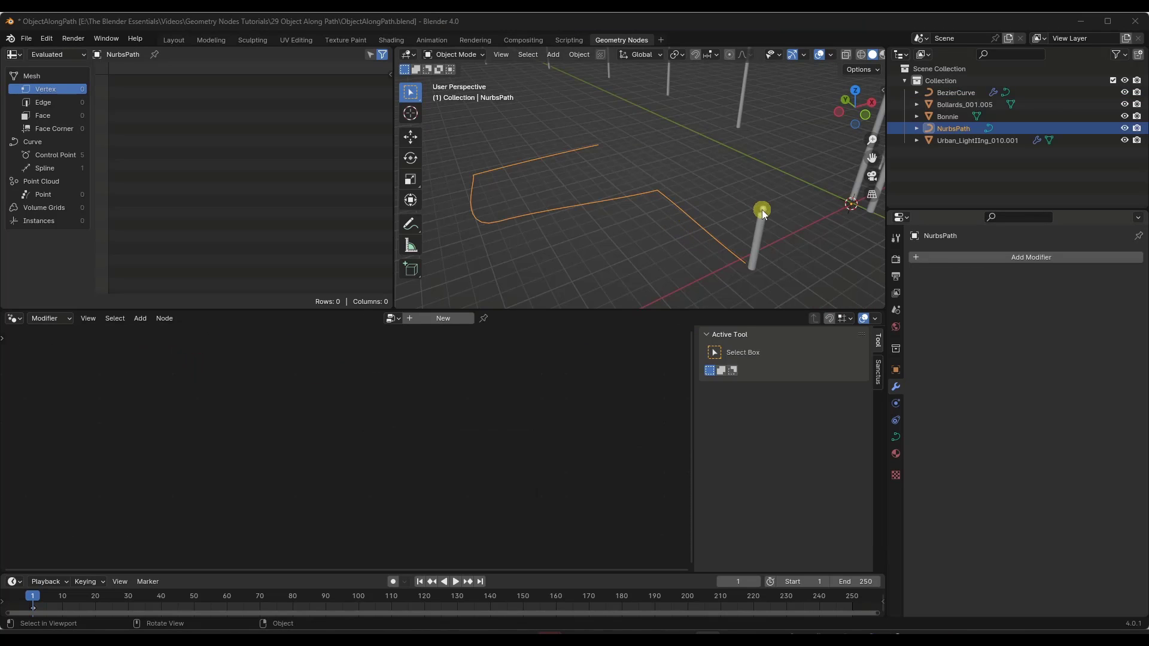
Add the ObjectAlongCurve node group as a modifier to the NurbsPath curve
{"action": "left_click", "coordinate": [1001, 261]}
{"action": "left_click", "coordinate": [999, 260]}
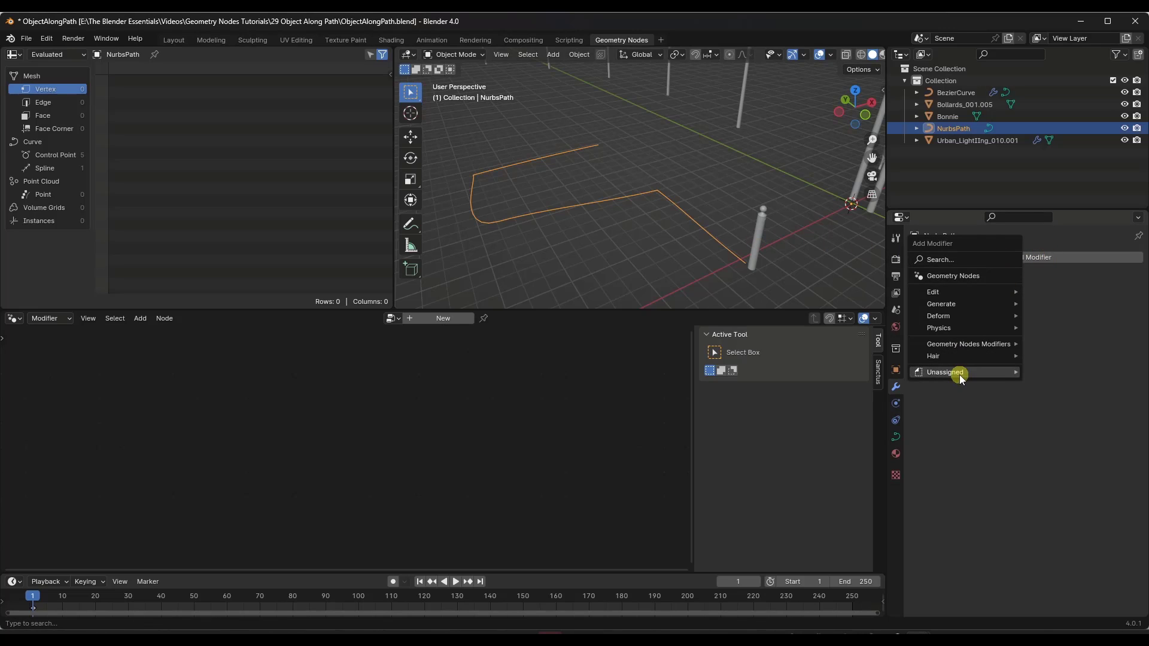
{"action": "mouse_move", "coordinate": [956, 376]}
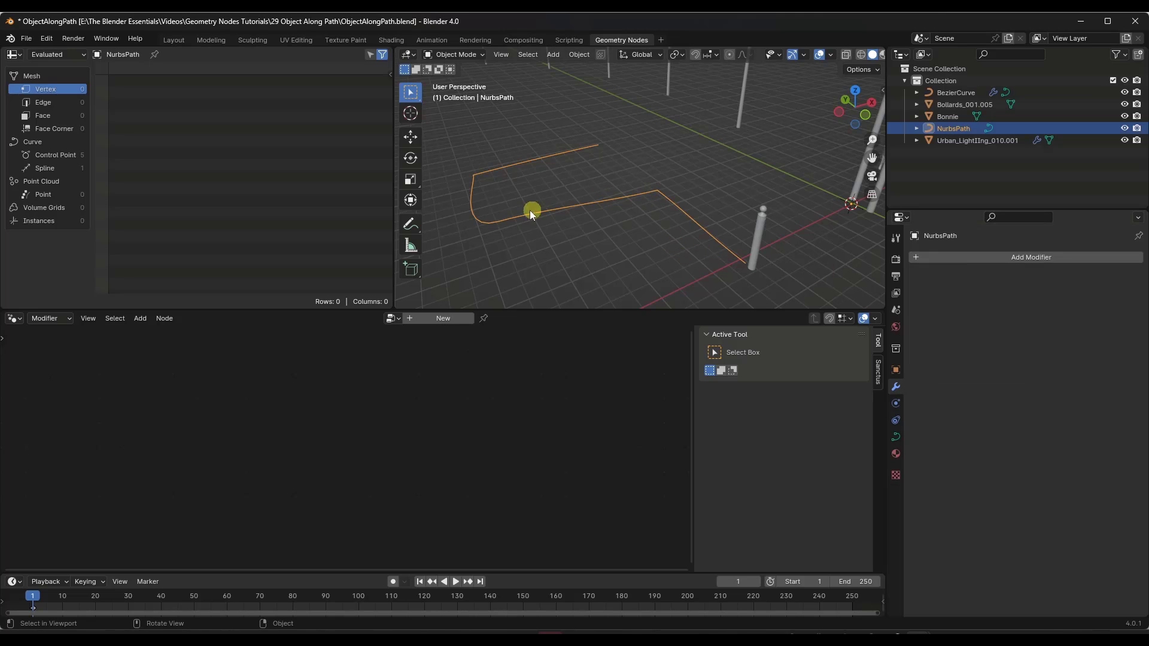
{"action": "left_click", "coordinate": [1021, 257]}
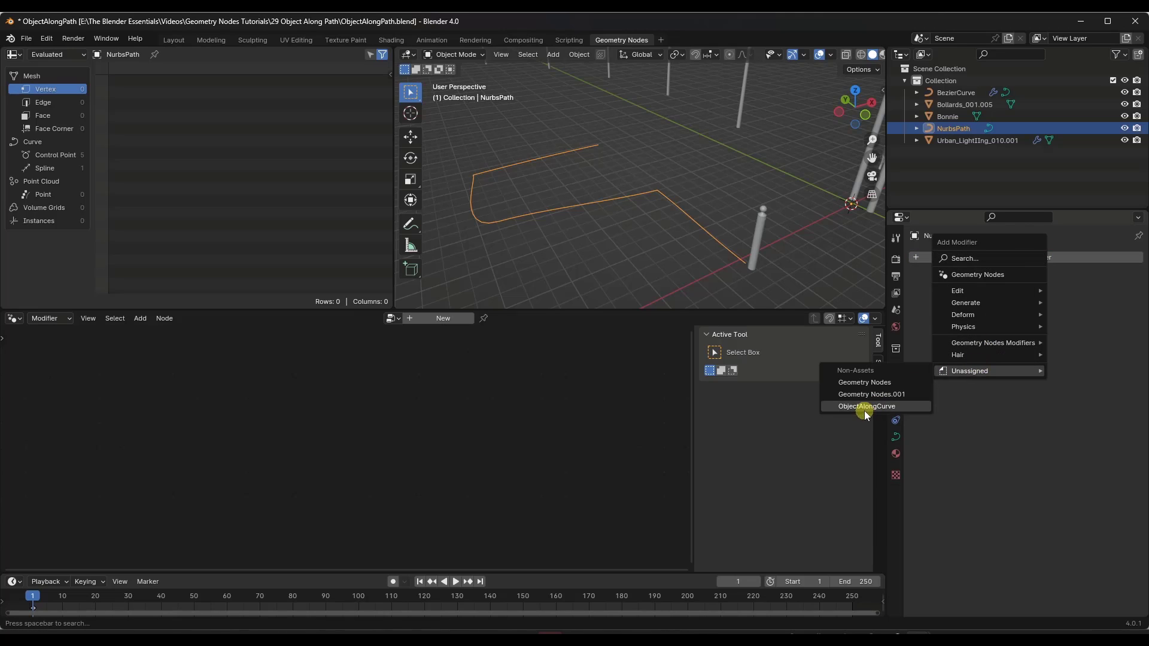
{"action": "left_click", "coordinate": [866, 407]}
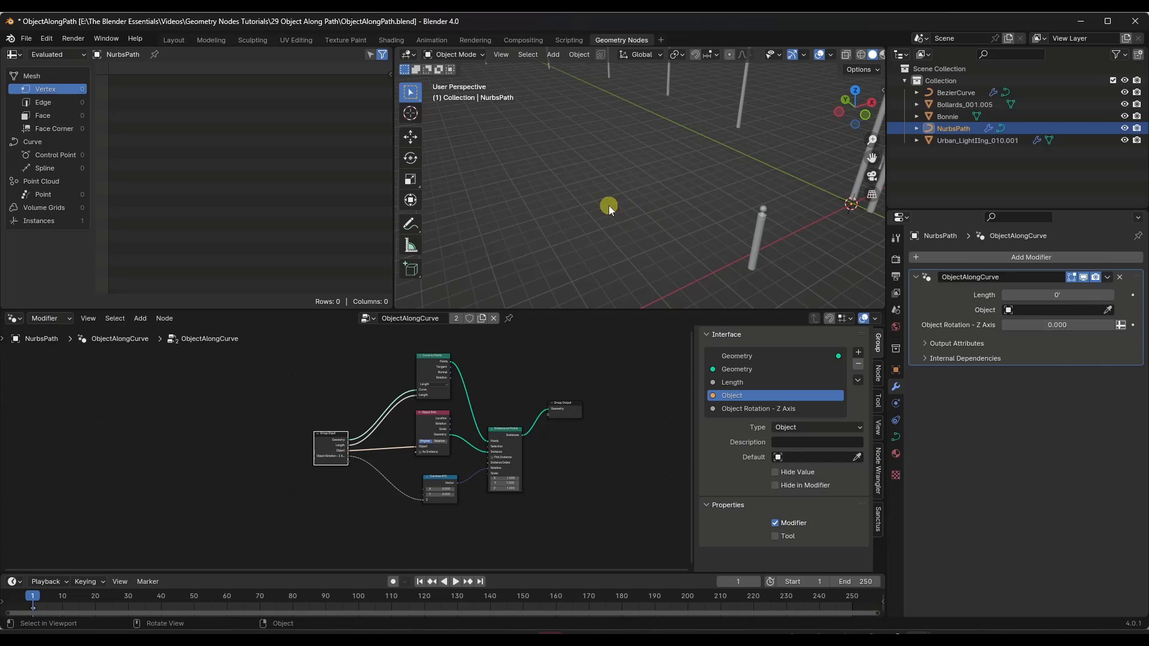
Set the NurbsPath modifier's Object to the bollard and its Length to about 2.25 ft
{"action": "left_click", "coordinate": [1108, 309]}
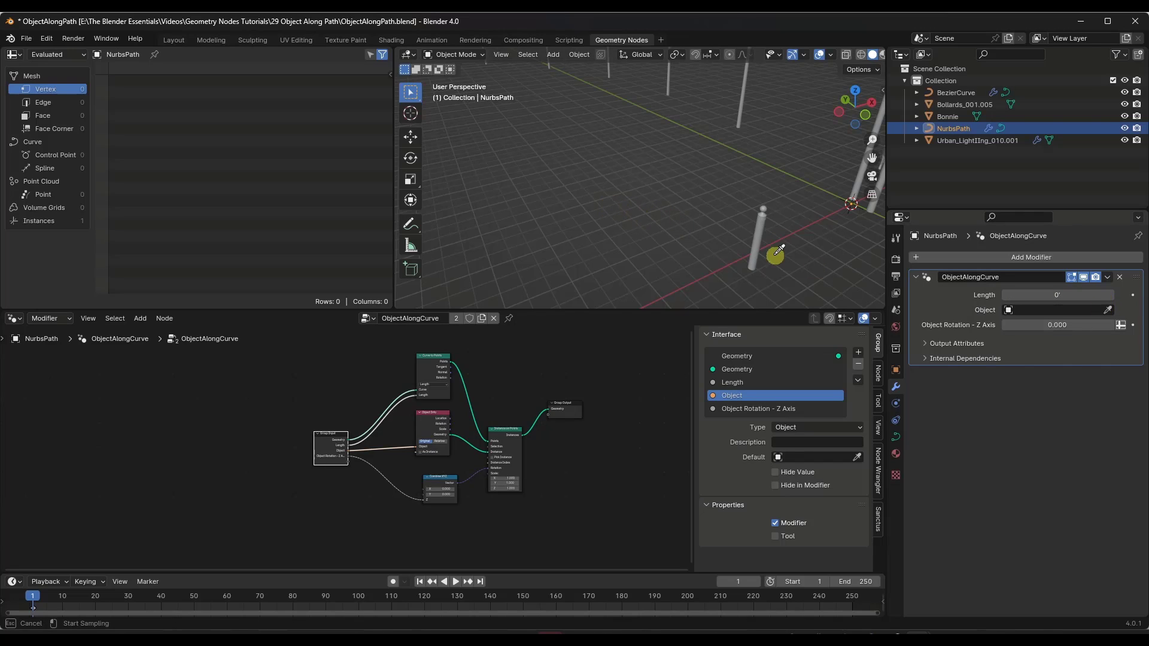
{"action": "left_click", "coordinate": [761, 231]}
{"action": "left_click_drag", "start_coordinate": [1055, 295], "coordinate": [160, 295]}
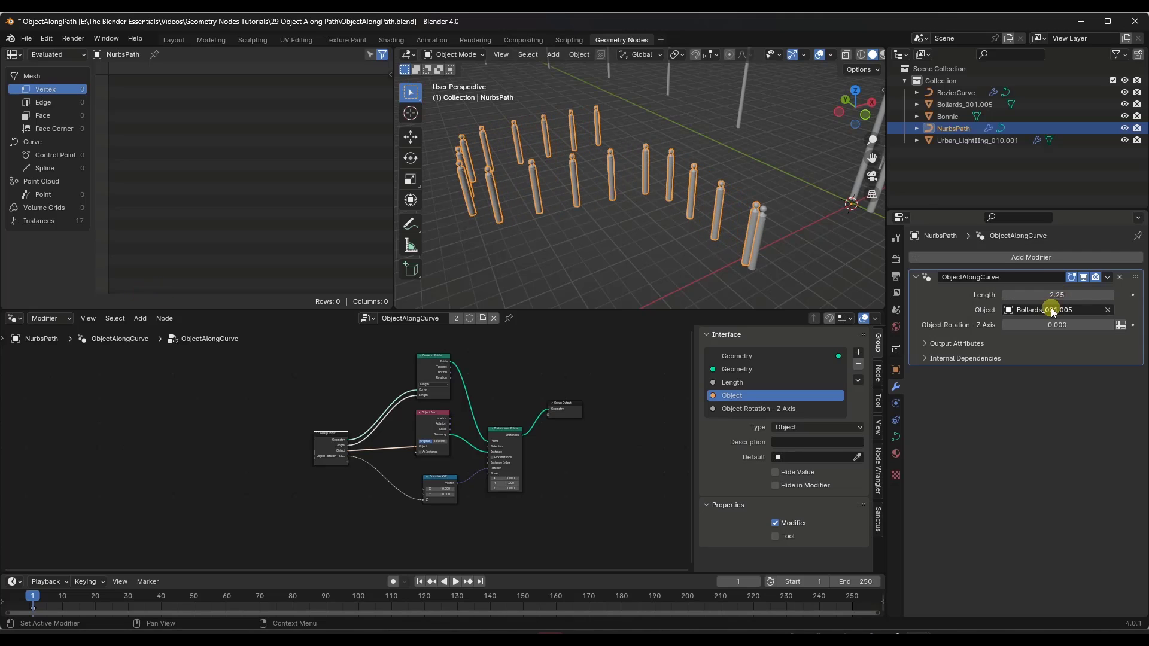
{"action": "left_click_drag", "start_coordinate": [1005, 327], "coordinate": [1005, 332]}
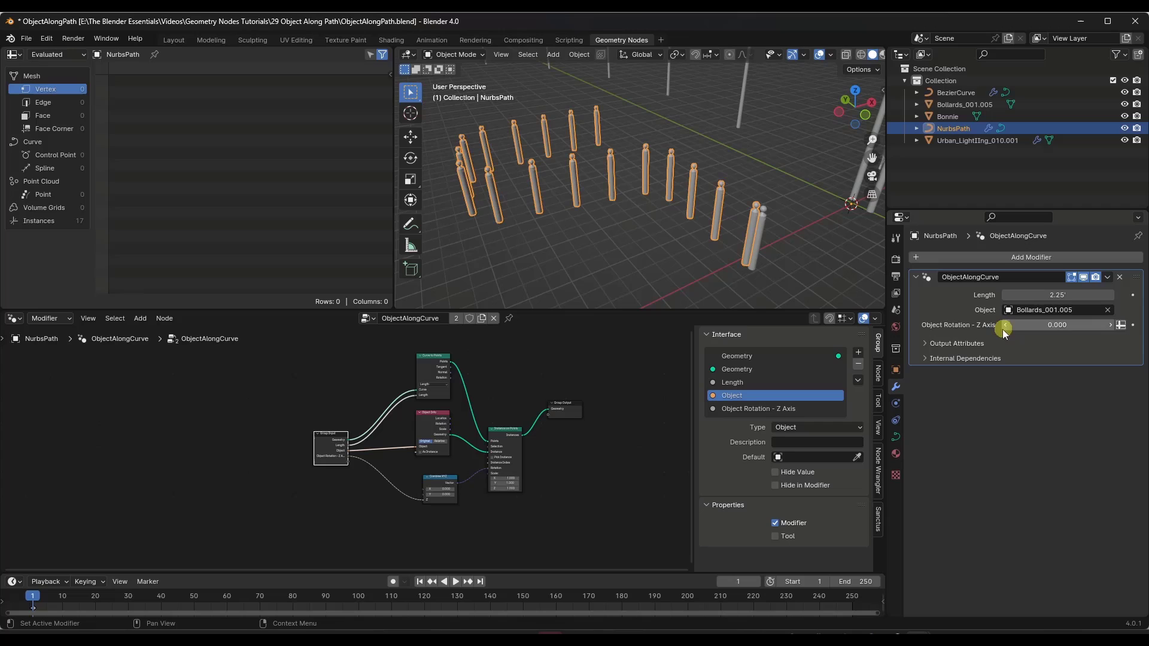
{"action": "left_click", "coordinate": [991, 257]}
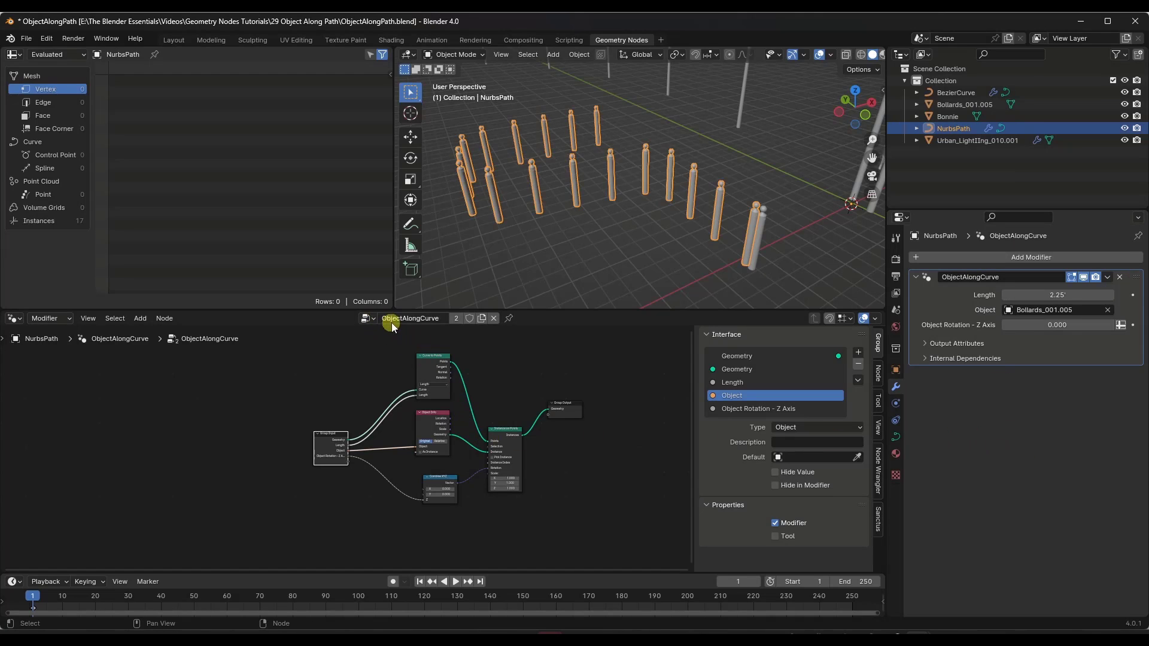
Mark the ObjectAlongCurve node group as an asset and save the file
{"action": "right_click", "coordinate": [371, 324]}
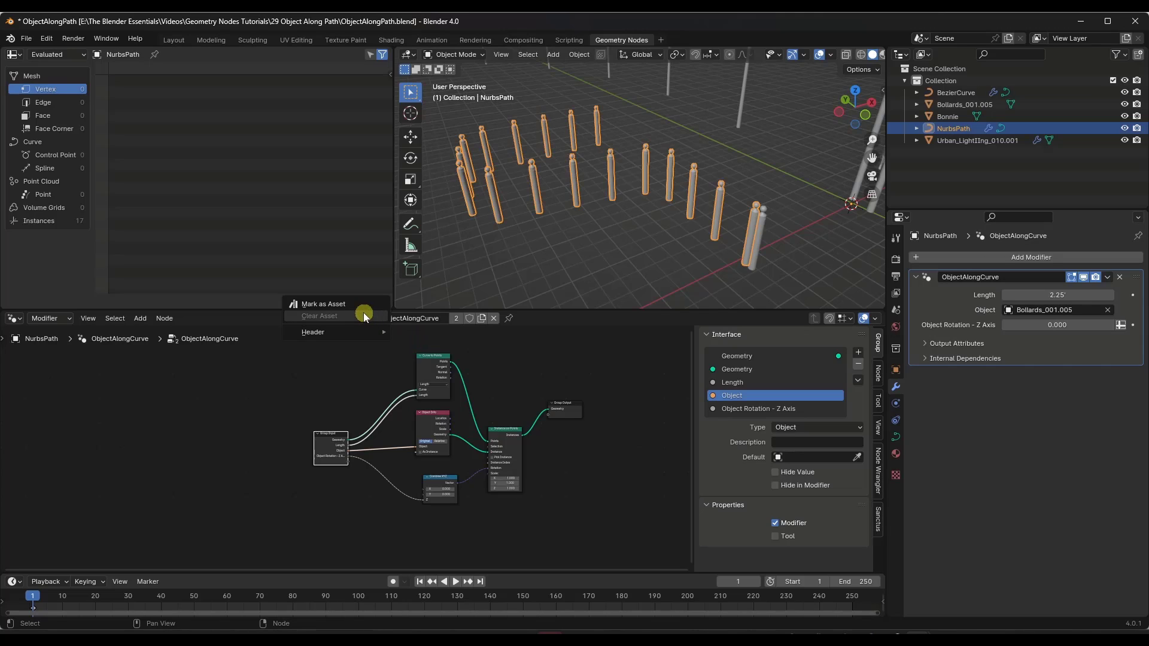
{"action": "left_click", "coordinate": [341, 303]}
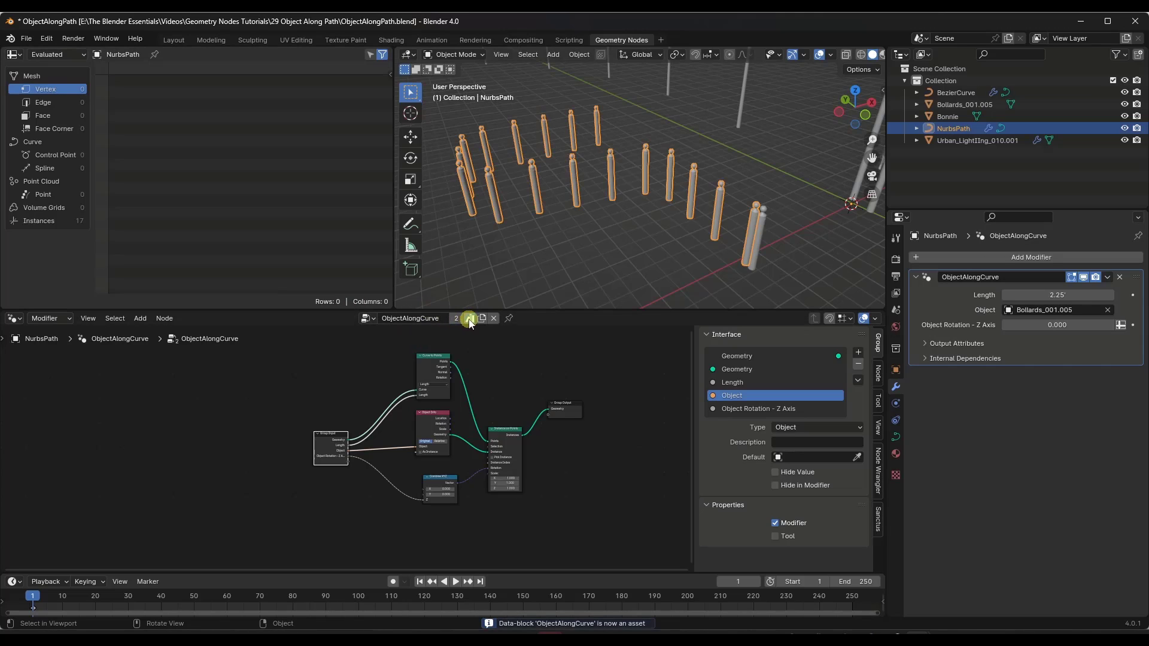
{"action": "left_click", "coordinate": [26, 38]}
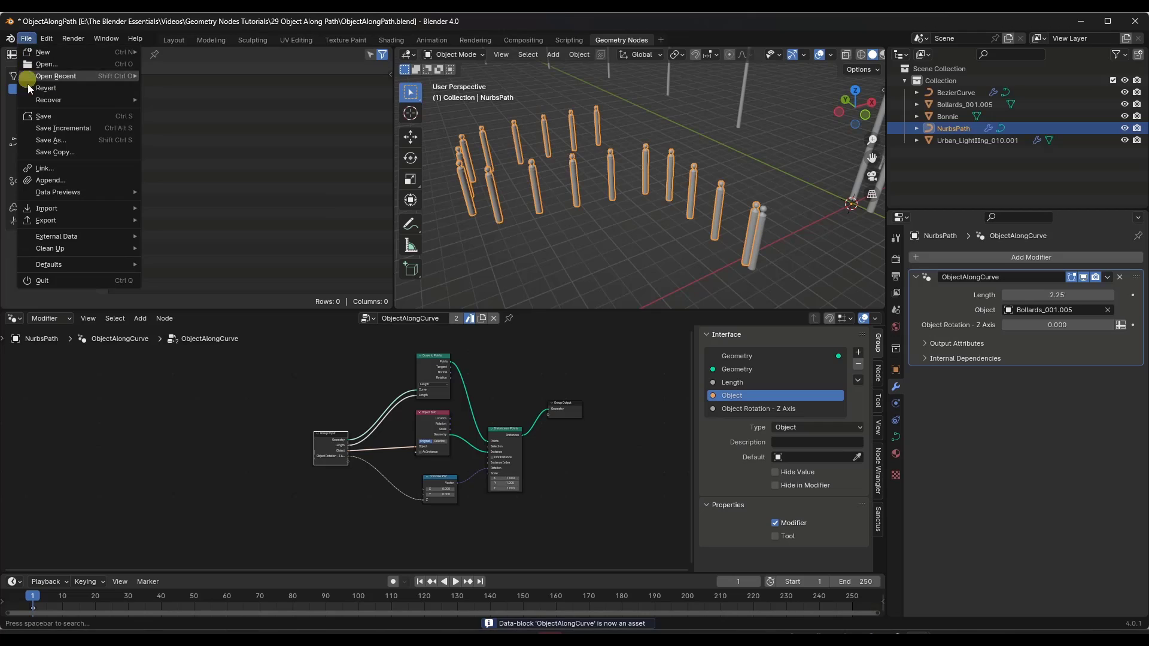
{"action": "left_click", "coordinate": [44, 116]}
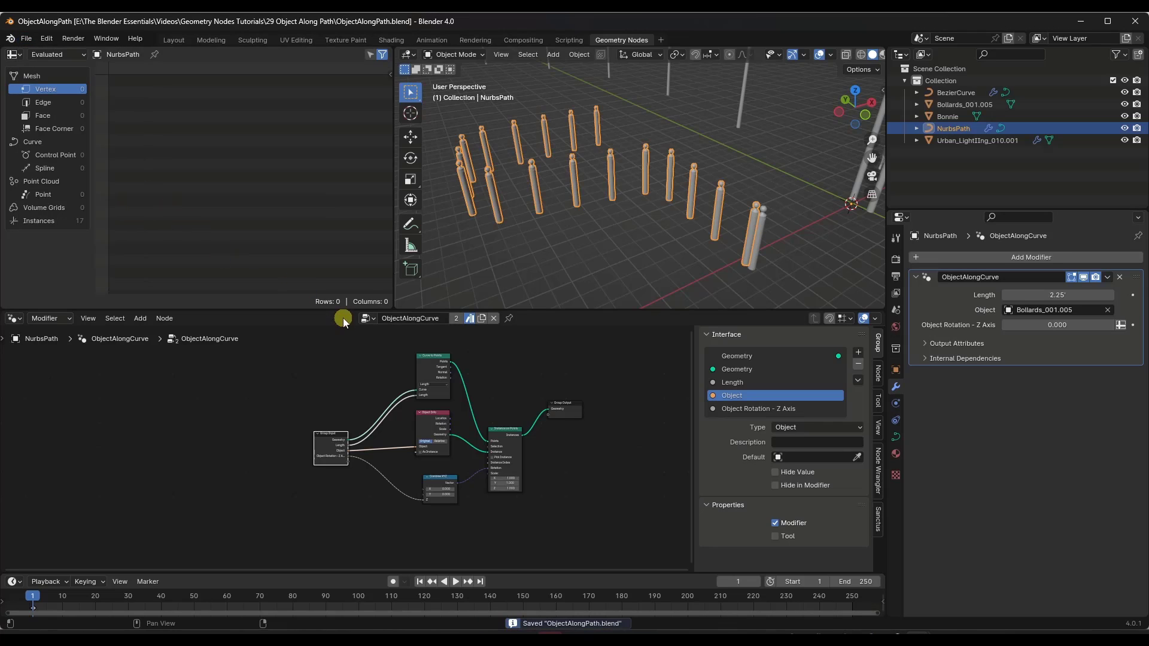
Turn the Spreadsheet area into an Asset Browser showing the Current File library and select the ObjectAlongCurve asset
{"action": "left_click", "coordinate": [13, 55]}
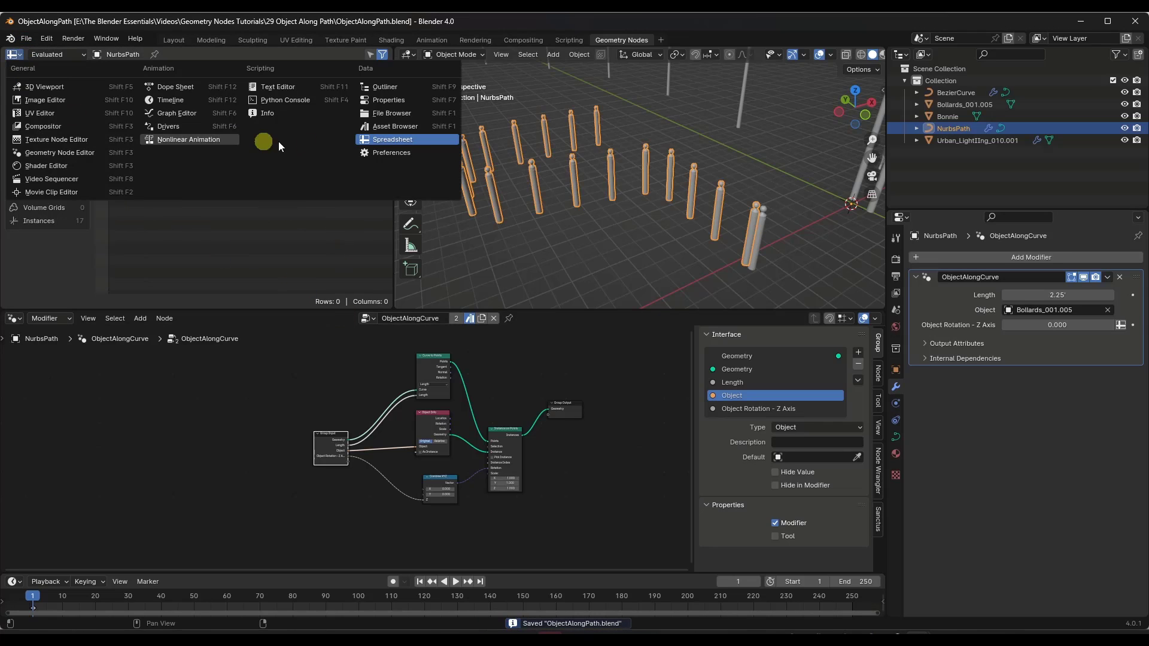
{"action": "left_click", "coordinate": [395, 127]}
{"action": "left_click", "coordinate": [58, 73]}
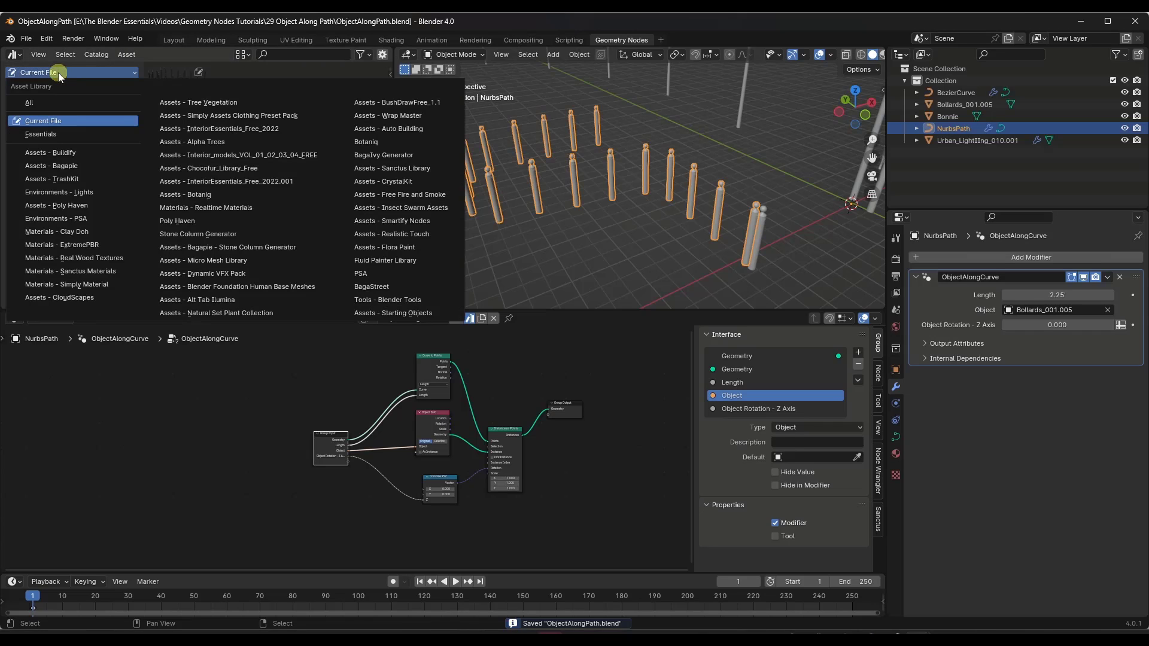
{"action": "left_click", "coordinate": [42, 122]}
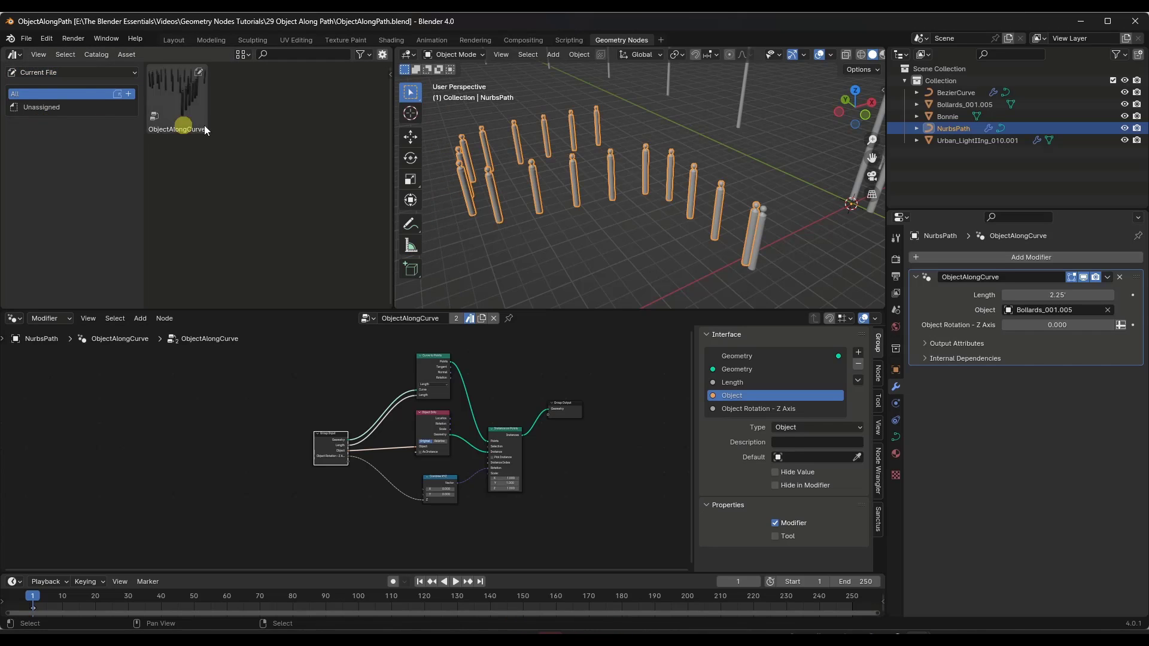
{"action": "left_click", "coordinate": [179, 100]}
{"action": "left_click", "coordinate": [972, 255]}
{"action": "left_click", "coordinate": [1015, 264]}
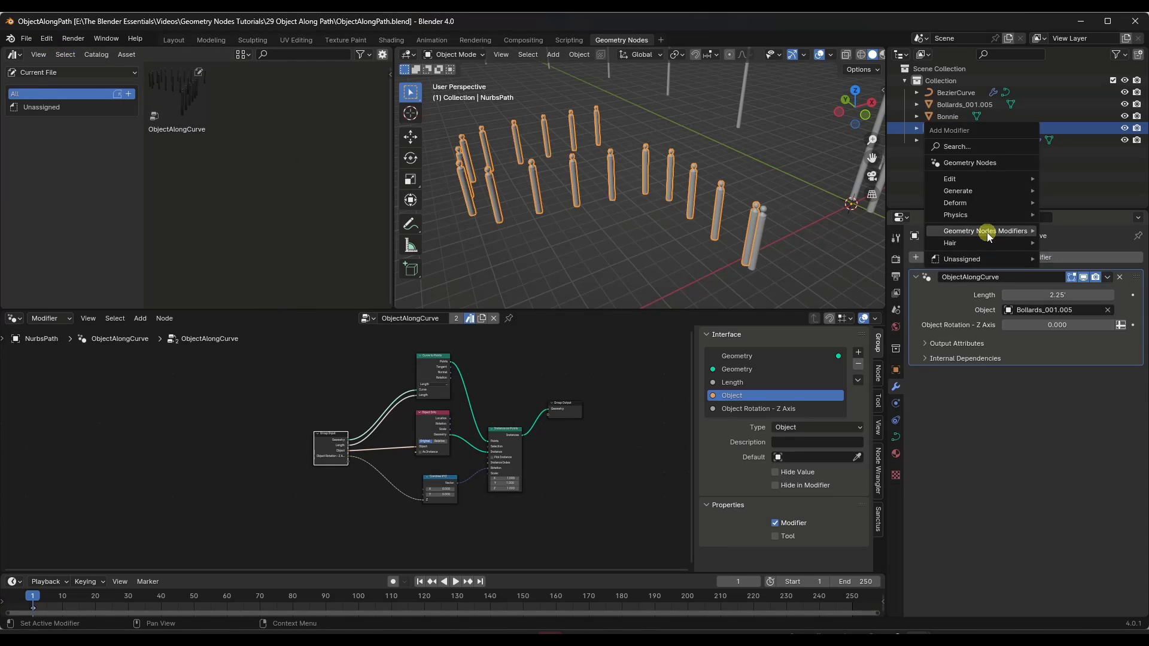
{"action": "mouse_move", "coordinate": [988, 236]}
{"action": "mouse_move", "coordinate": [874, 231]}
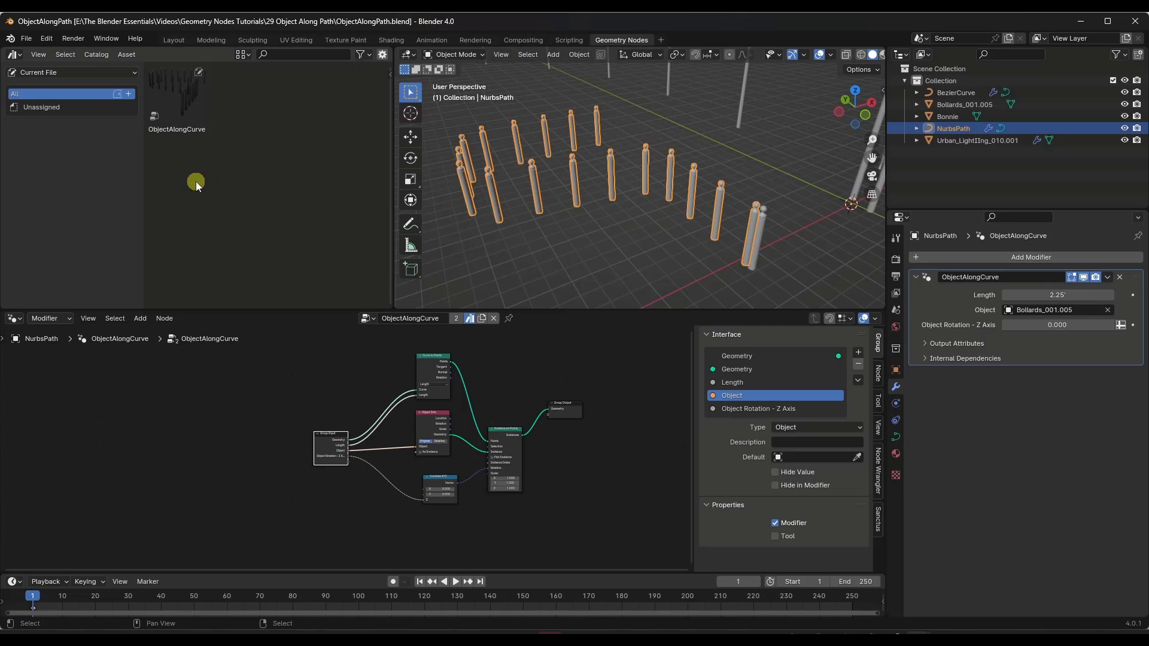
Review the asset library paths in the preferences and show the Tools - Blender Tools library in the Asset Browser
{"action": "left_click", "coordinate": [46, 38]}
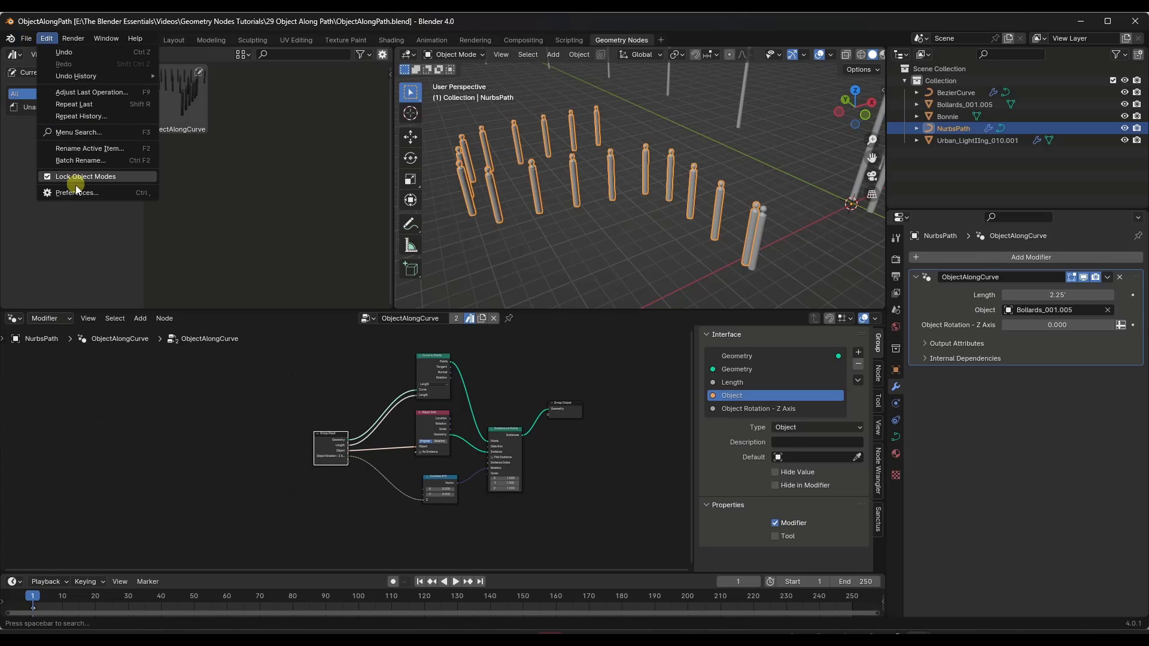
{"action": "left_click", "coordinate": [78, 198]}
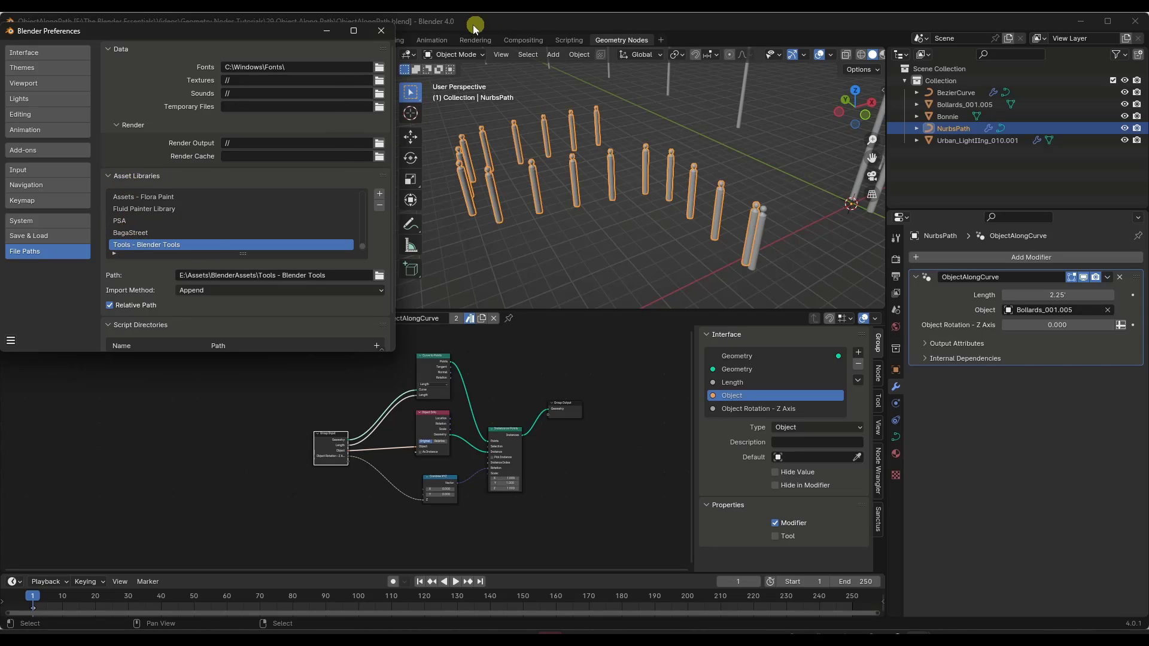
{"action": "left_click", "coordinate": [381, 30]}
{"action": "left_click", "coordinate": [72, 73]}
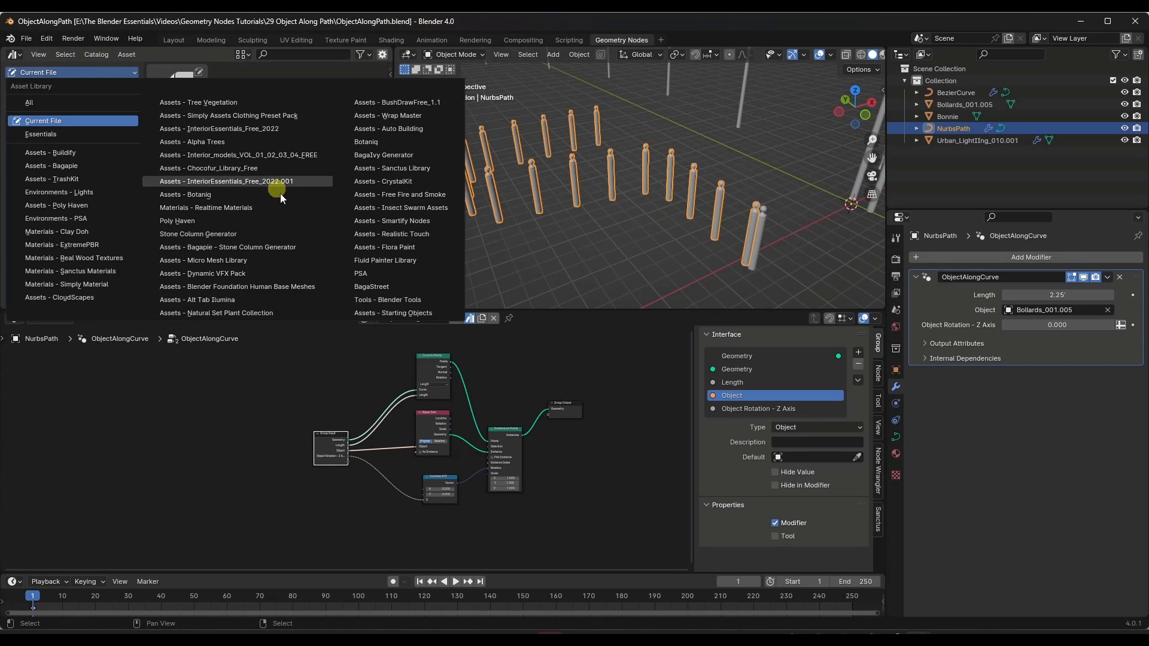
{"action": "left_click", "coordinate": [389, 302]}
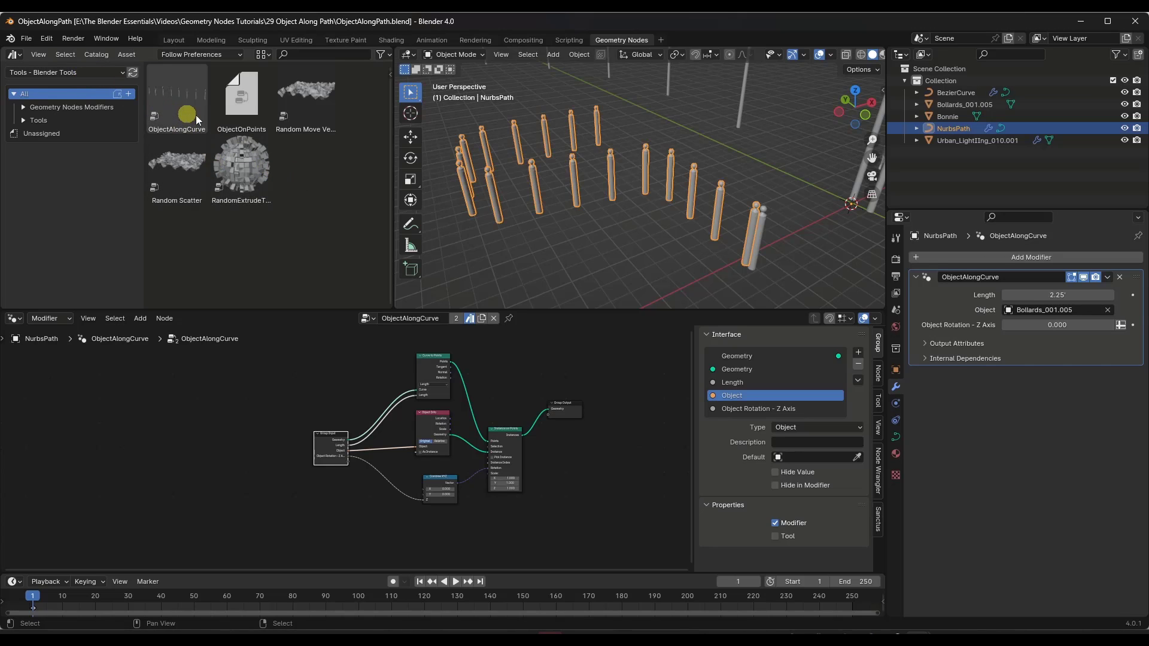
Check the Geometry Nodes Modifiers category among the modifiers that can be added to the NurbsPath object
{"action": "left_click", "coordinate": [996, 257]}
{"action": "mouse_move", "coordinate": [963, 222]}
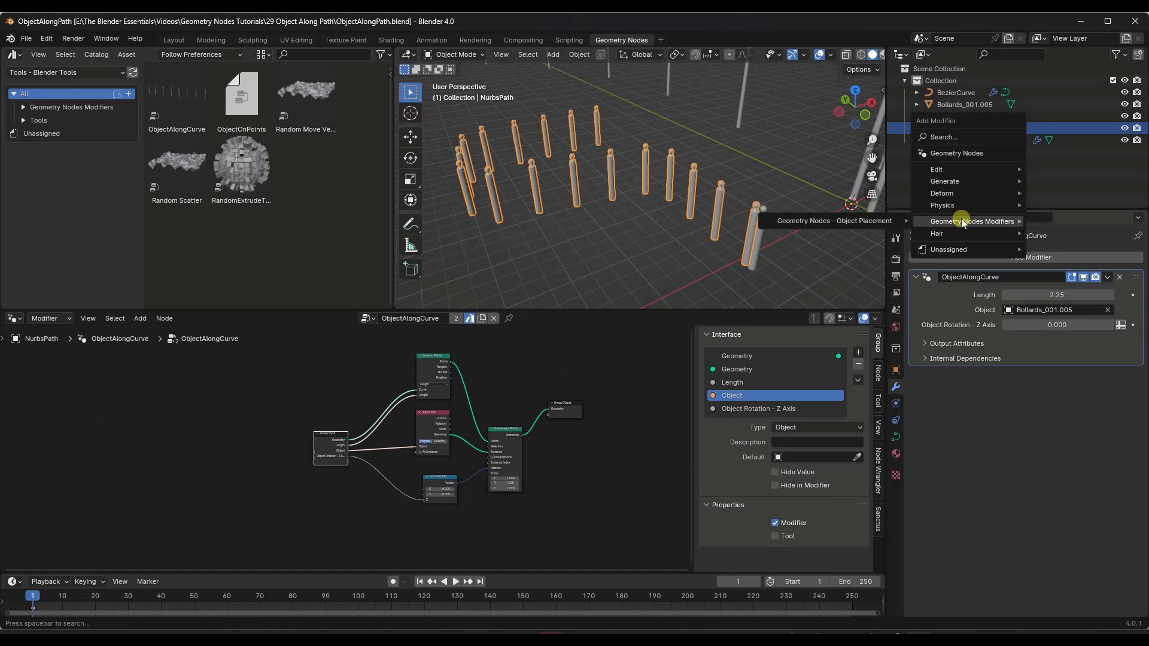
{"action": "left_click", "coordinate": [599, 241]}
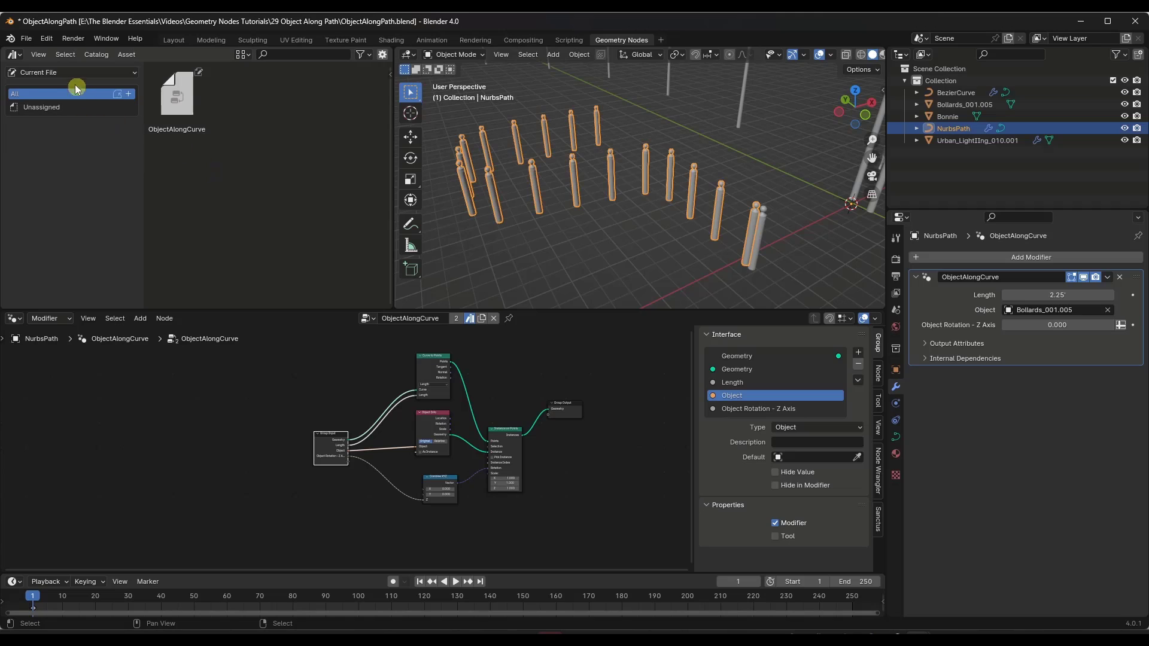
Show the details and preview of the ObjectAlongCurve asset in the Current File library and check the option for loading a custom preview
{"action": "left_click", "coordinate": [180, 102]}
{"action": "key", "text": "n"}
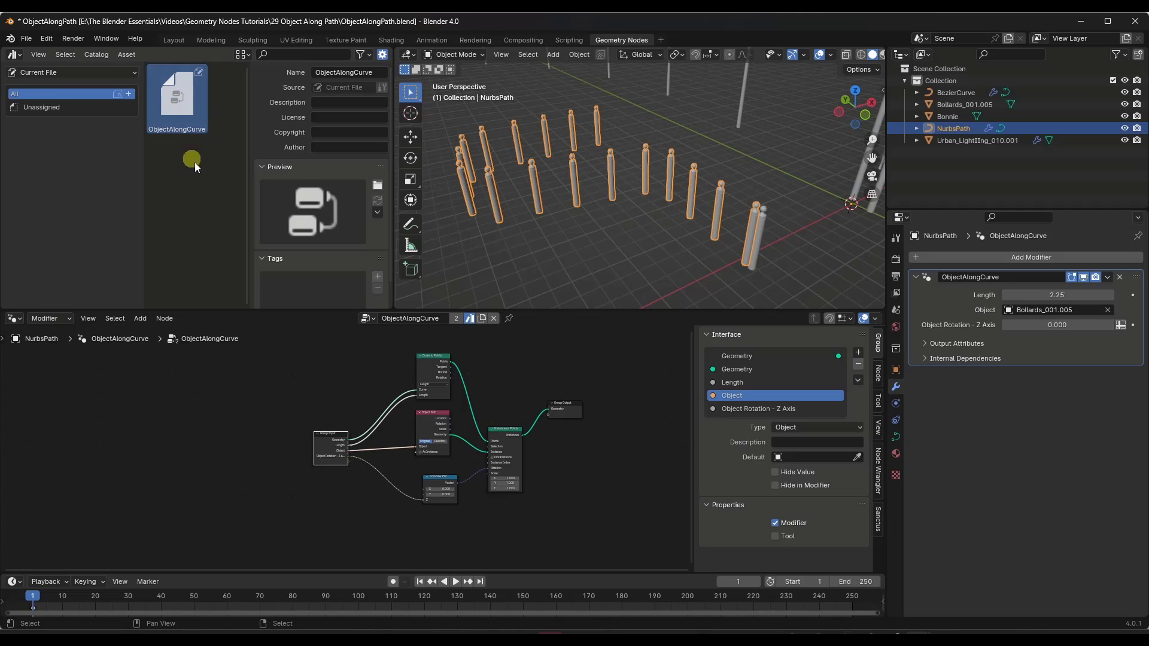
{"action": "left_click", "coordinate": [262, 168]}
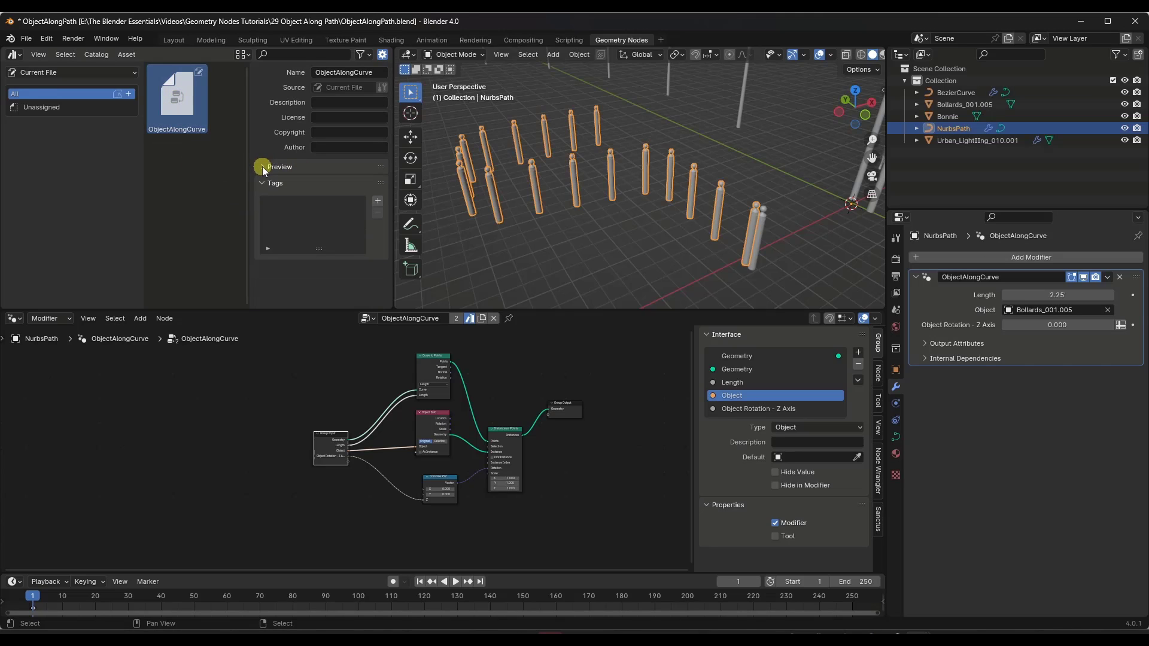
{"action": "left_click", "coordinate": [263, 167]}
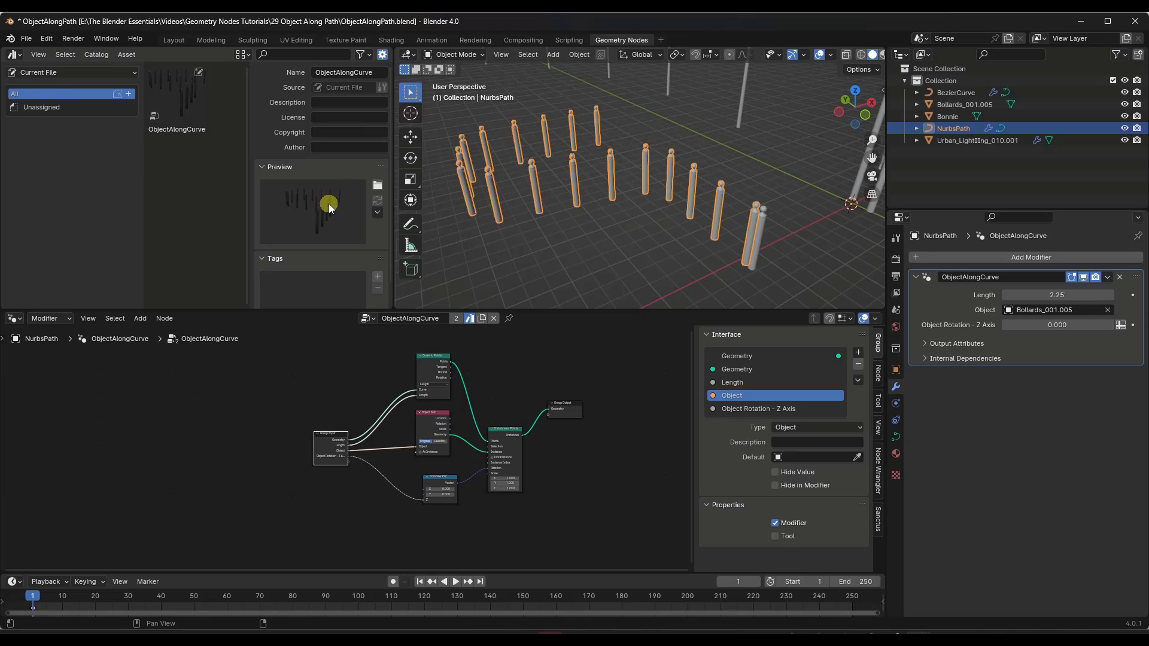
{"action": "left_click", "coordinate": [378, 186]}
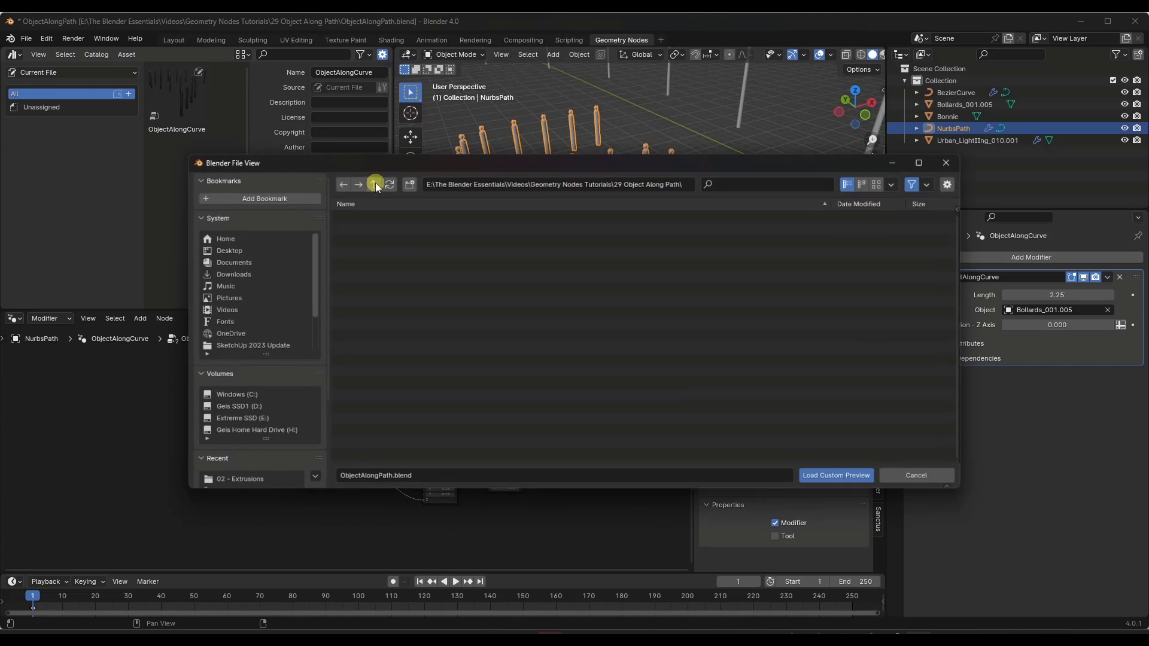
{"action": "left_click", "coordinate": [916, 476]}
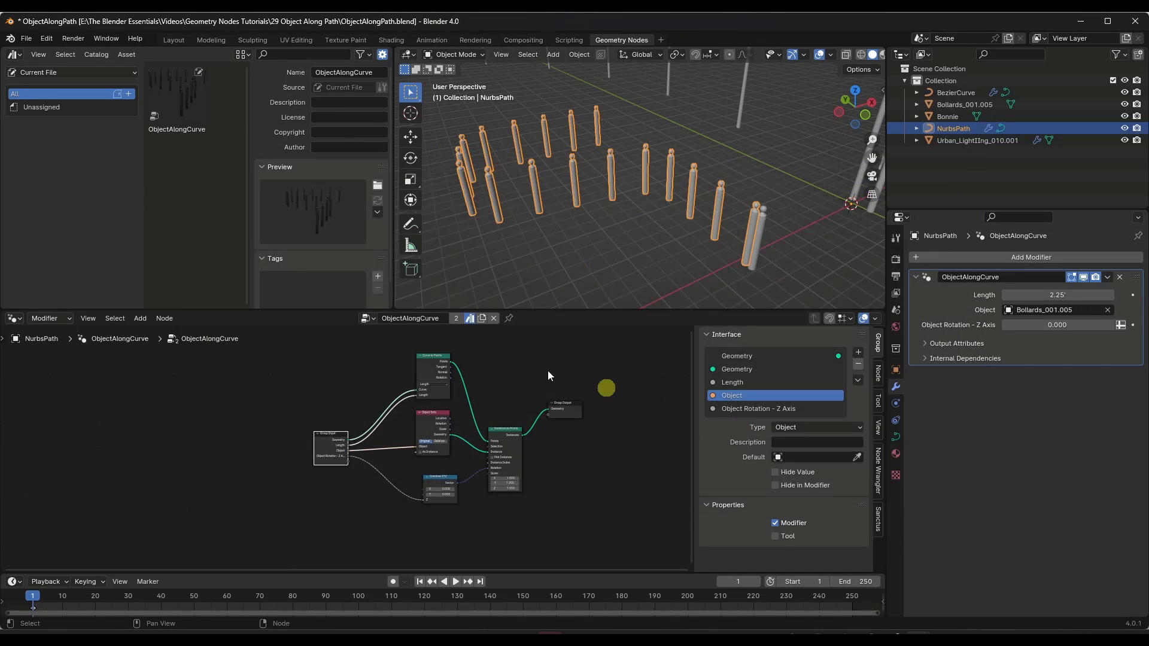